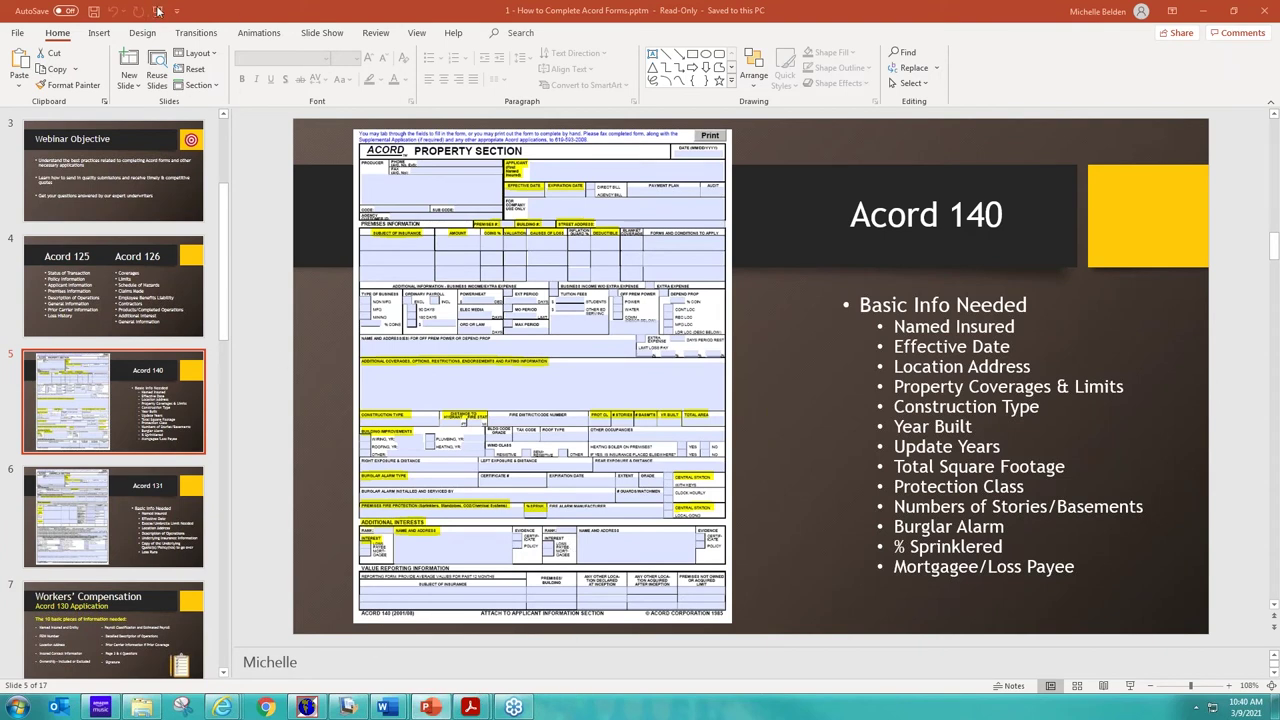
# - Present the Acord 140 slide full screen, exit the presentation, and switch to Acord 140.pdf in Adobe Acrobat Reader
pyautogui.click(1128, 686)
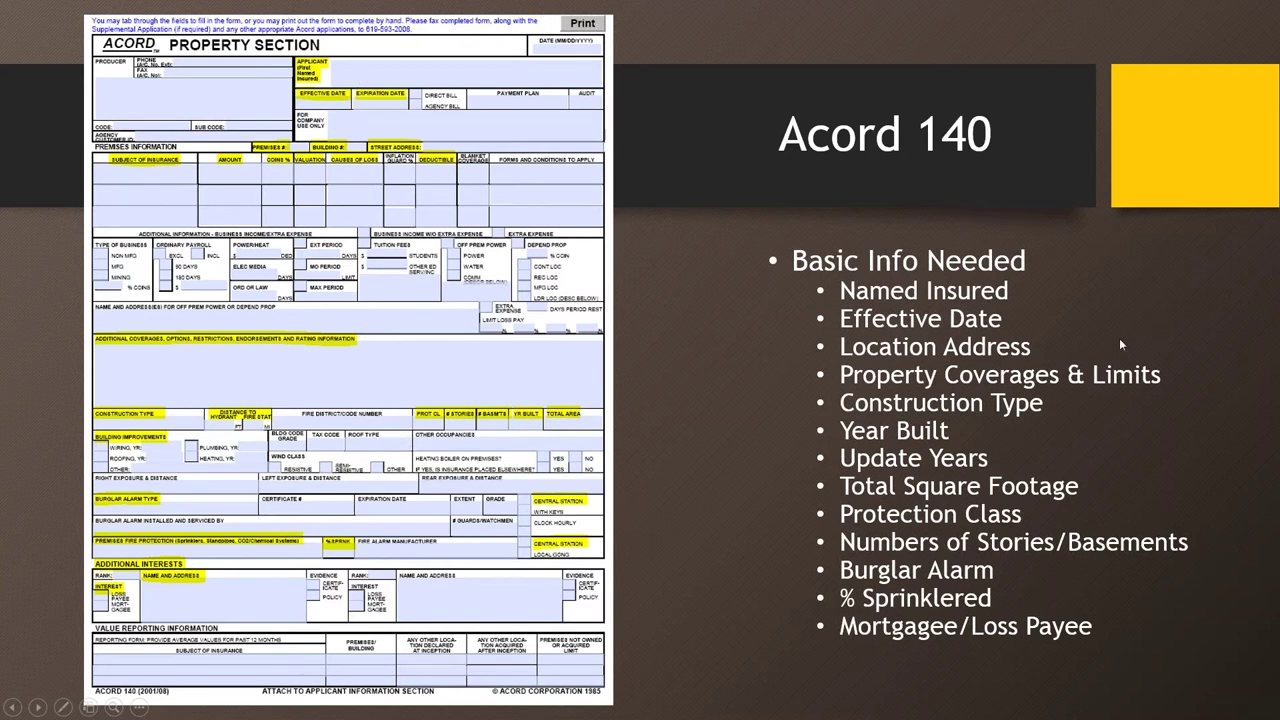
pyautogui.press('Escape')
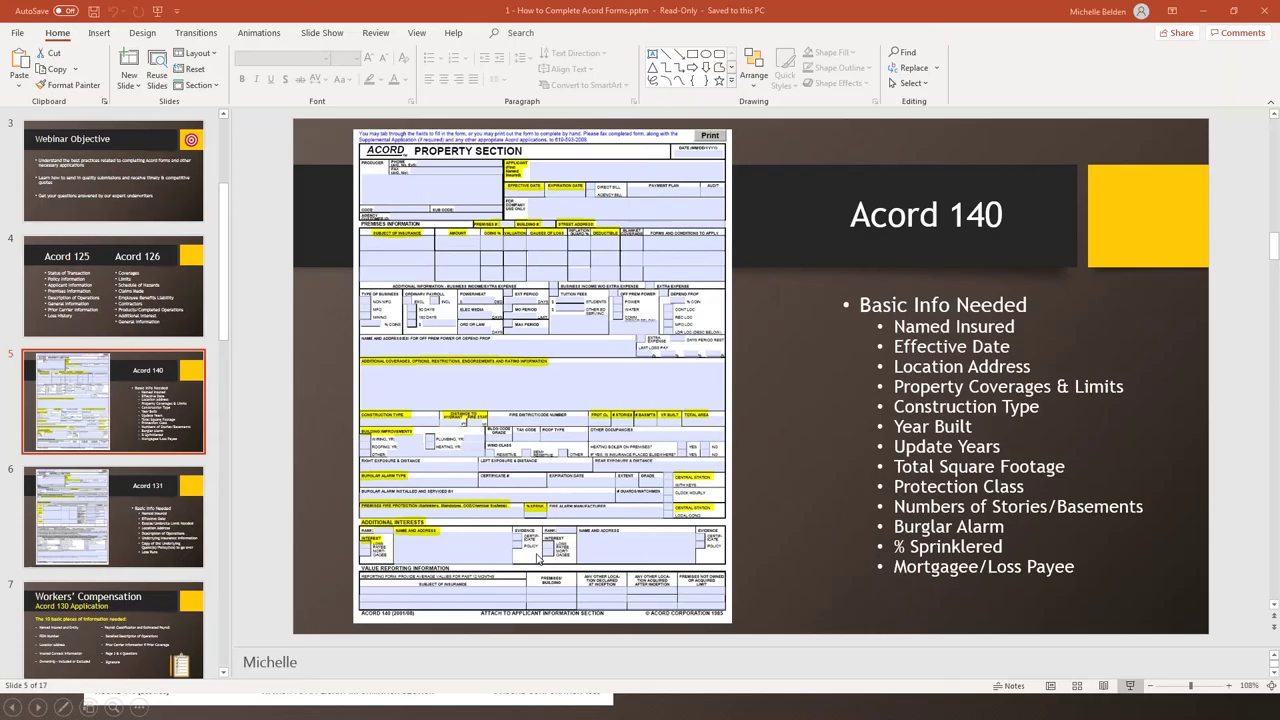
pyautogui.moveTo(469, 707)
pyautogui.click(398, 625)
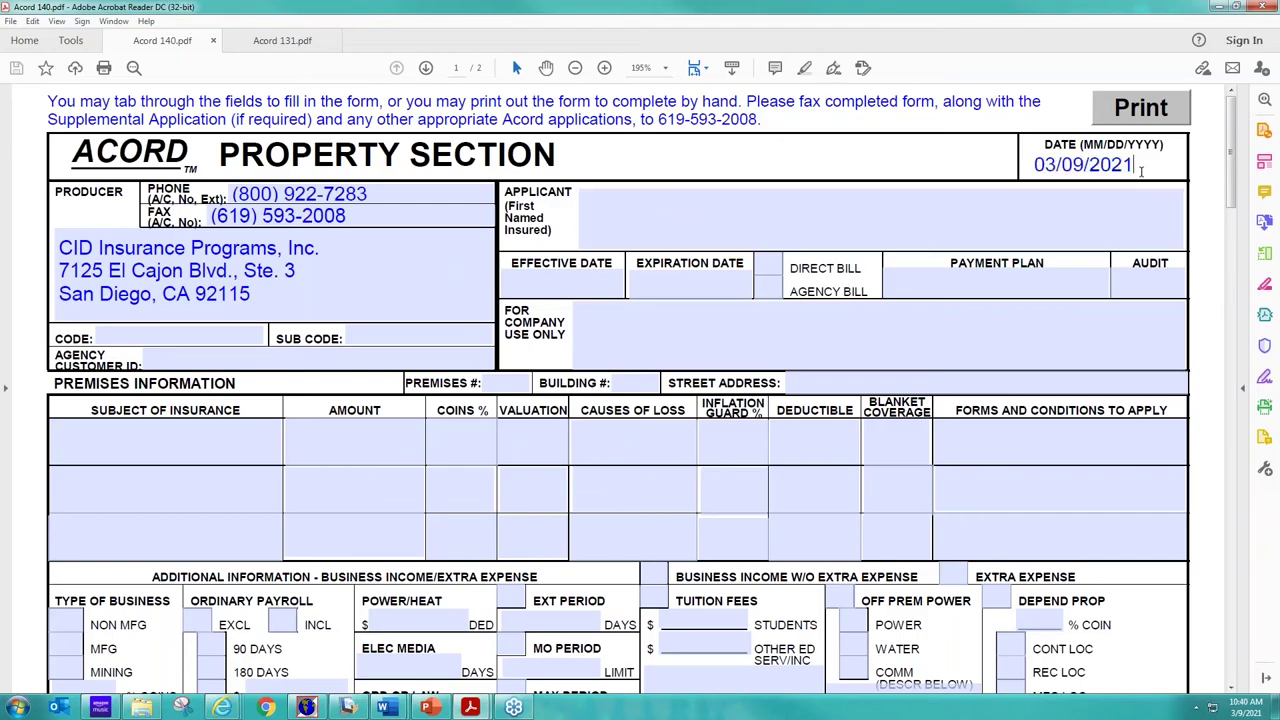
# - Enter "Fashion Store, Inc." as the applicant (first named insured) on the property form
pyautogui.press('Tab')
pyautogui.click(634, 217)
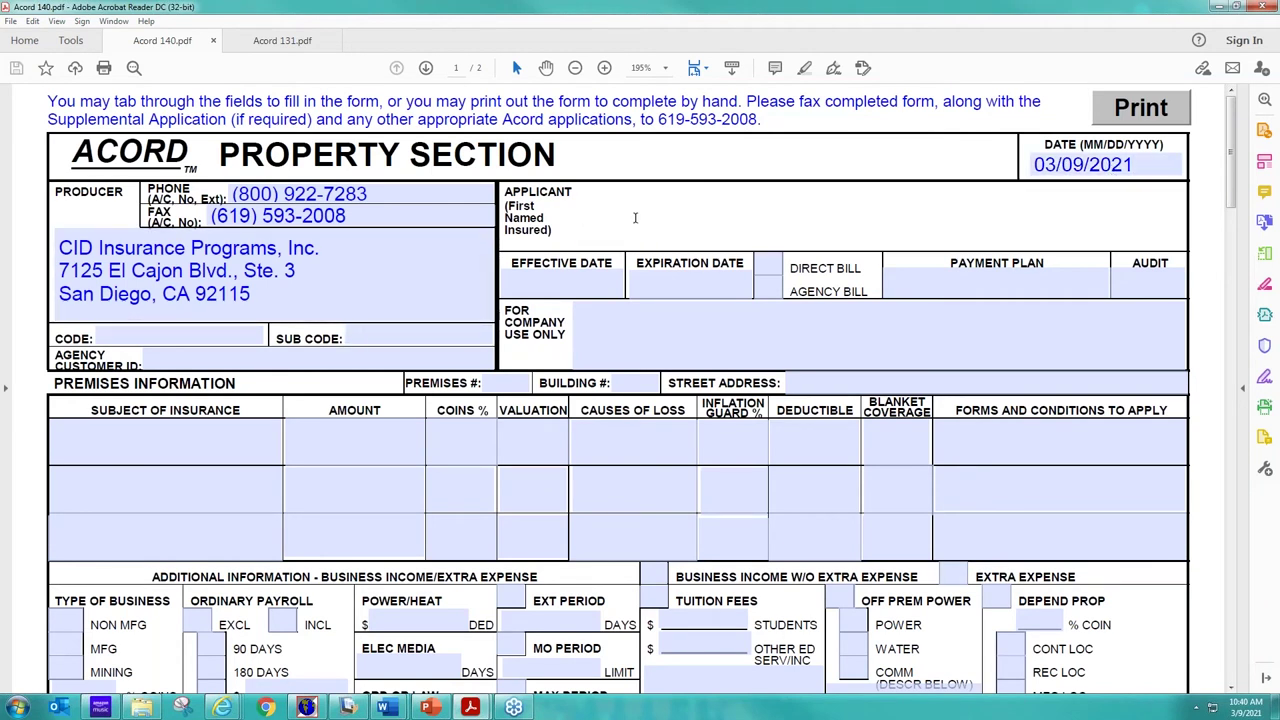
pyautogui.write('Fashion Store, Inc.')
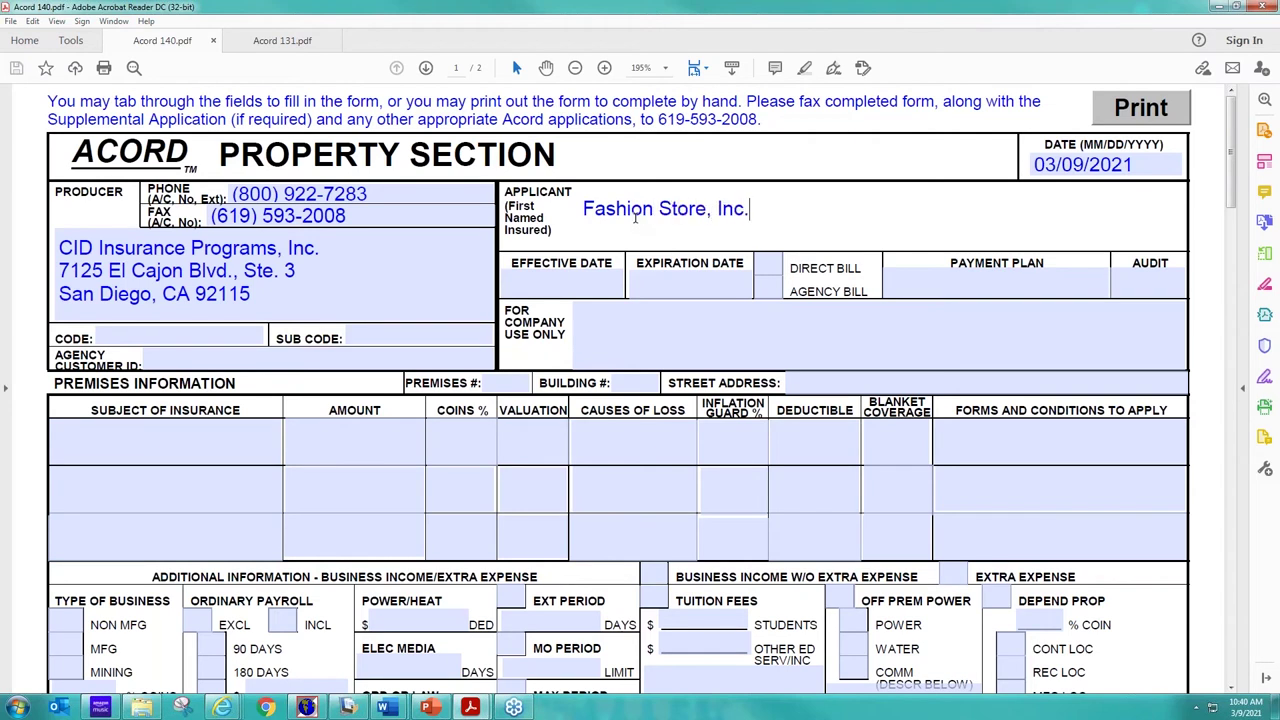
# - Set the policy's effective date to 3/9/2021 and its expiration date to 3/9/2022
pyautogui.click(590, 288)
pyautogui.write('3/9/2')
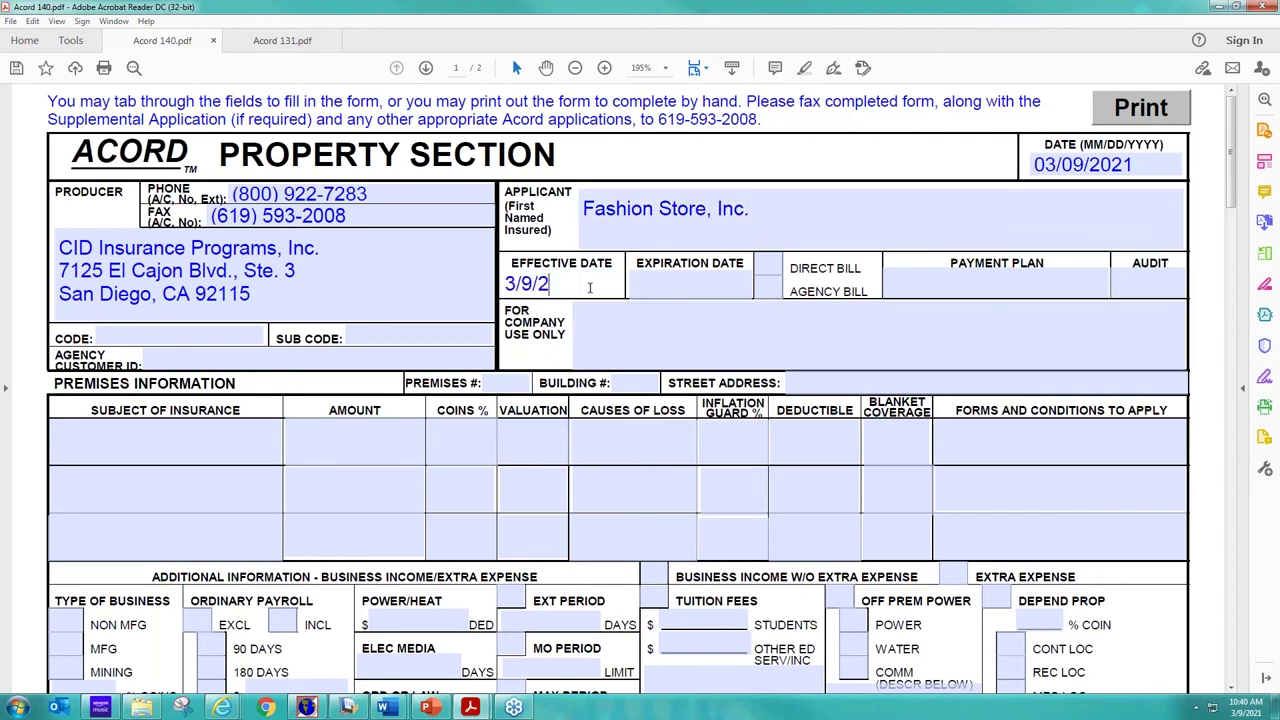
pyautogui.write('021')
pyautogui.press('Tab')
pyautogui.write('3/')
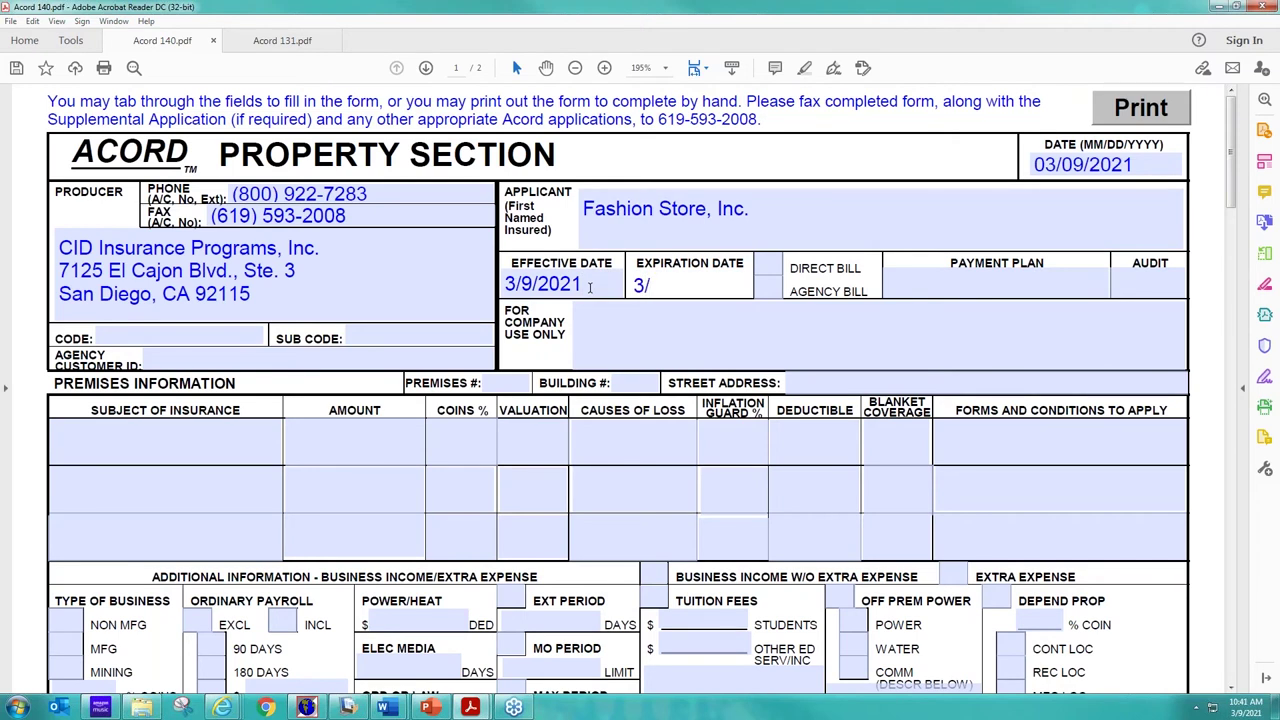
pyautogui.write('9/2021')
pyautogui.press('BackSpace')
pyautogui.write('2')
# - Fill in the premises information with premises # 1, building # 1 and the property's full street address
pyautogui.click(505, 383)
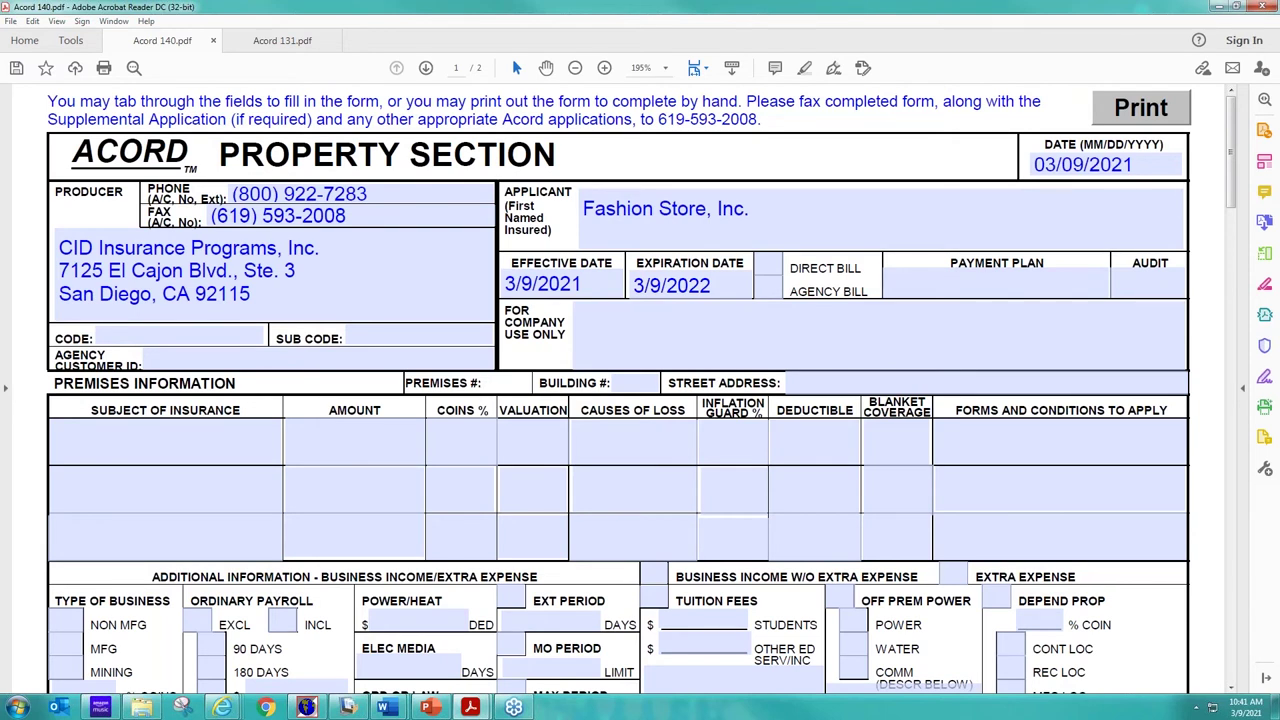
pyautogui.write('1')
pyautogui.press('Tab')
pyautogui.write('1')
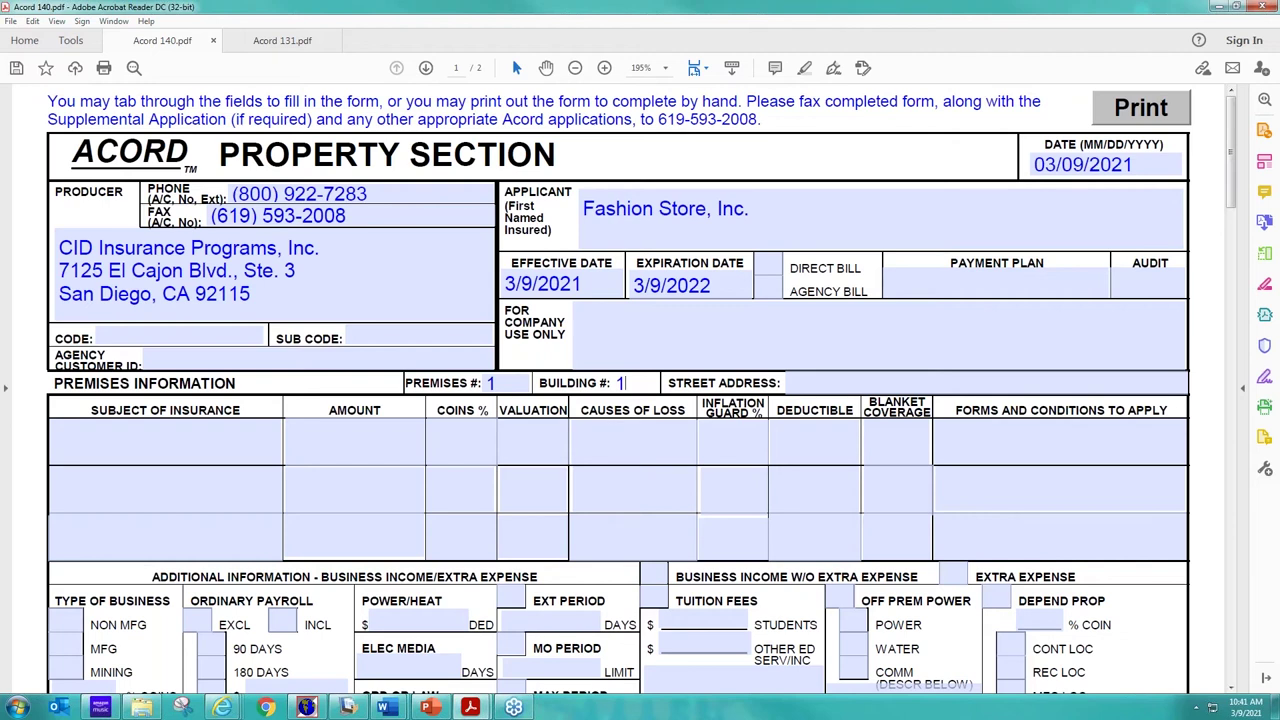
pyautogui.press('Tab')
pyautogui.write('123 Main St,m')
pyautogui.press('BackSpace')
pyautogui.write('San')
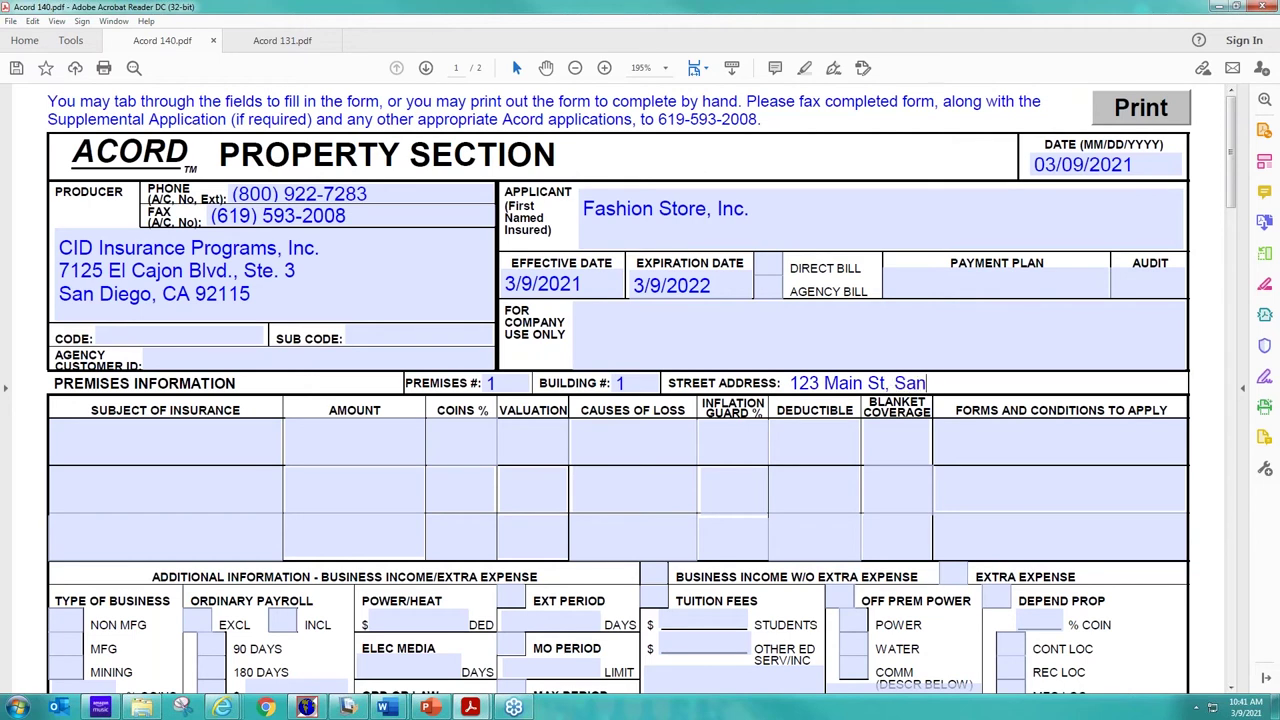
pyautogui.write(' Diego, CA 92115')
# - List Building as the first subject of insurance with an amount of 150,000 and 80% coinsurance
pyautogui.click(85, 446)
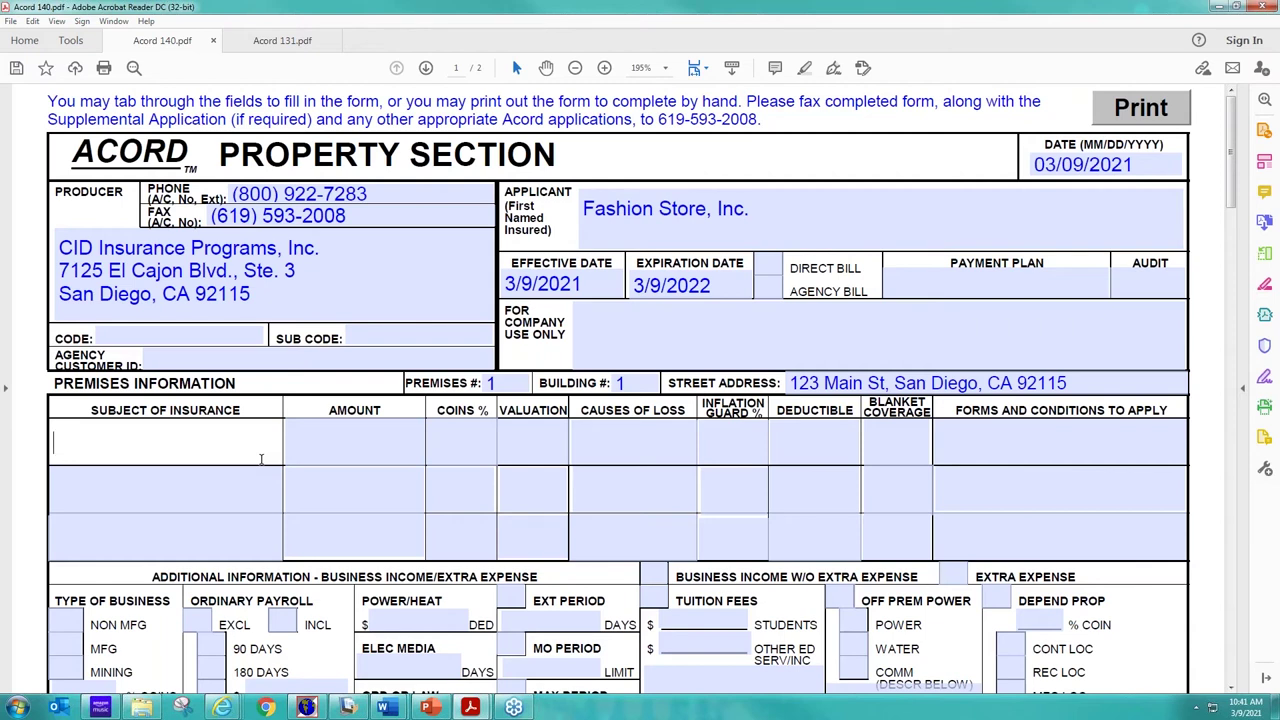
pyautogui.write('Building')
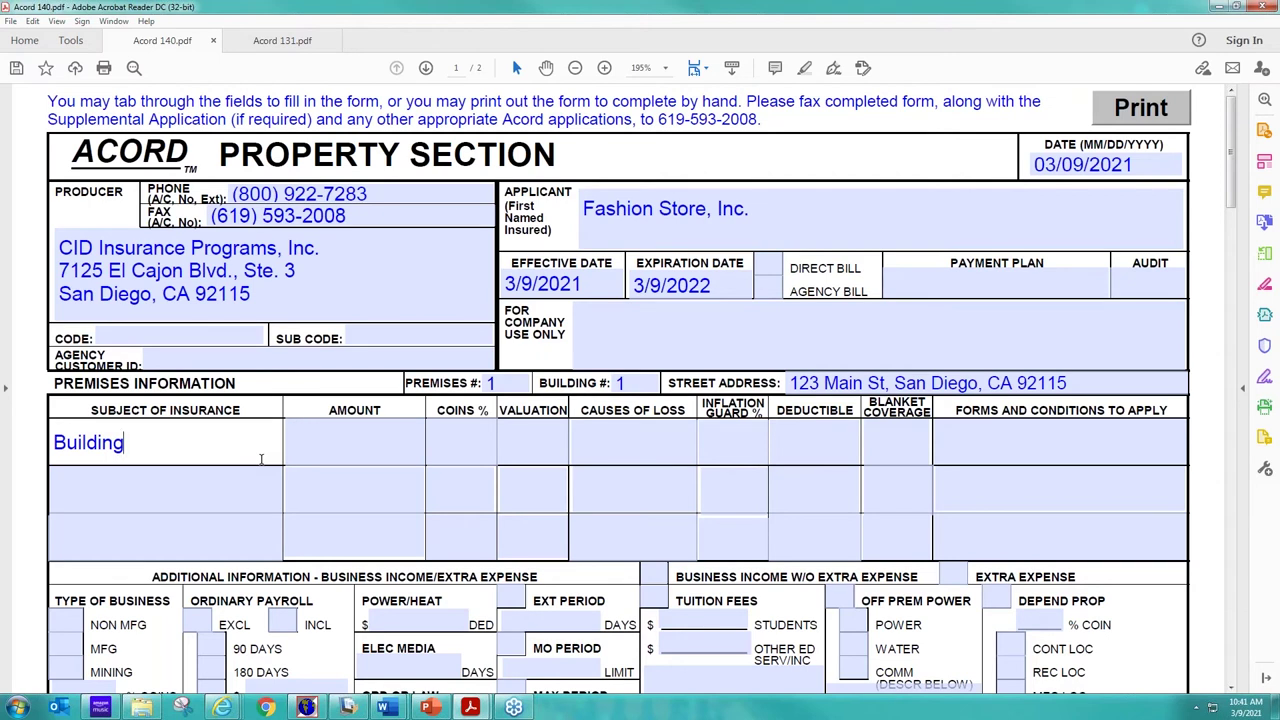
pyautogui.press('Tab')
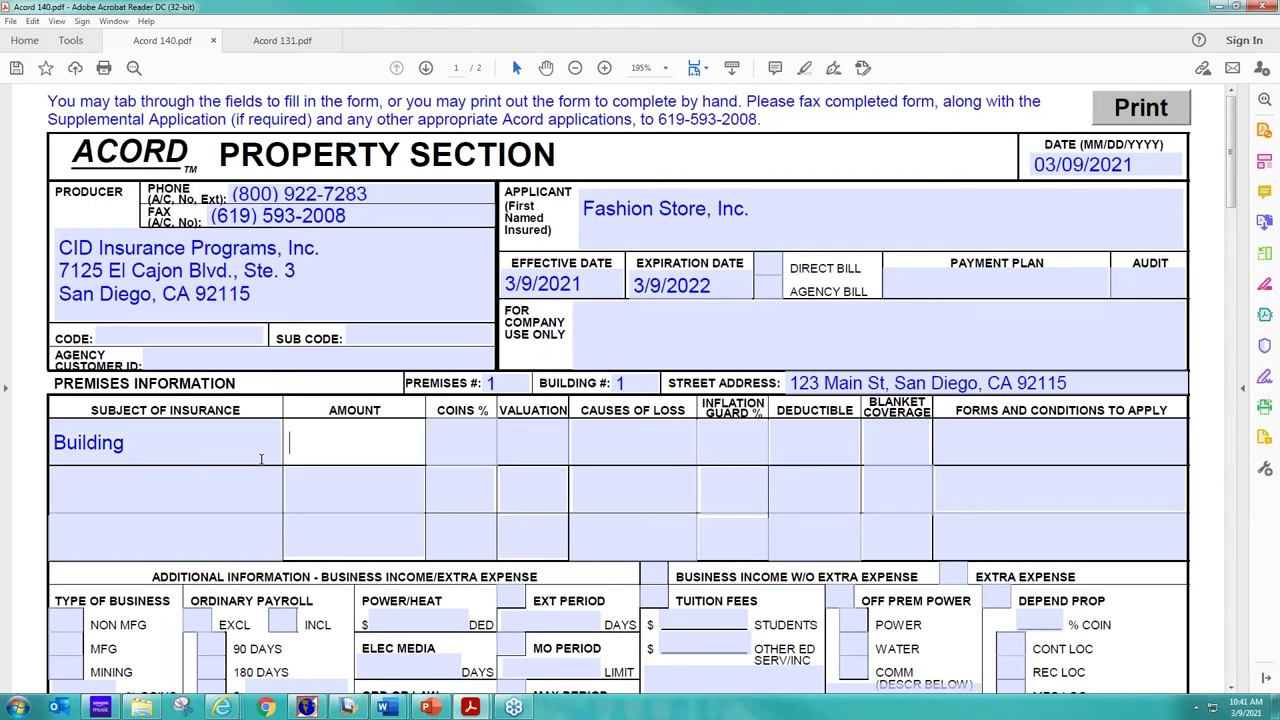
pyautogui.write('150,000')
pyautogui.press('Tab')
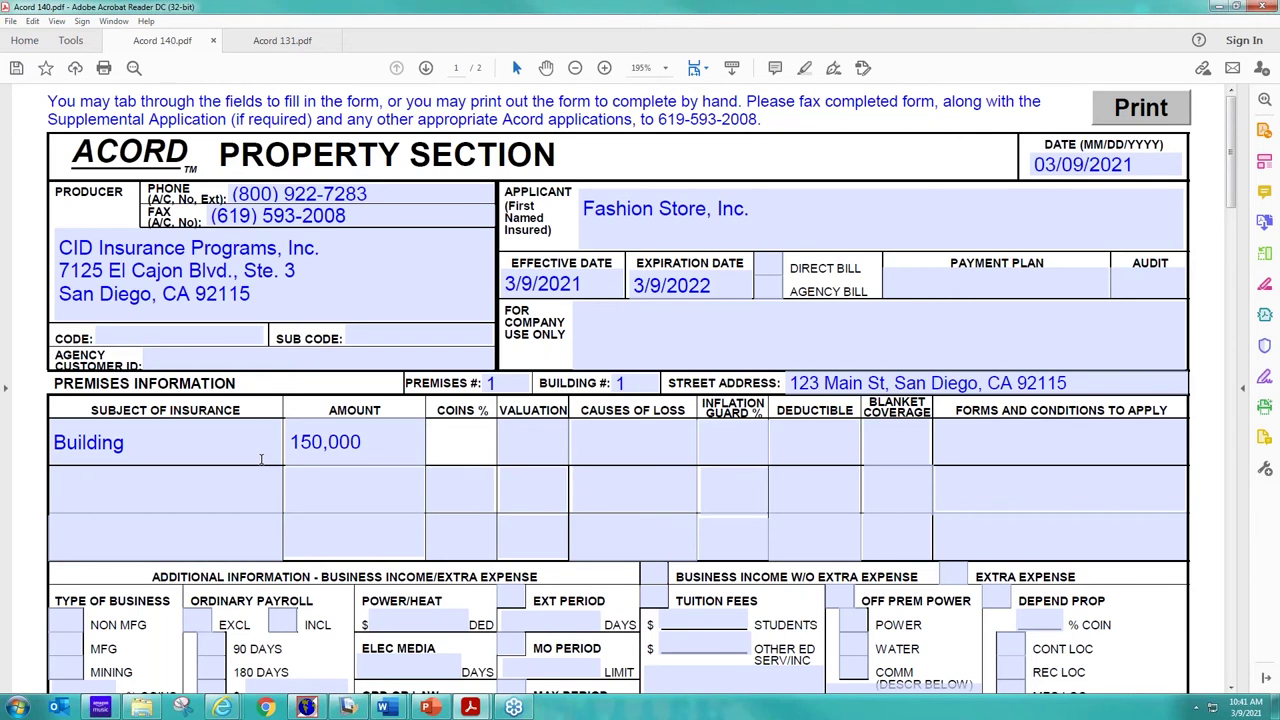
pyautogui.write('80%')
pyautogui.press('Tab')
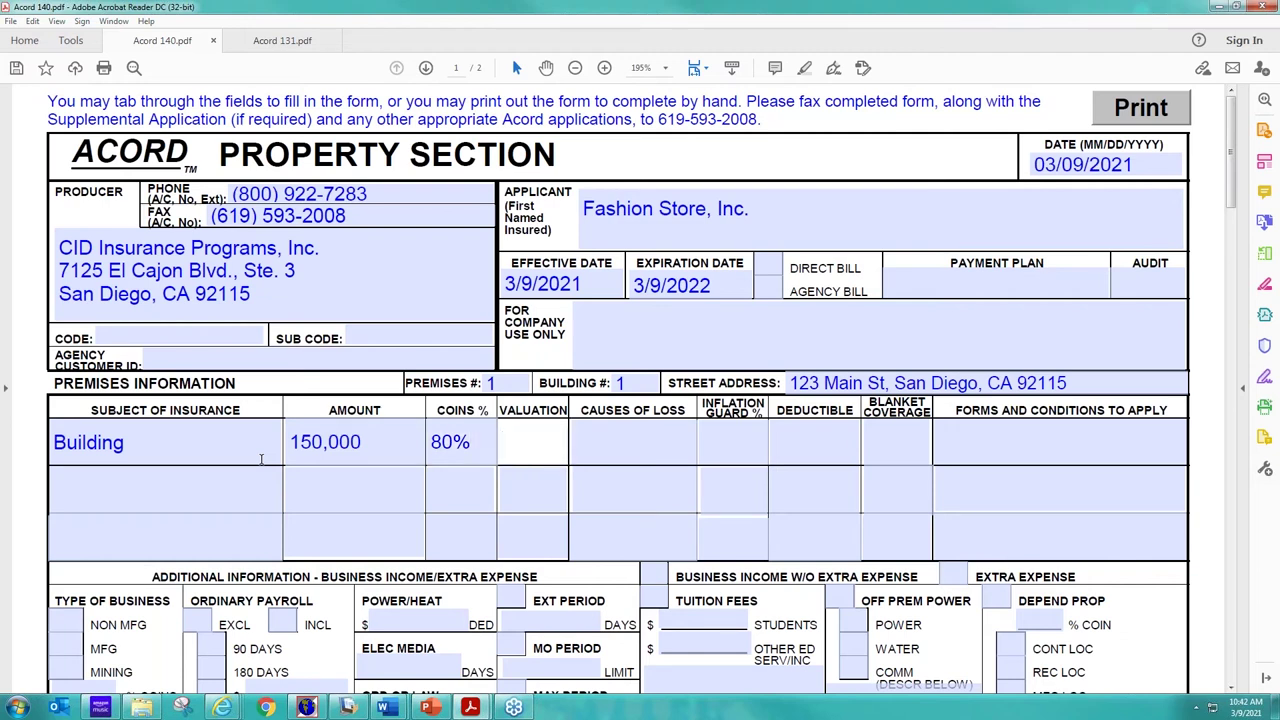
# - Set the Building row's valuation to RC and its causes of loss to Special
pyautogui.write('RCX')
pyautogui.press('BackSpace')
pyautogui.press('Tab')
pyautogui.write('Specai')
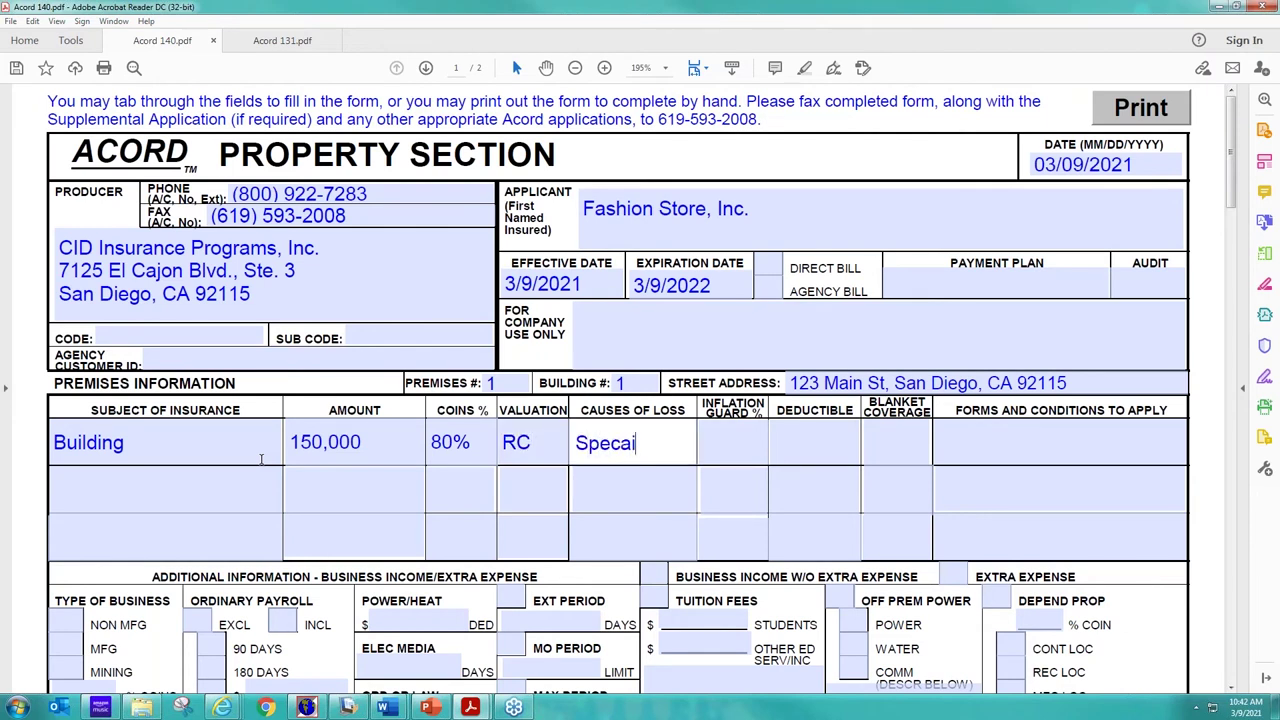
pyautogui.press('BackSpace')
pyautogui.press('BackSpace')
pyautogui.write('ial')
pyautogui.press('Tab')
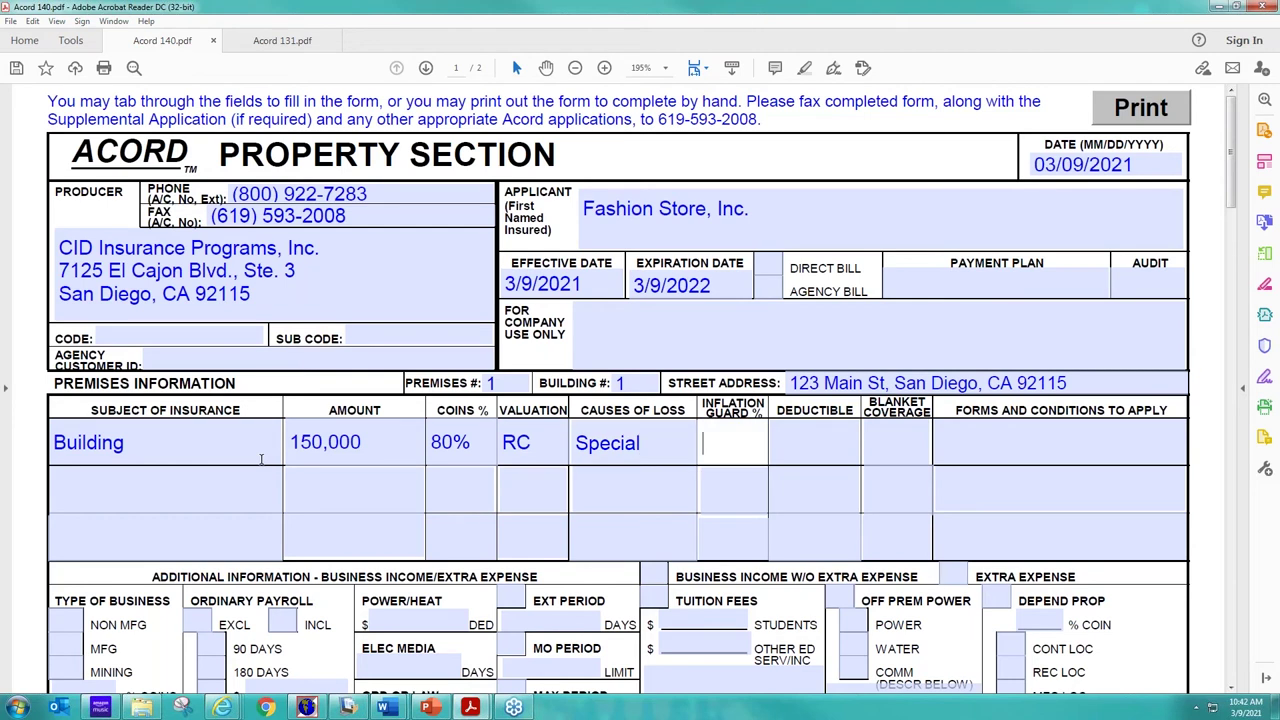
# - Set the Building row's deductible to 1,000, leaving its inflation guard blank
pyautogui.press('Tab')
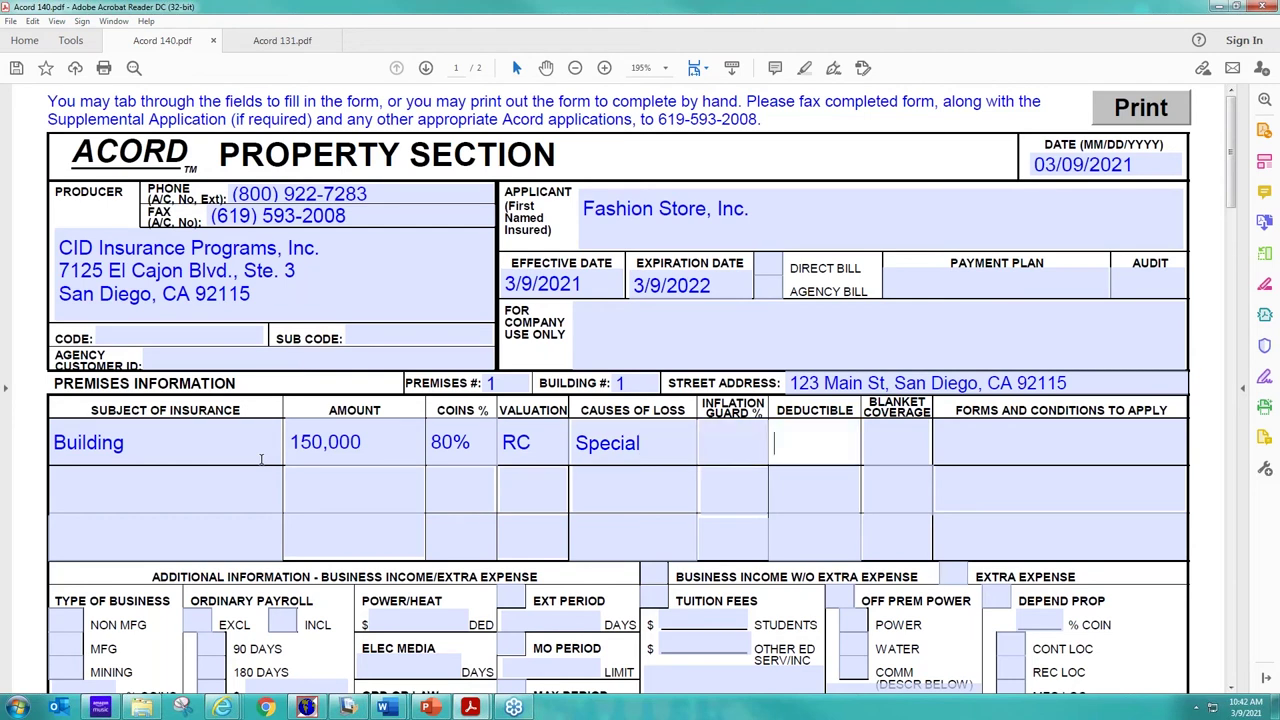
pyautogui.write('1,000')
pyautogui.press('Tab')
pyautogui.press('Tab')
pyautogui.press('Tab')
pyautogui.press('Tab')
pyautogui.press('Tab')
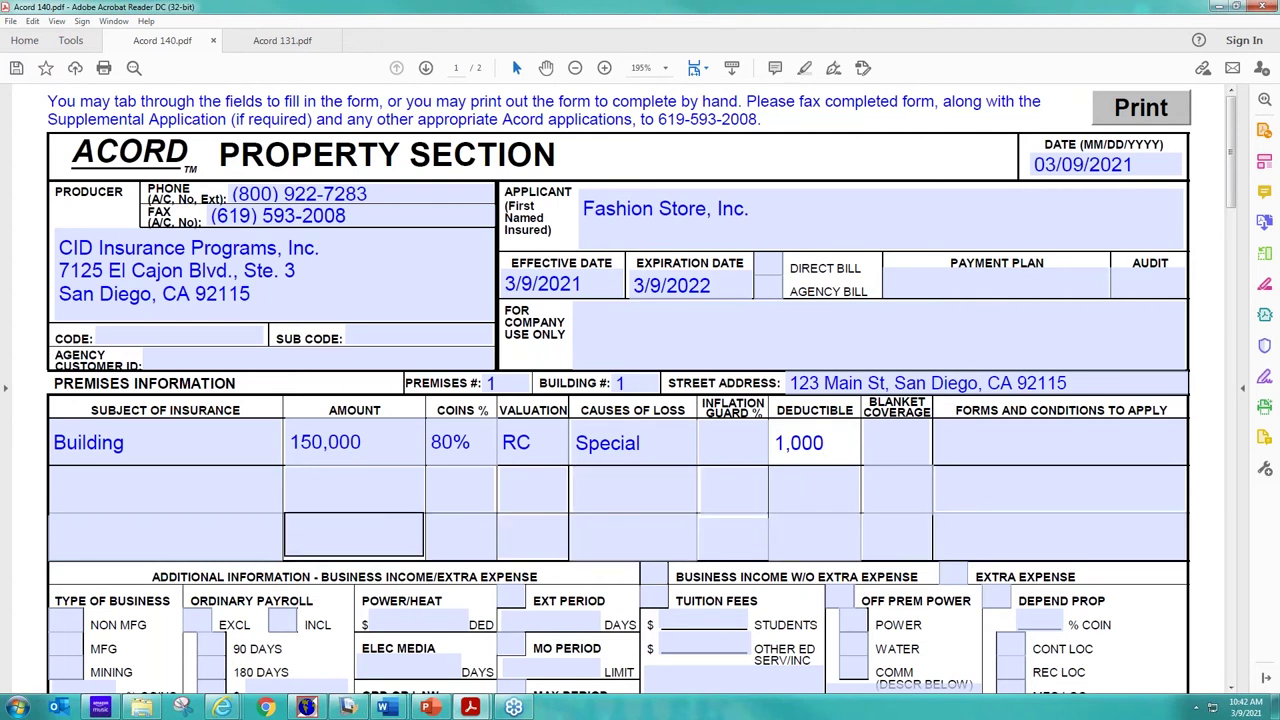
pyautogui.click(216, 524)
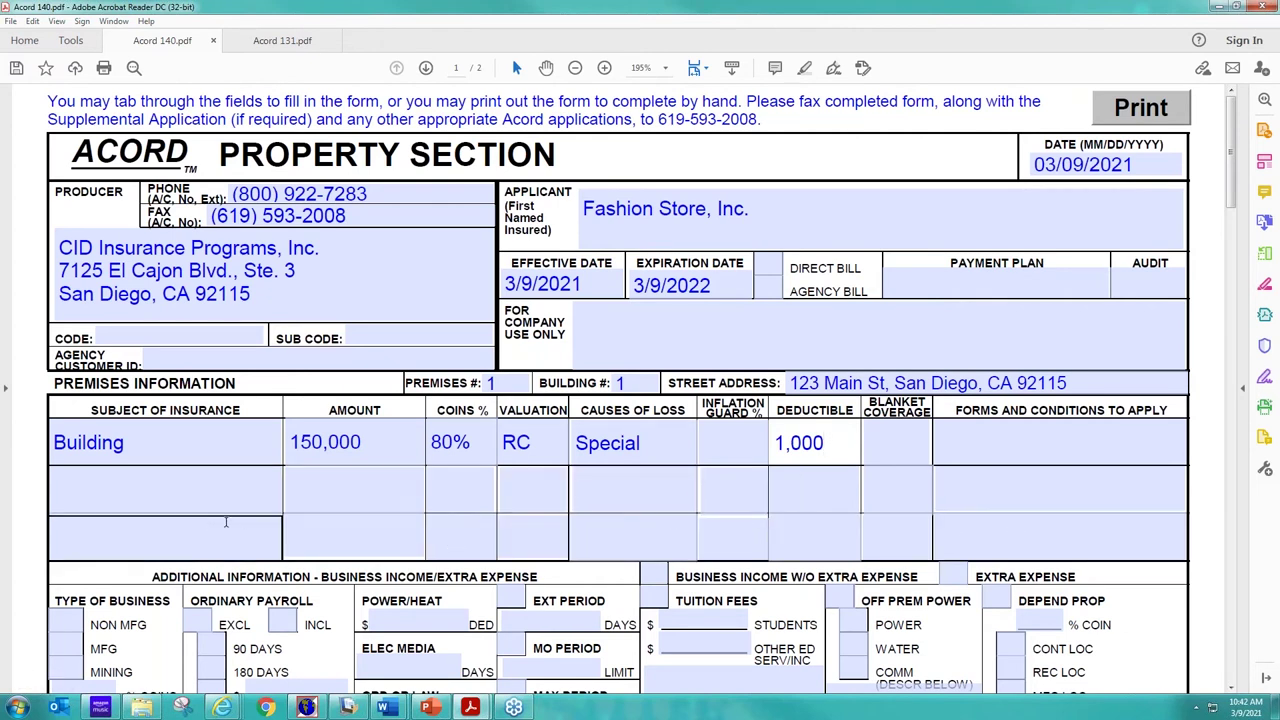
# - List Business Personal Property as the second subject of insurance with an amount of 50,000
pyautogui.click(152, 500)
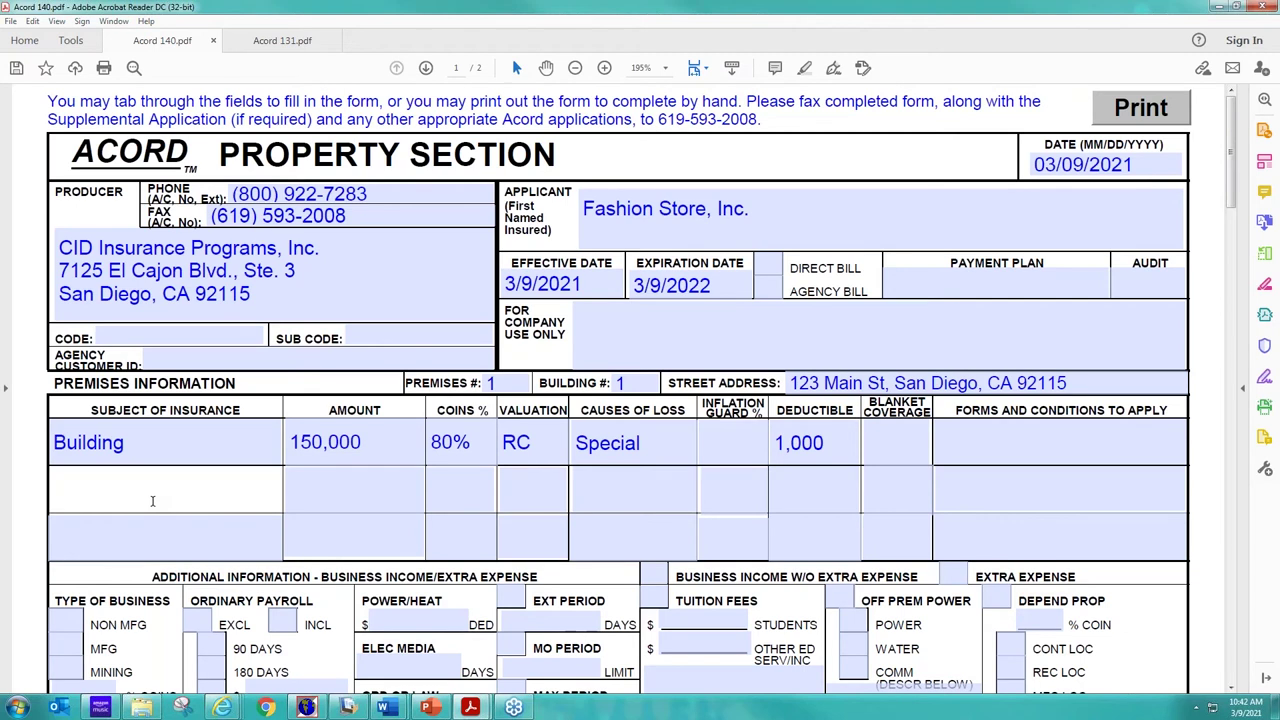
pyautogui.write('Business Perso')
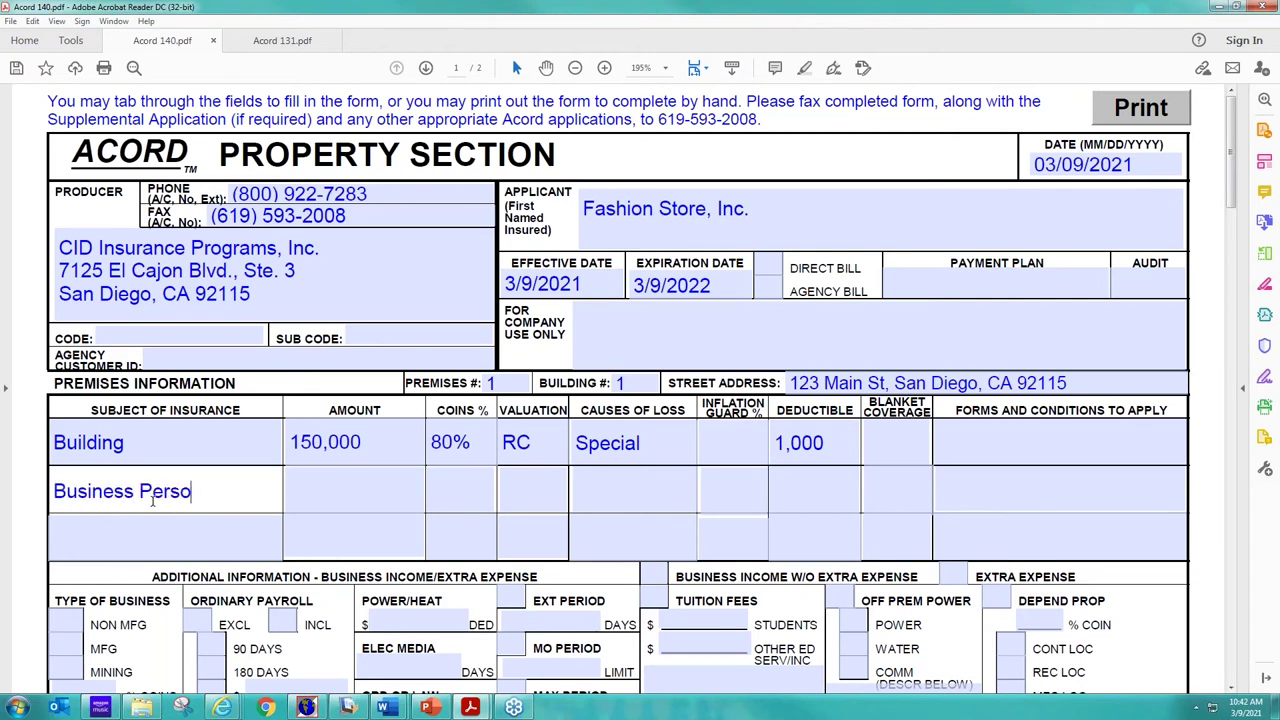
pyautogui.write('nal Property')
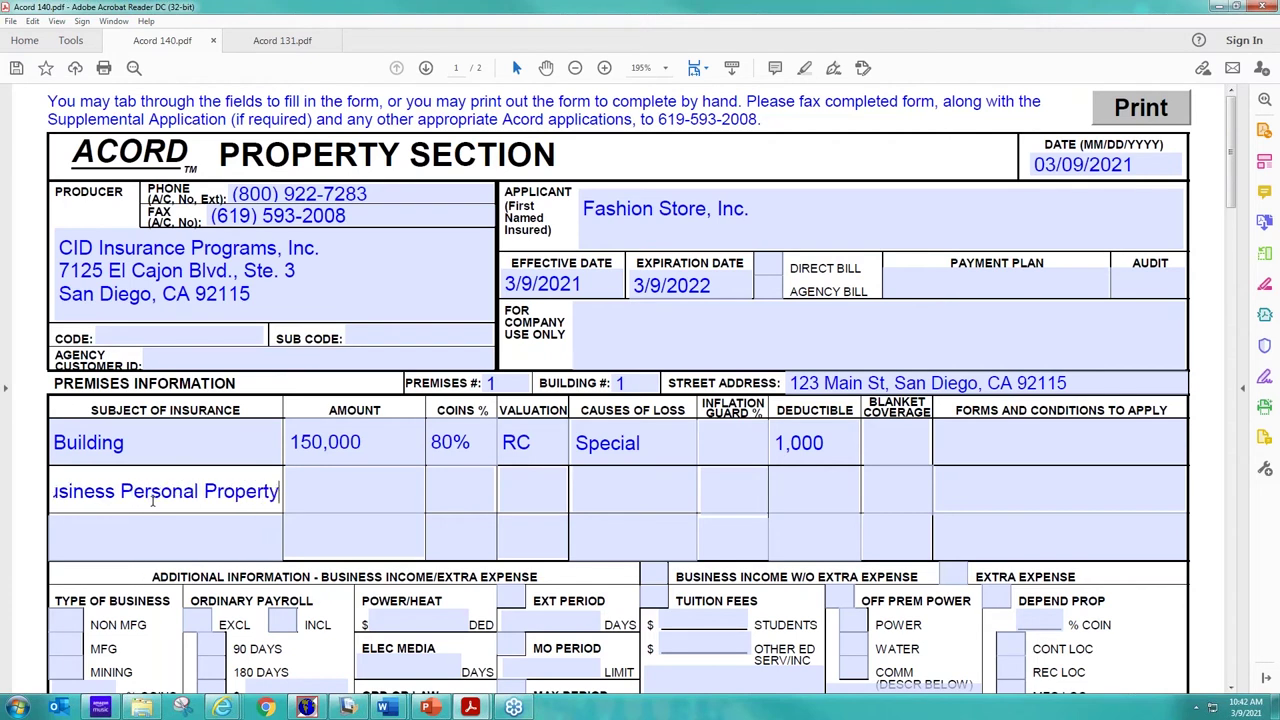
pyautogui.press('Tab')
pyautogui.write('50.')
pyautogui.write('000')
pyautogui.press('Tab')
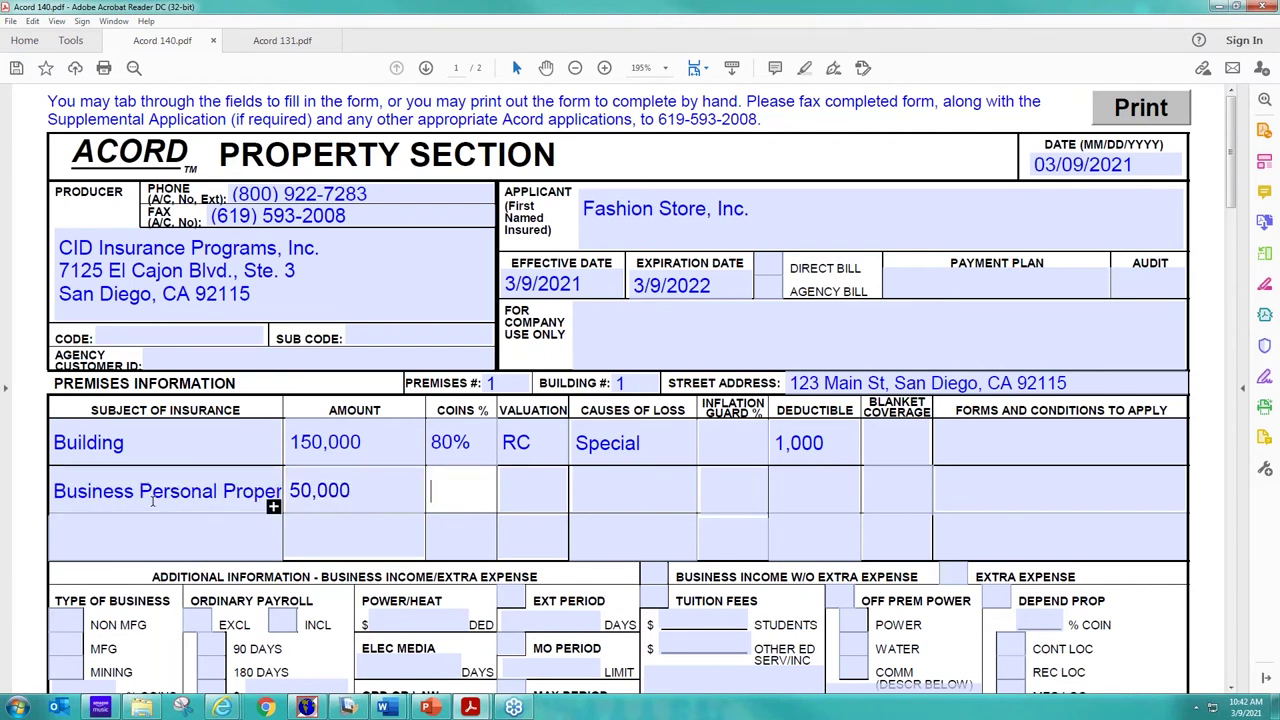
# - Complete the Business Personal Property row with 80% coinsurance, RC valuation, Special causes of loss and a 1,000 deductible
pyautogui.write('80^')
pyautogui.press('BackSpace')
pyautogui.press('Tab')
pyautogui.write('RC')
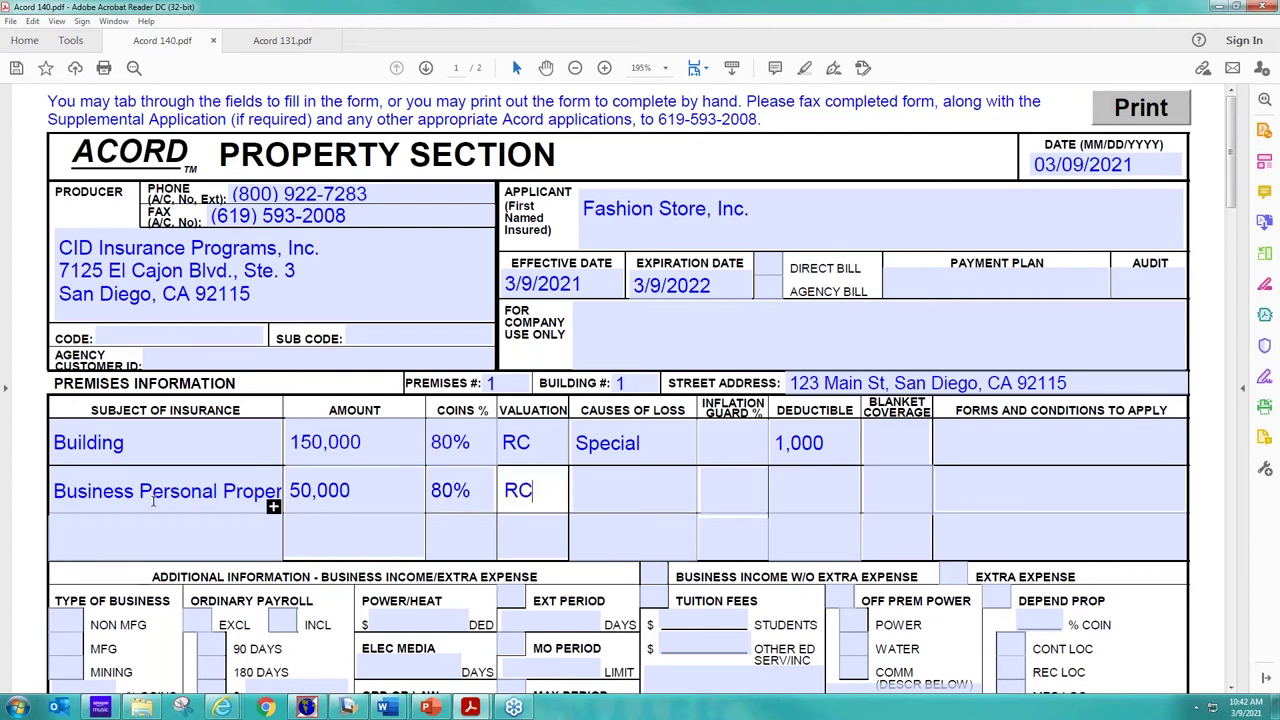
pyautogui.press('Tab')
pyautogui.write('Special')
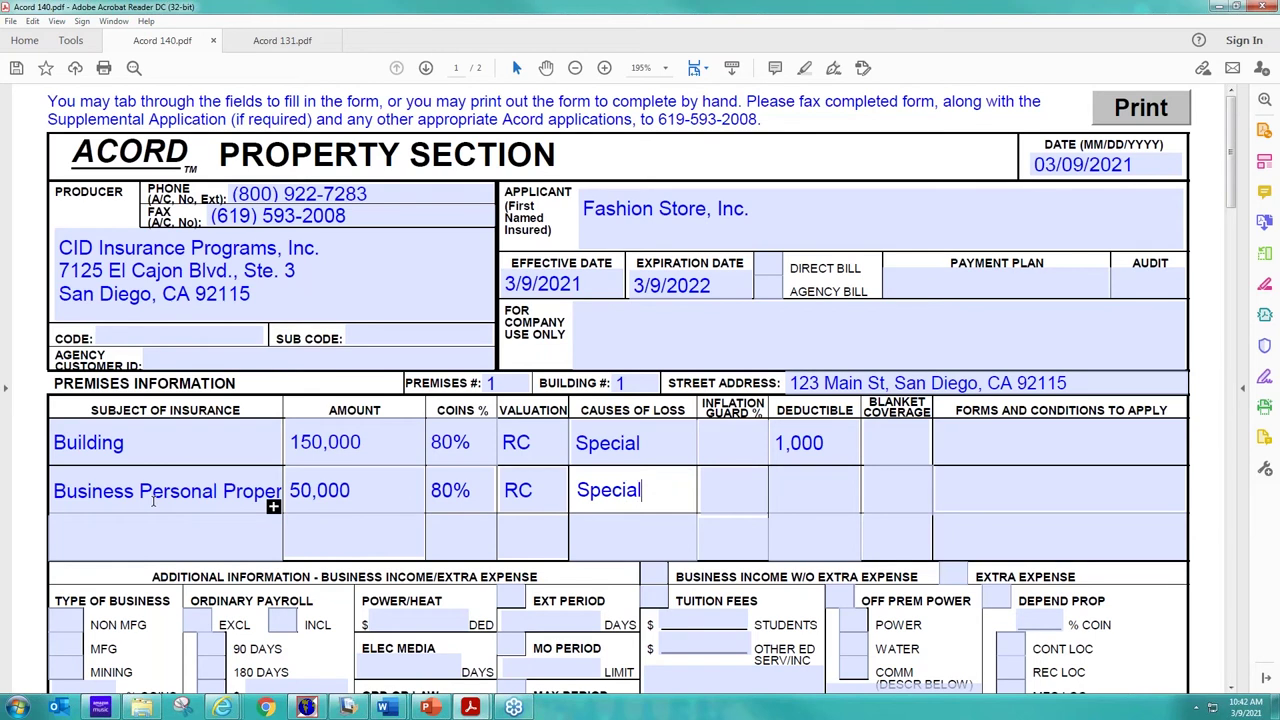
pyautogui.press('Tab')
pyautogui.press('Tab')
pyautogui.write('1,000')
# - List Business Income as the third subject of insurance with an amount of 100,000
pyautogui.click(100, 544)
pyautogui.write('BUsi')
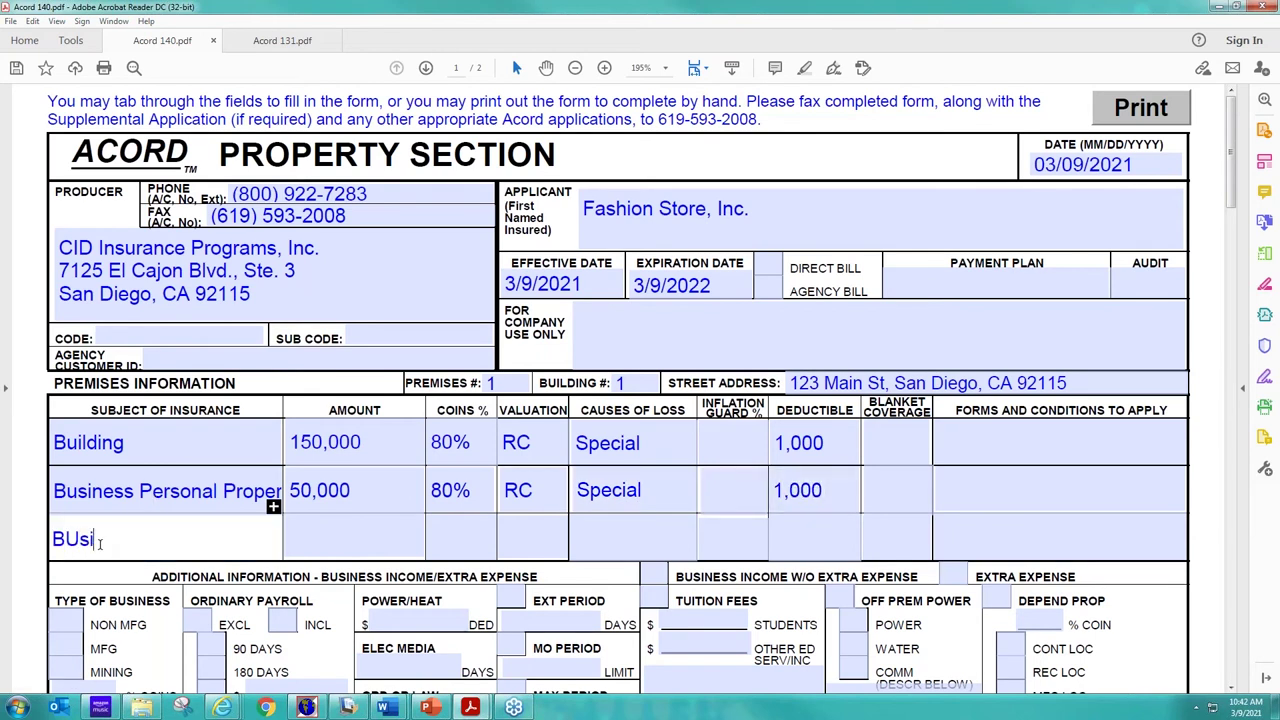
pyautogui.press('BackSpace')
pyautogui.press('BackSpace')
pyautogui.press('BackSpace')
pyautogui.write('usiness Income')
pyautogui.press('Tab')
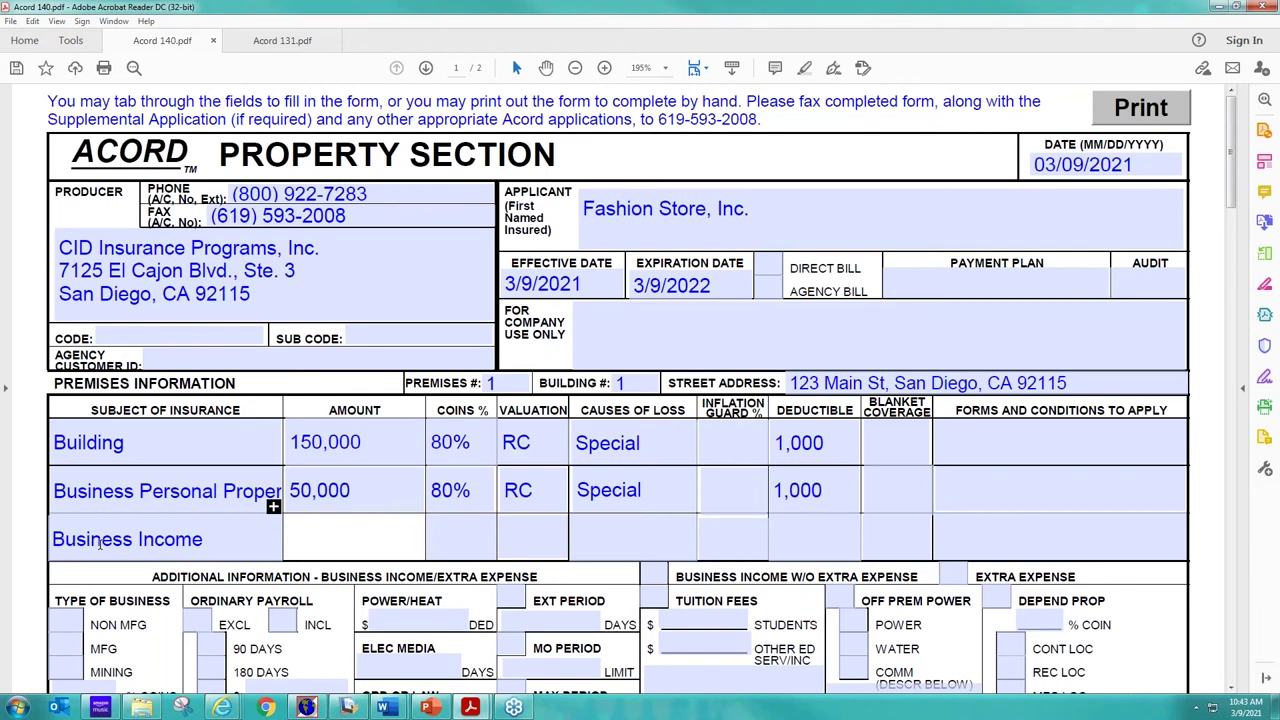
pyautogui.write('10,000')
pyautogui.press('Left')
pyautogui.write('0')
# - Enter "Equipment Breakdown" in the additional coverages, options, restrictions, endorsements and rating information section
pyautogui.scroll(-1, 228, 614)
pyautogui.scroll(-4, 226, 603)
pyautogui.scroll(-5, 226, 603)
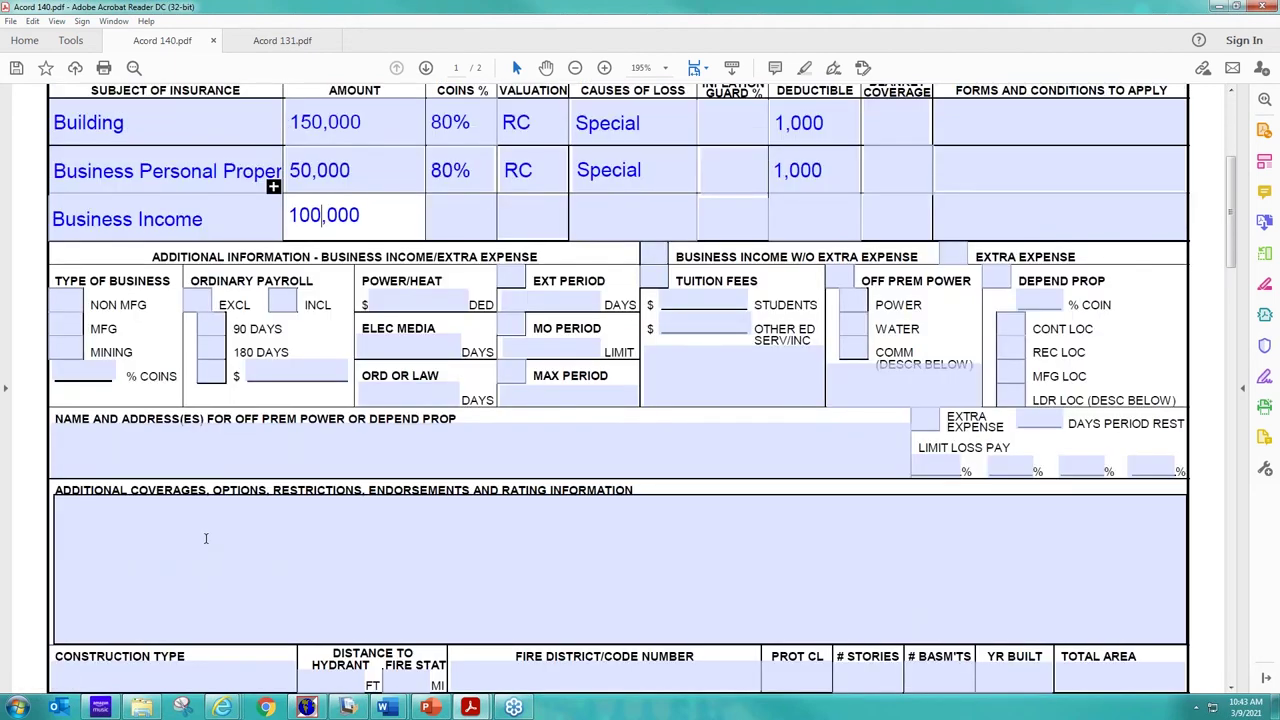
pyautogui.click(206, 538)
pyautogui.write('Equipmenm')
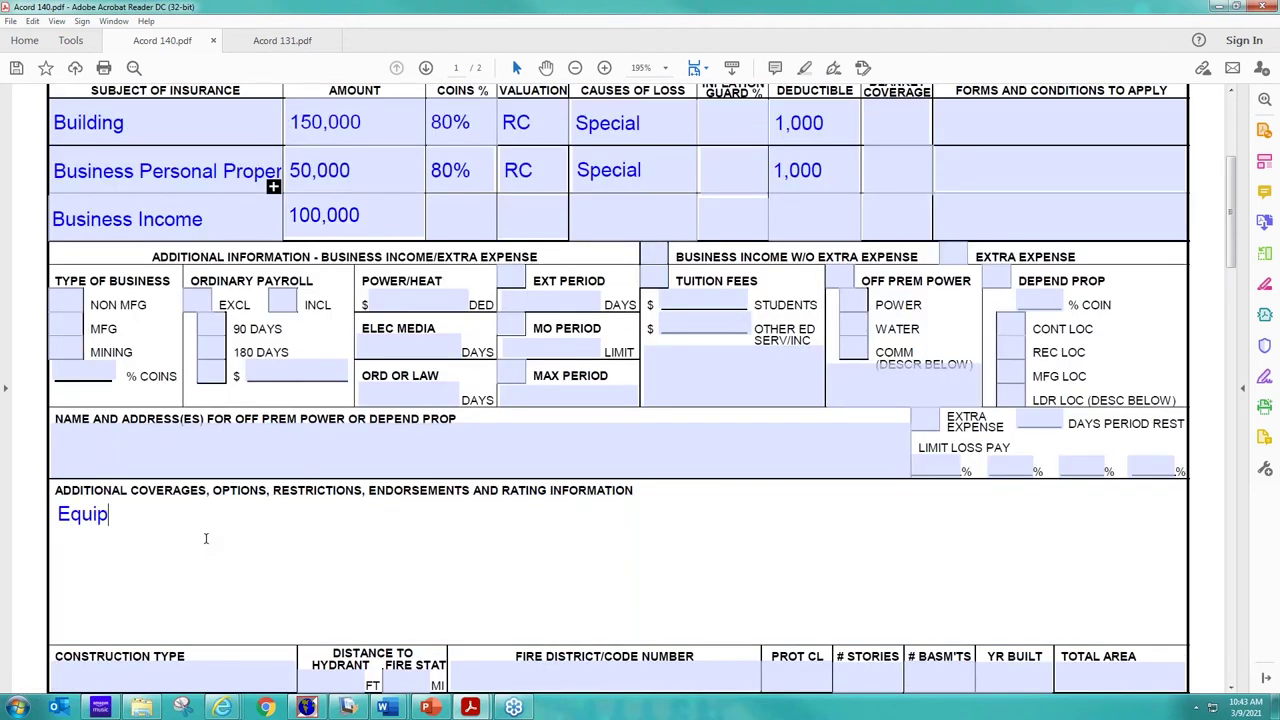
pyautogui.press('BackSpace')
pyautogui.press('BackSpace')
pyautogui.press('BackSpace')
pyautogui.write('ent Bre')
pyautogui.press('BackSpace')
pyautogui.press('BackSpace')
pyautogui.write('e')
pyautogui.press('BackSpace')
pyautogui.write('reka')
pyautogui.press('BackSpace')
pyautogui.press('BackSpace')
pyautogui.write('akdow')
pyautogui.press('BackSpace')
pyautogui.press('BackSpace')
pyautogui.press('BackSpace')
pyautogui.write('down')
# - Add "Building Ordinance" and "Property Enhancement" on separate lines below Equipment Breakdown in the additional coverages section
pyautogui.press('Return')
pyautogui.write('Building')
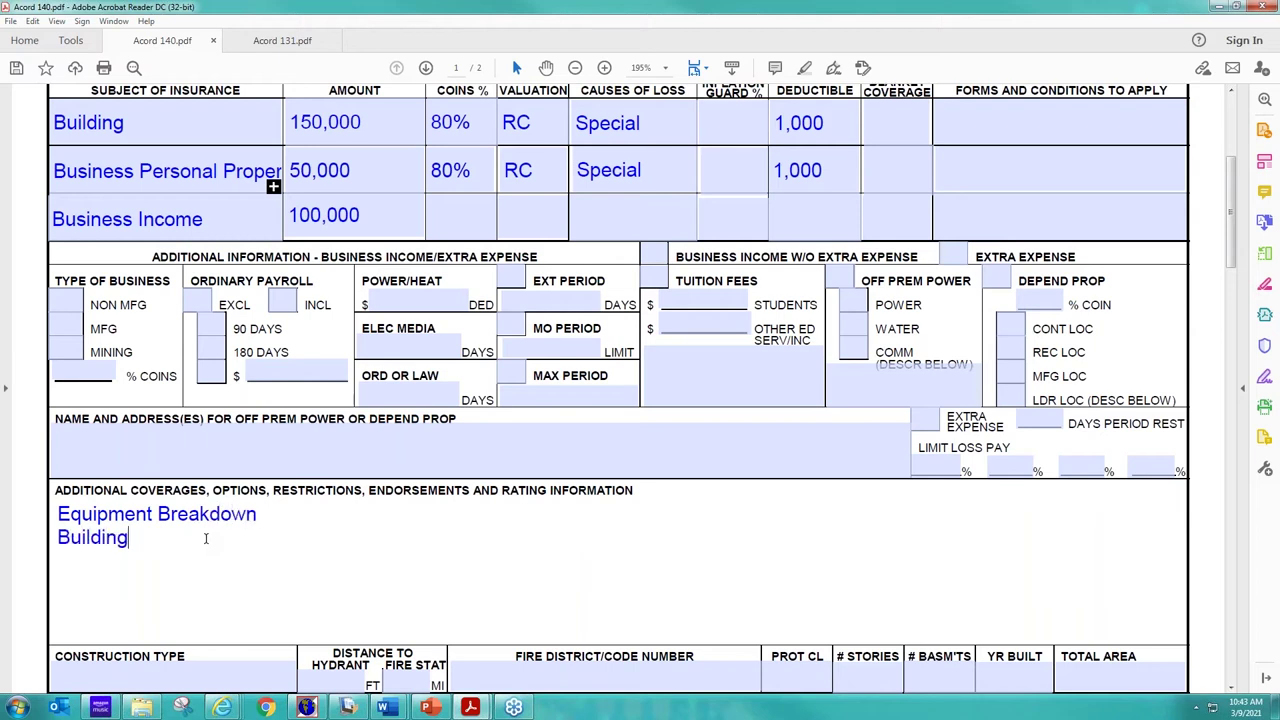
pyautogui.write(' Ordinanc')
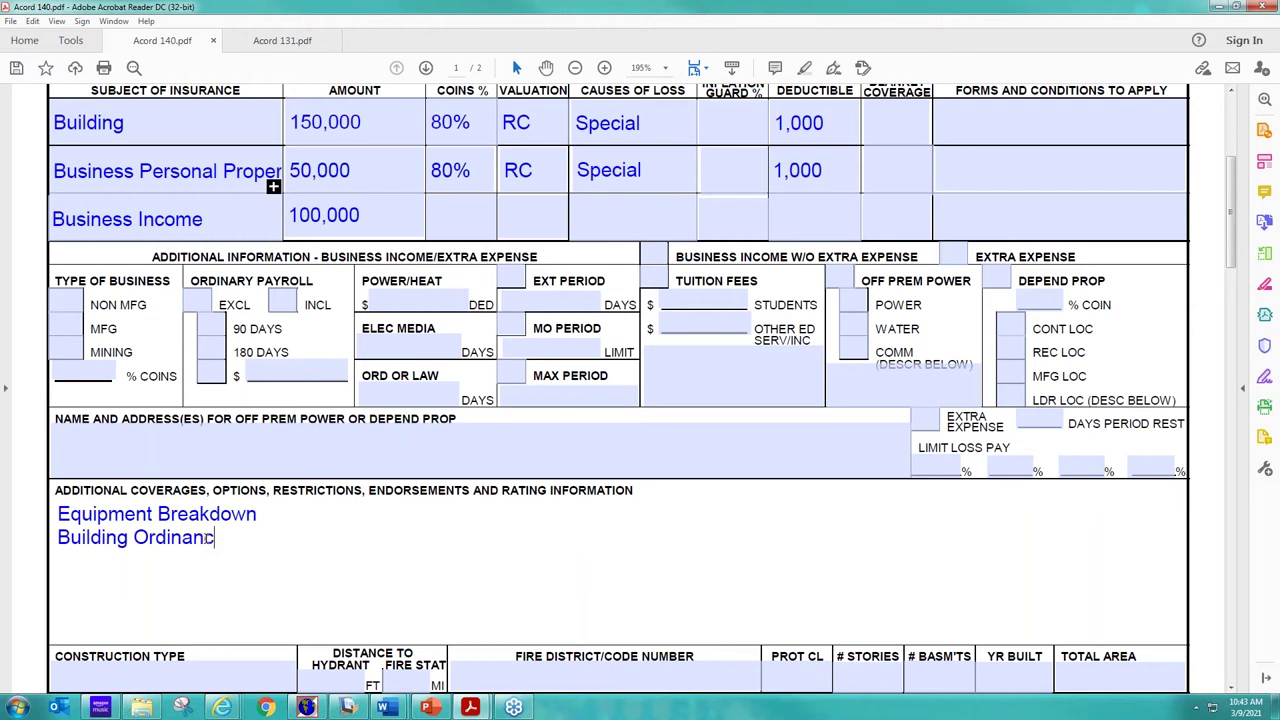
pyautogui.write('e')
pyautogui.write('Property ')
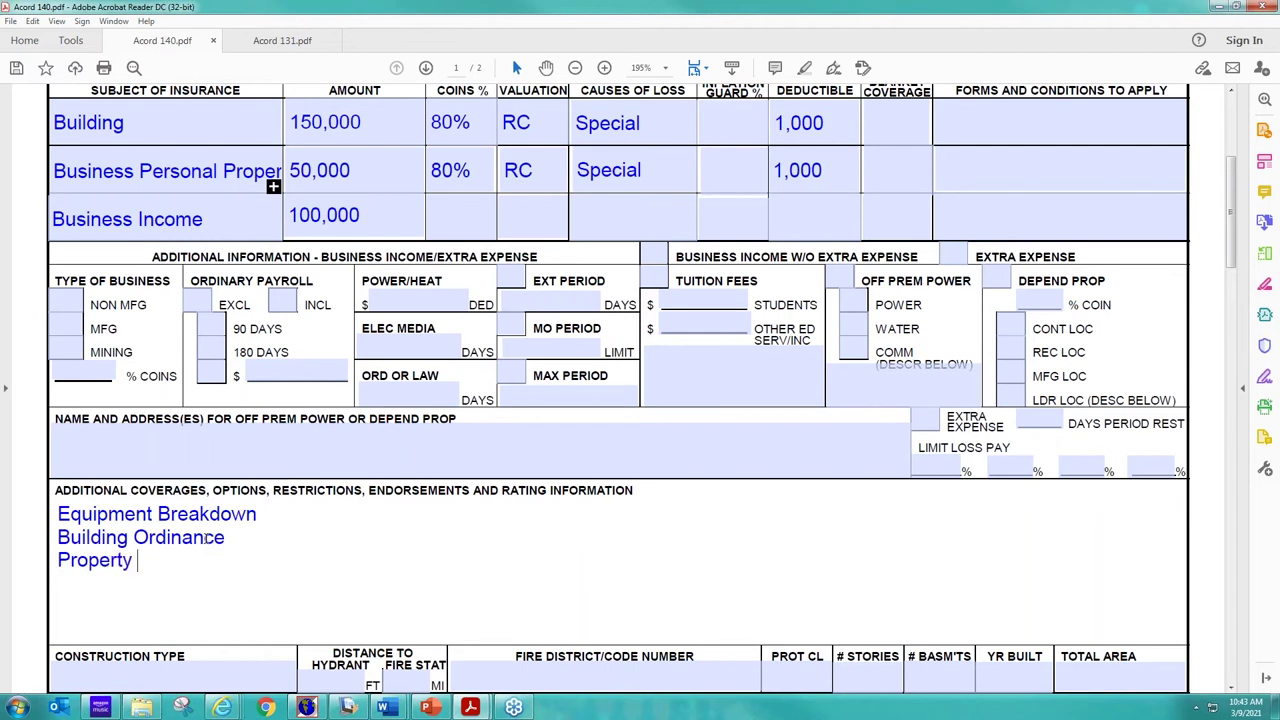
pyautogui.write('Enhancement')
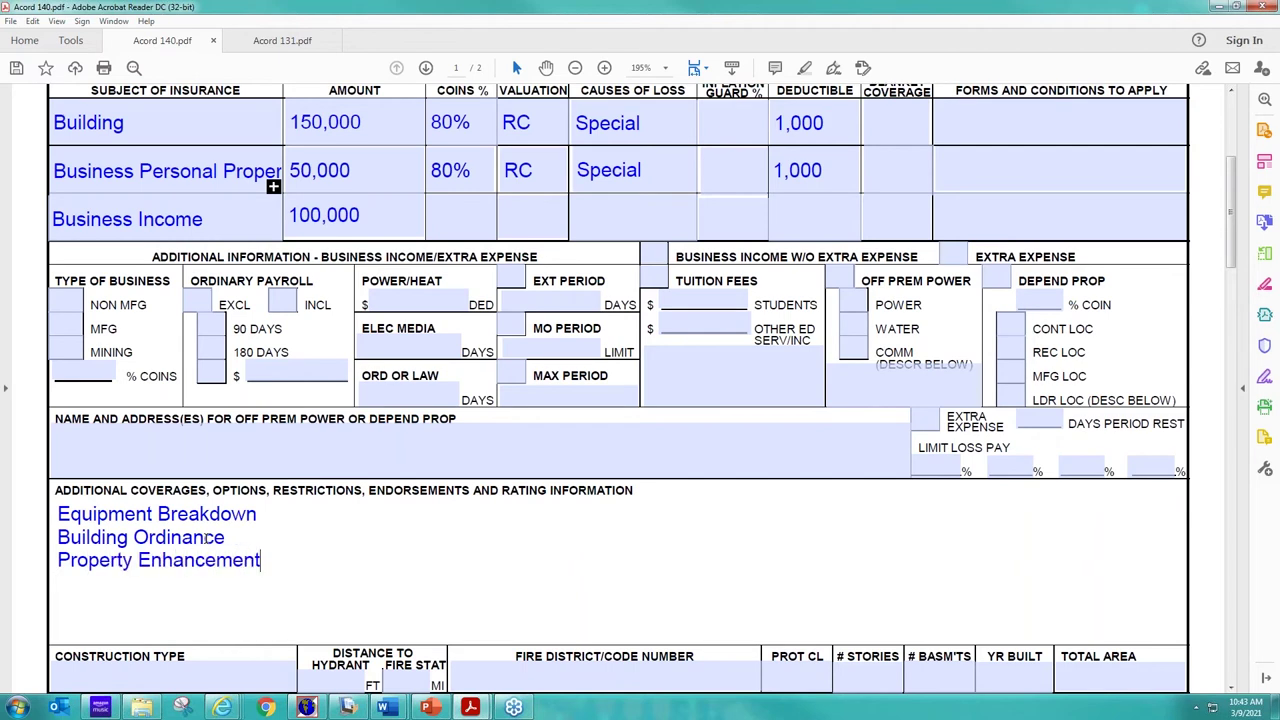
pyautogui.scroll(4, 206, 538)
pyautogui.scroll(-3, 237, 528)
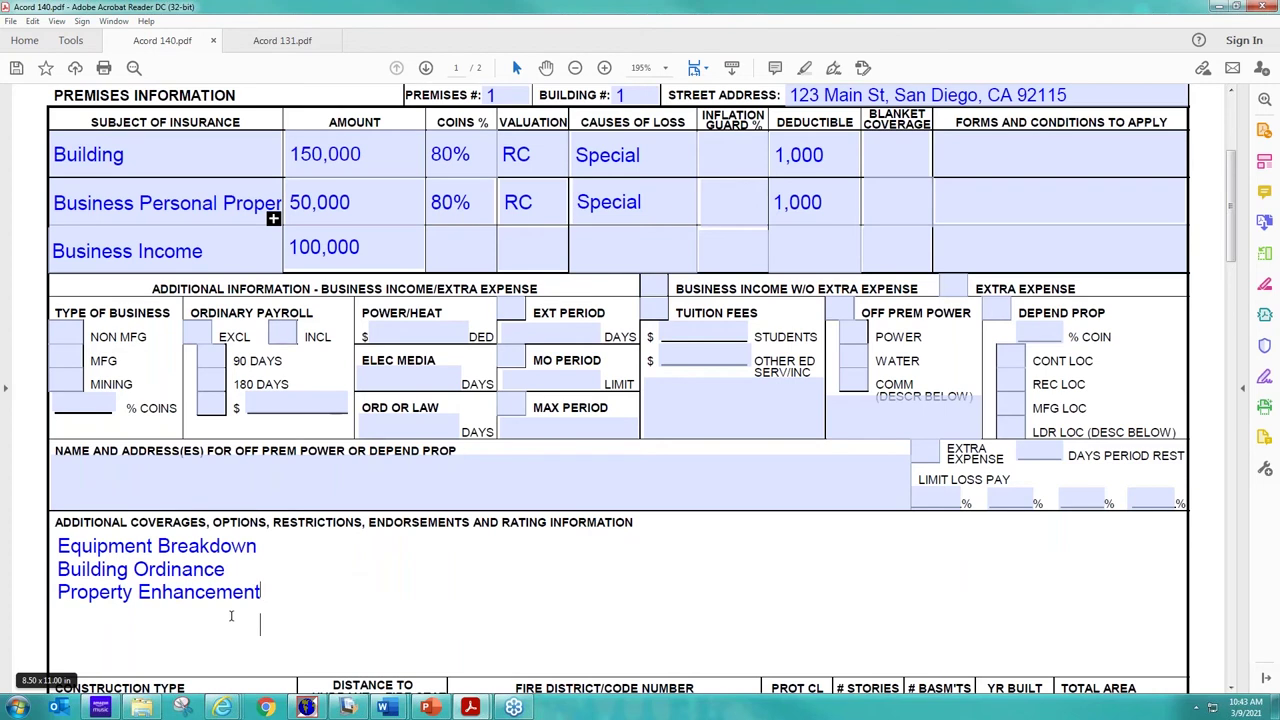
# - Enter "Frame" as the construction type of the building
pyautogui.scroll(2, 225, 618)
pyautogui.scroll(-2, 218, 621)
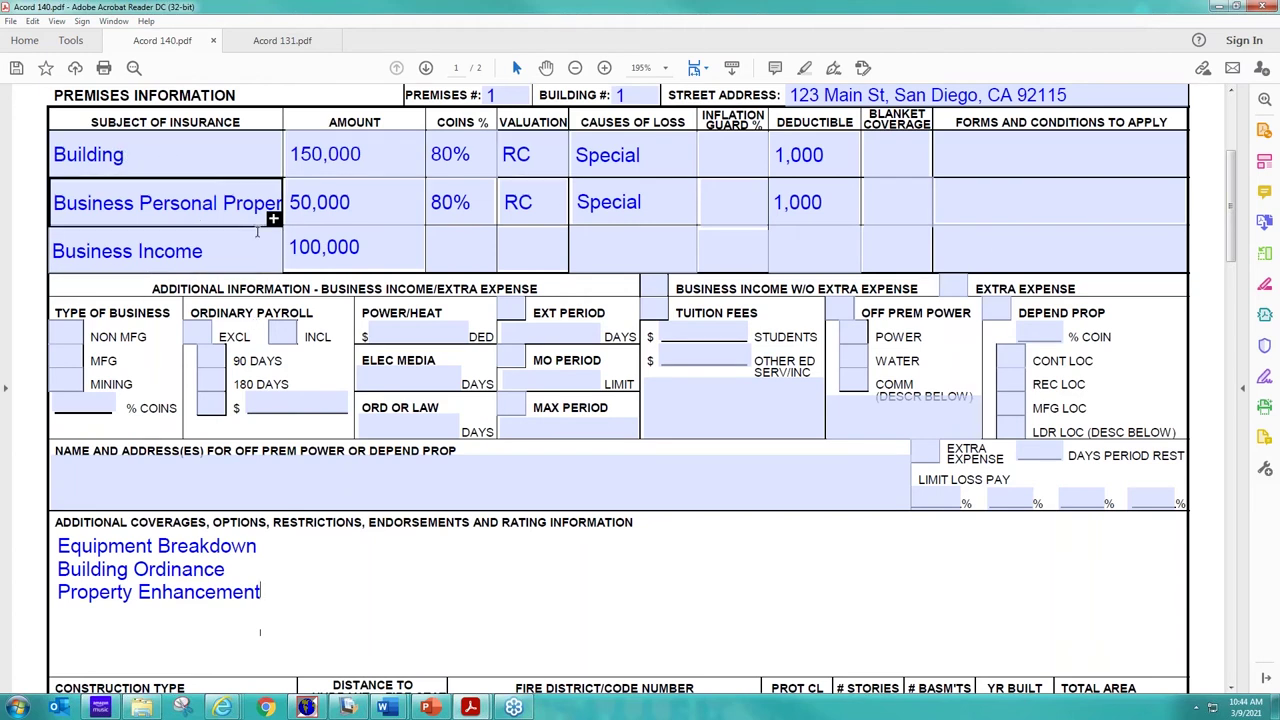
pyautogui.scroll(-3, 296, 422)
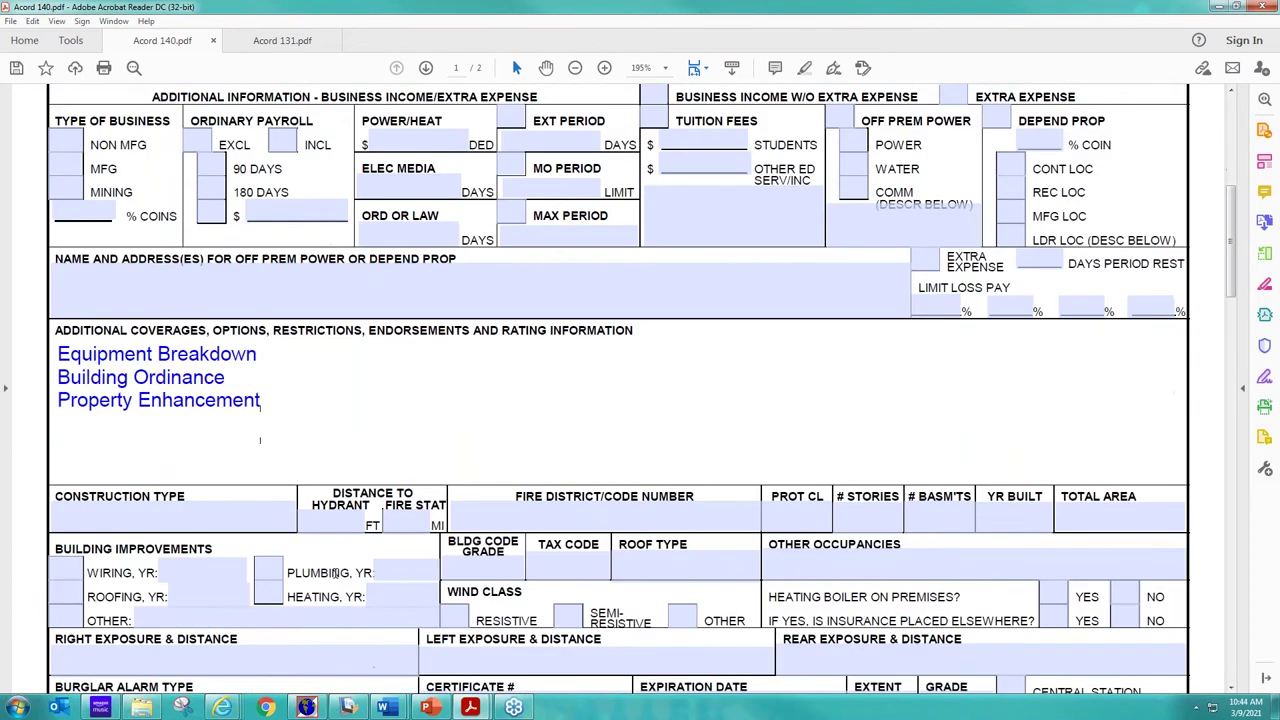
pyautogui.scroll(1, 290, 430)
pyautogui.scroll(-1, 140, 540)
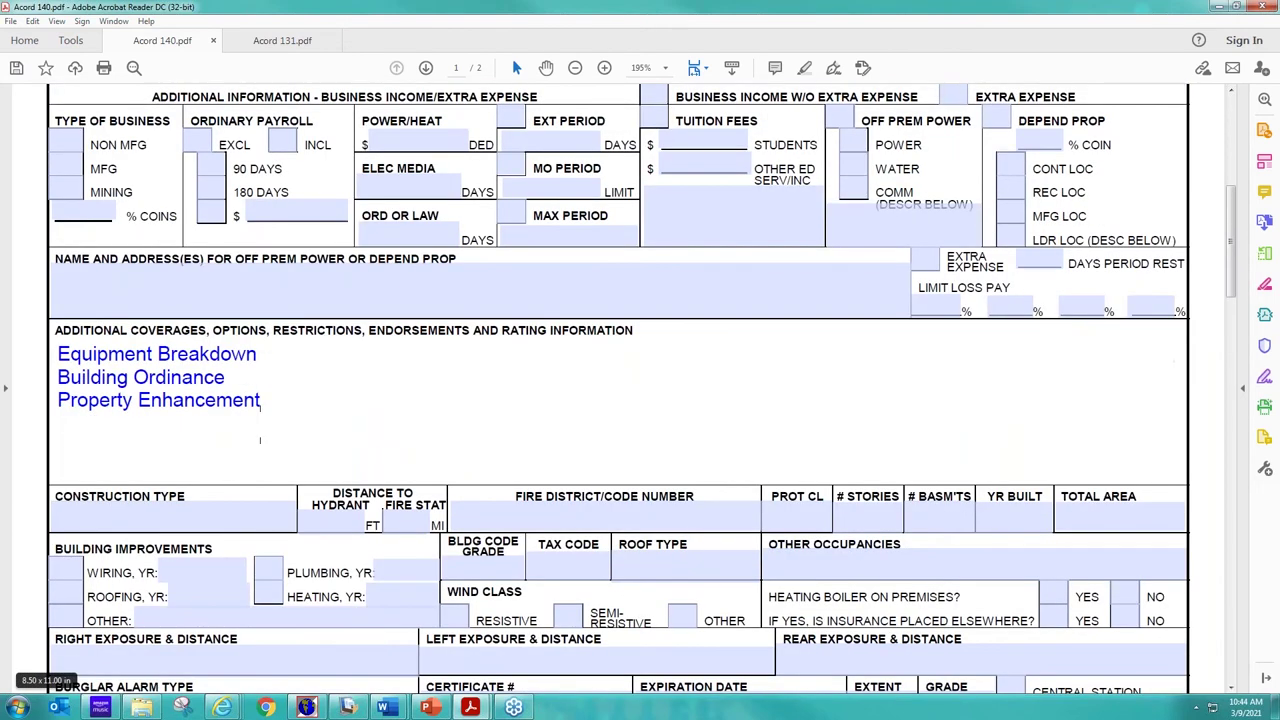
pyautogui.scroll(-2, 140, 515)
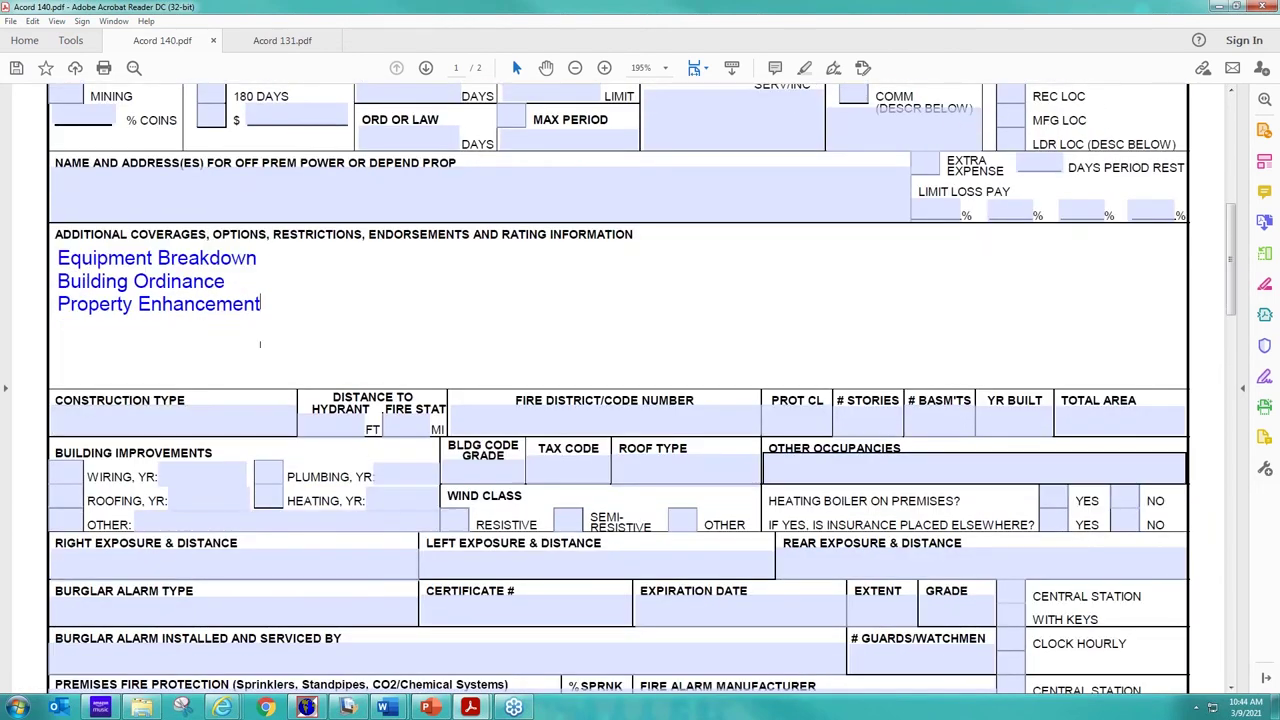
pyautogui.scroll(-1, 75, 327)
pyautogui.click(103, 362)
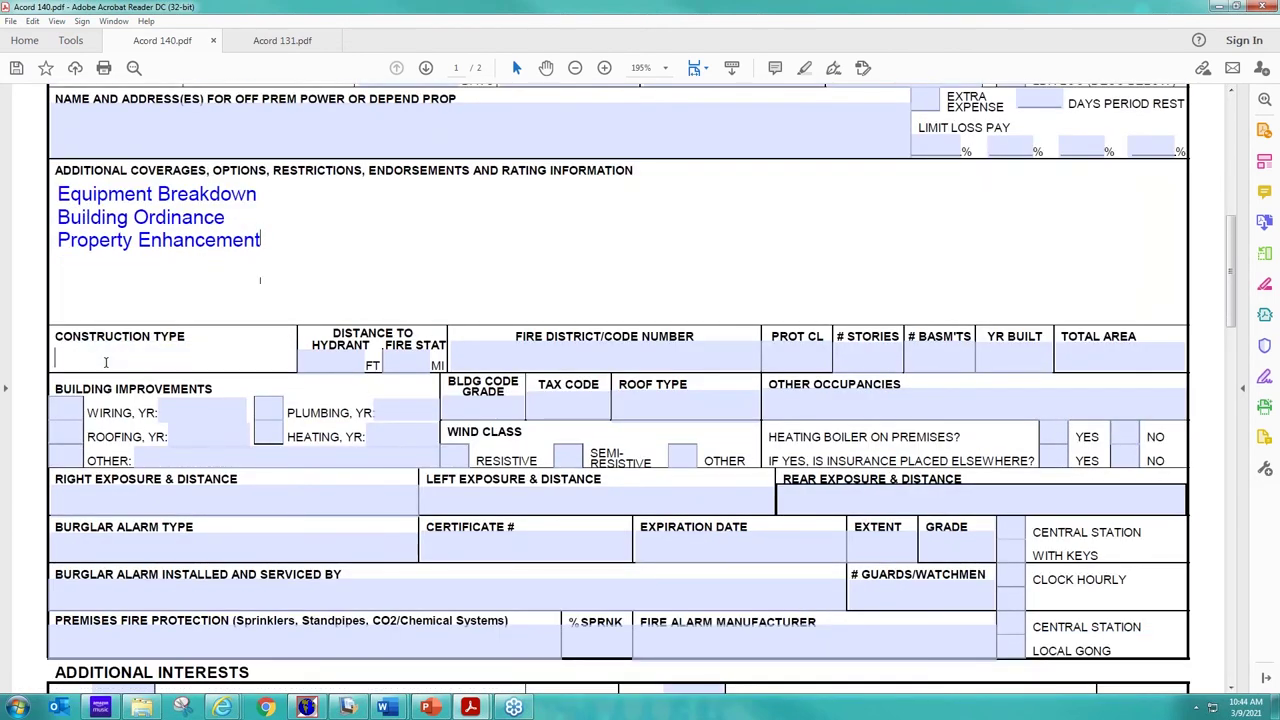
pyautogui.write('Frame')
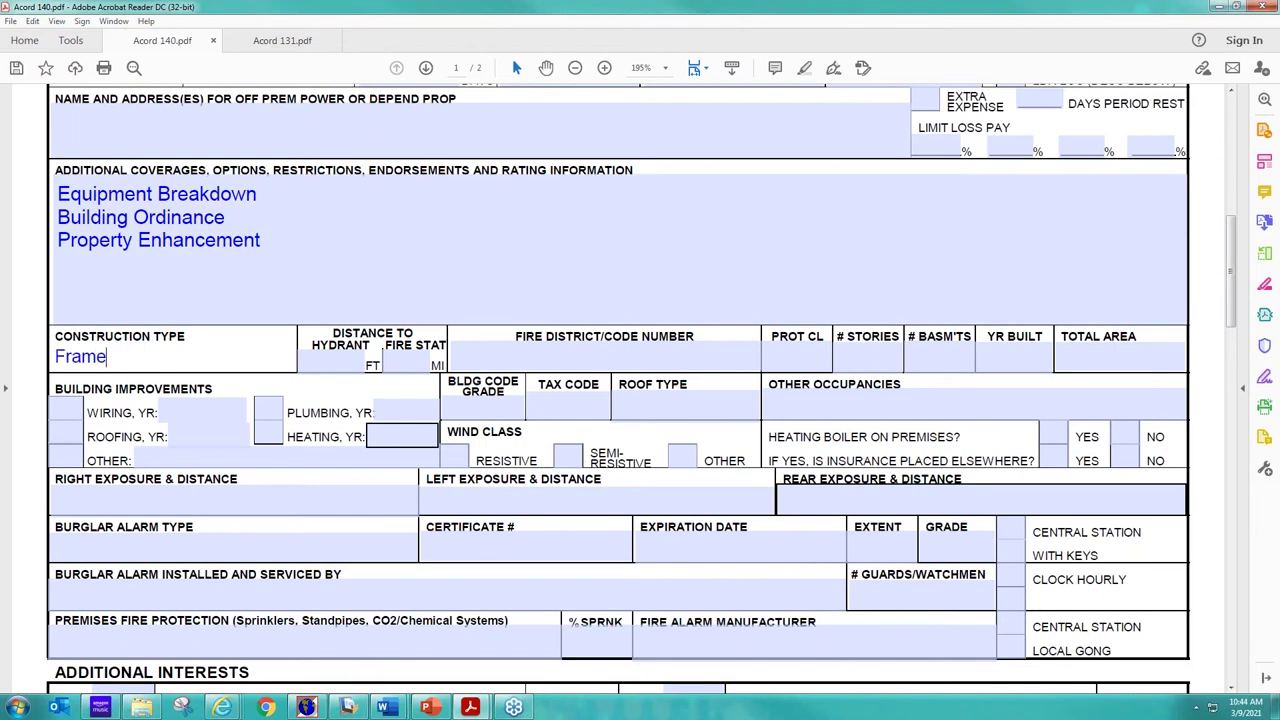
# - Fill in protection class 2, 1 story, 0 basements, year built 1980 and a total area of 1000
pyautogui.click(823, 366)
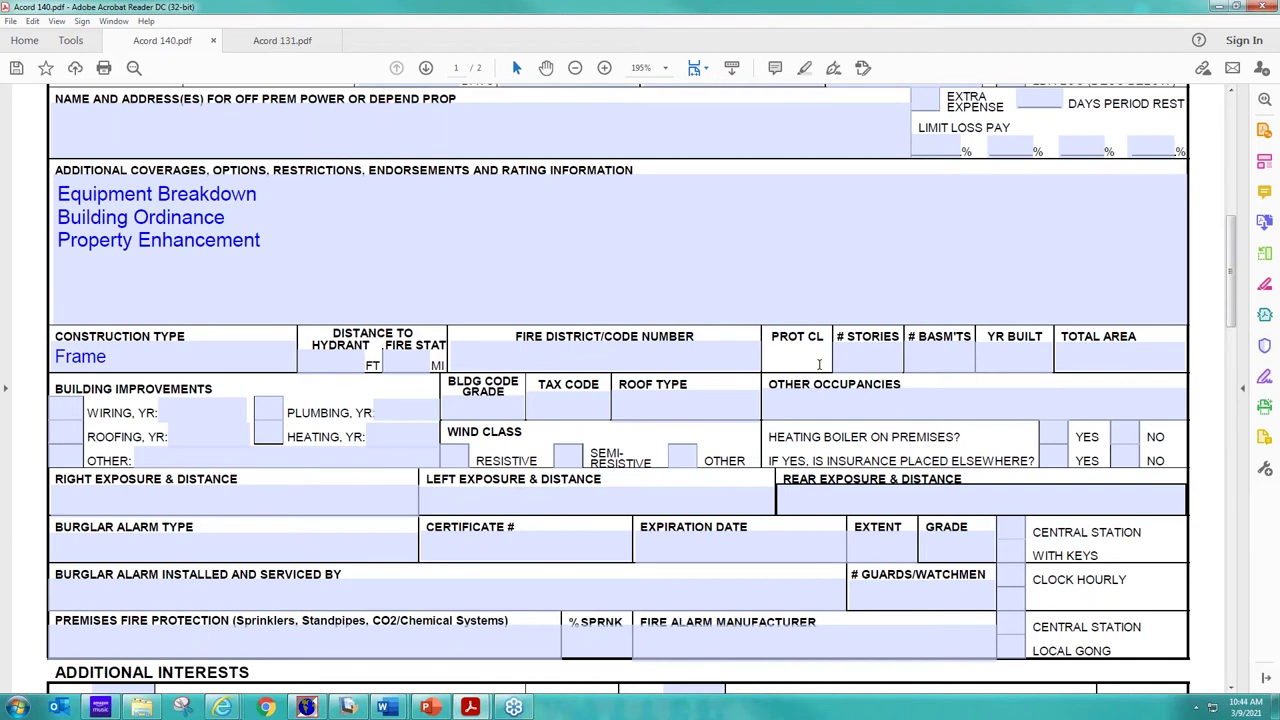
pyautogui.write('2')
pyautogui.press('Tab')
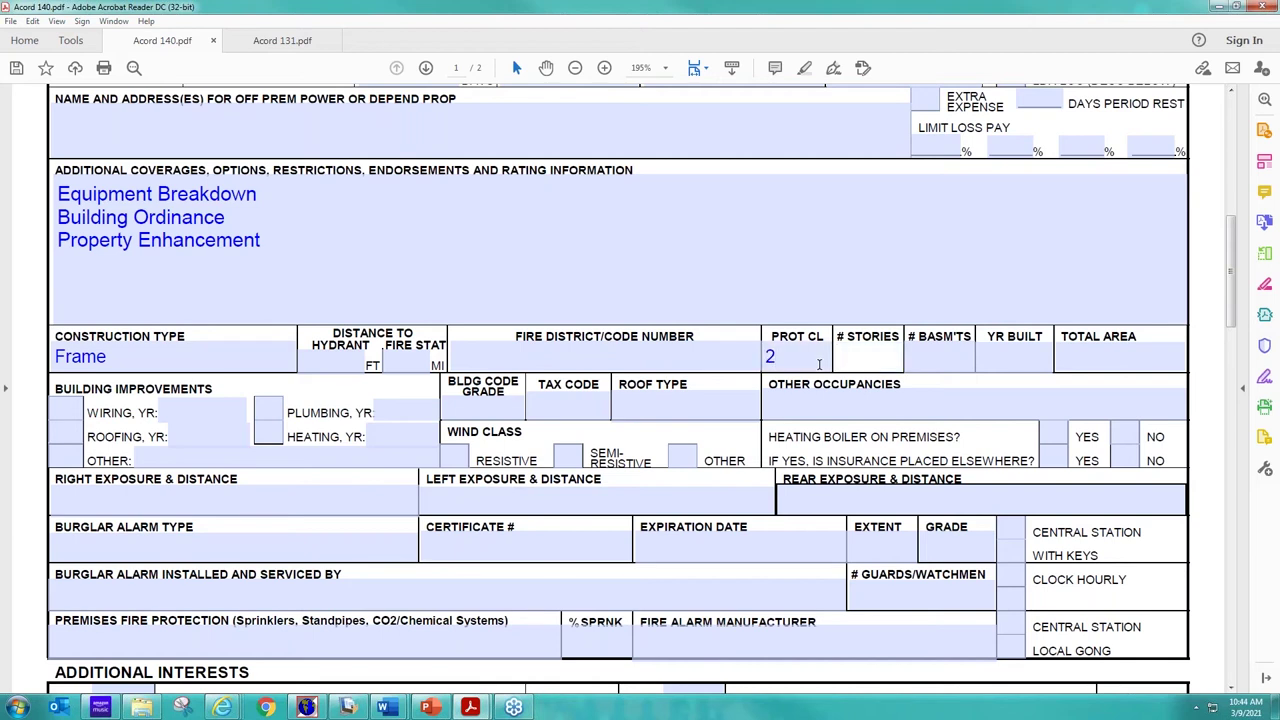
pyautogui.write('1')
pyautogui.press('Tab')
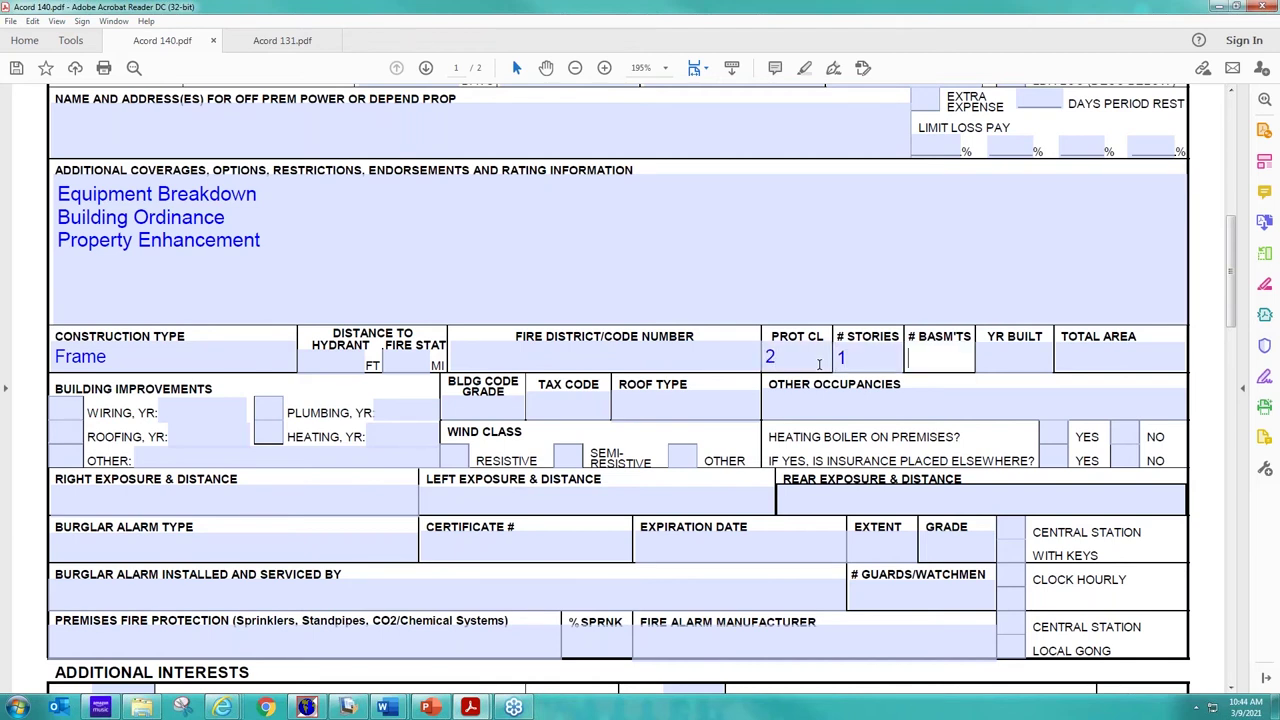
pyautogui.write('0')
pyautogui.press('Tab')
pyautogui.write('1980')
pyautogui.press('Tab')
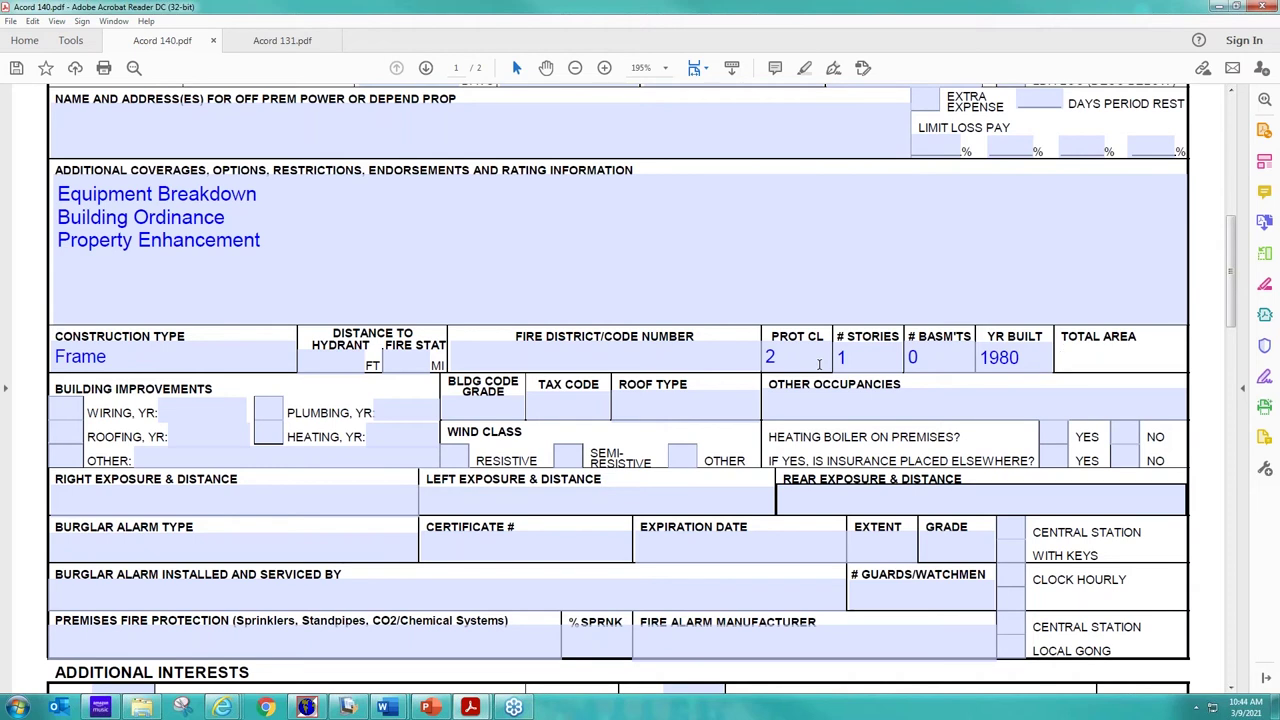
pyautogui.write('1000')
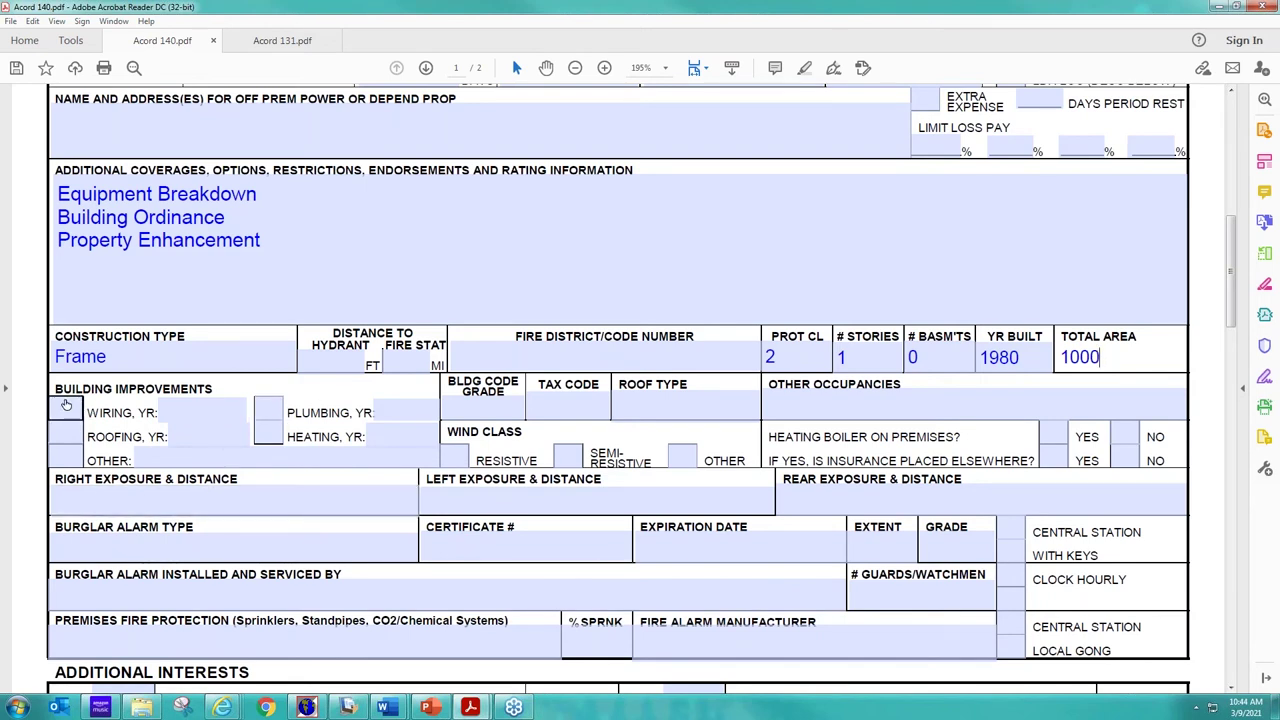
# - Mark wiring, roofing, plumbing and heating as building improvements
pyautogui.click(65, 408)
pyautogui.click(65, 432)
pyautogui.click(268, 409)
pyautogui.click(268, 432)
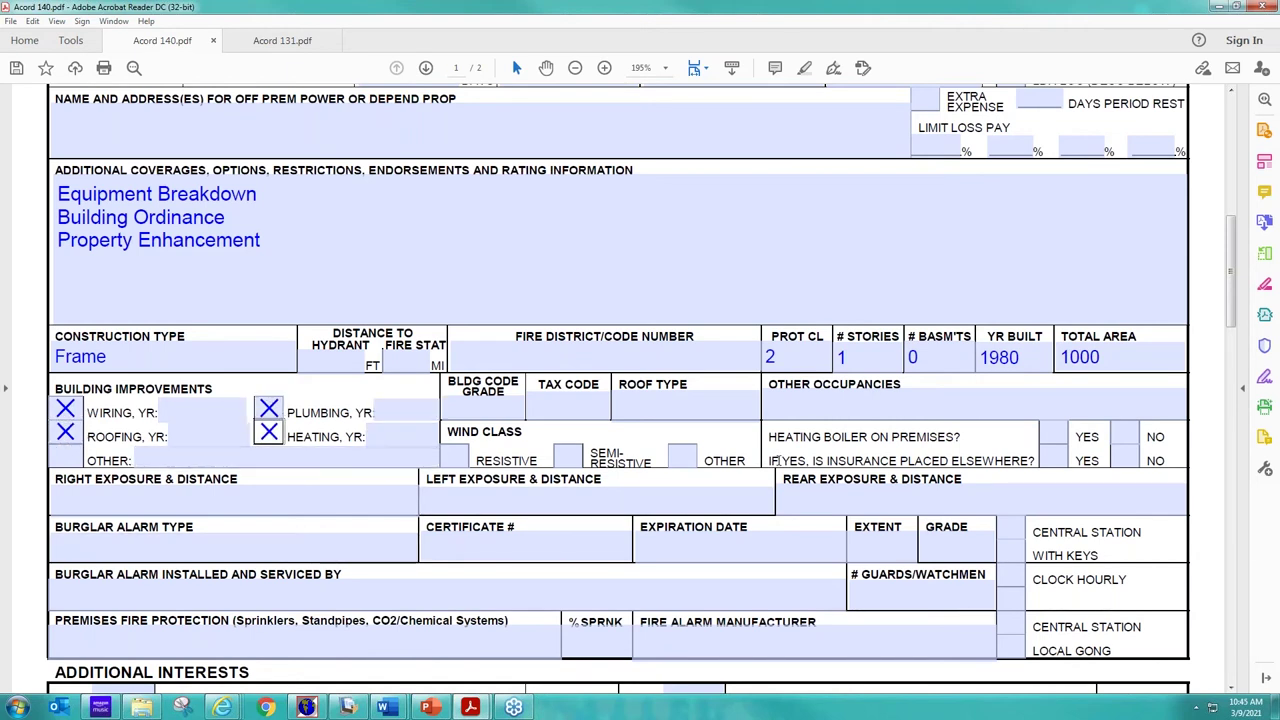
# - Set the improvement year to 2010 for wiring, roofing, plumbing and heating
pyautogui.click(227, 411)
pyautogui.write('2010')
pyautogui.press('Tab')
pyautogui.write('2010')
pyautogui.click(398, 411)
pyautogui.write('2010')
pyautogui.click(406, 440)
pyautogui.write('20')
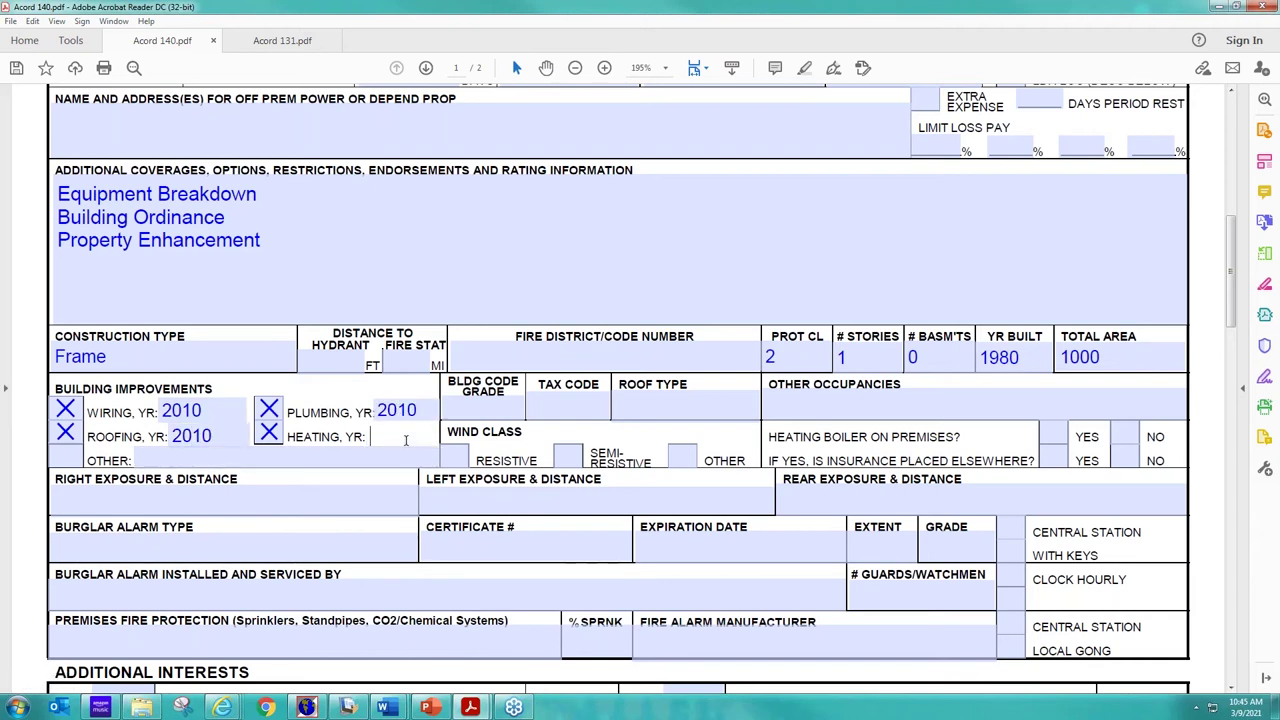
pyautogui.write('10')
# - Review the premises coverage rows and the building details down to the exposure and burglar alarm fields
pyautogui.scroll(8, 469, 523)
pyautogui.scroll(6, 469, 523)
pyautogui.scroll(-3, 469, 523)
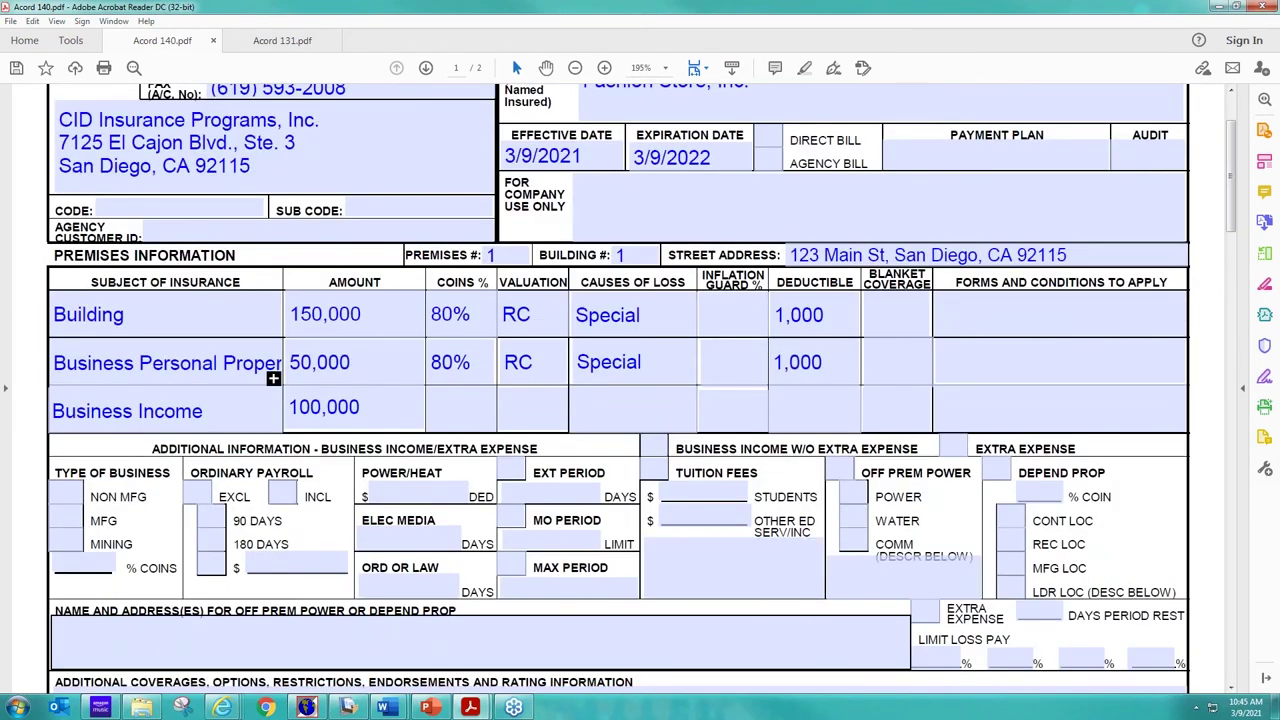
pyautogui.scroll(-8, 273, 378)
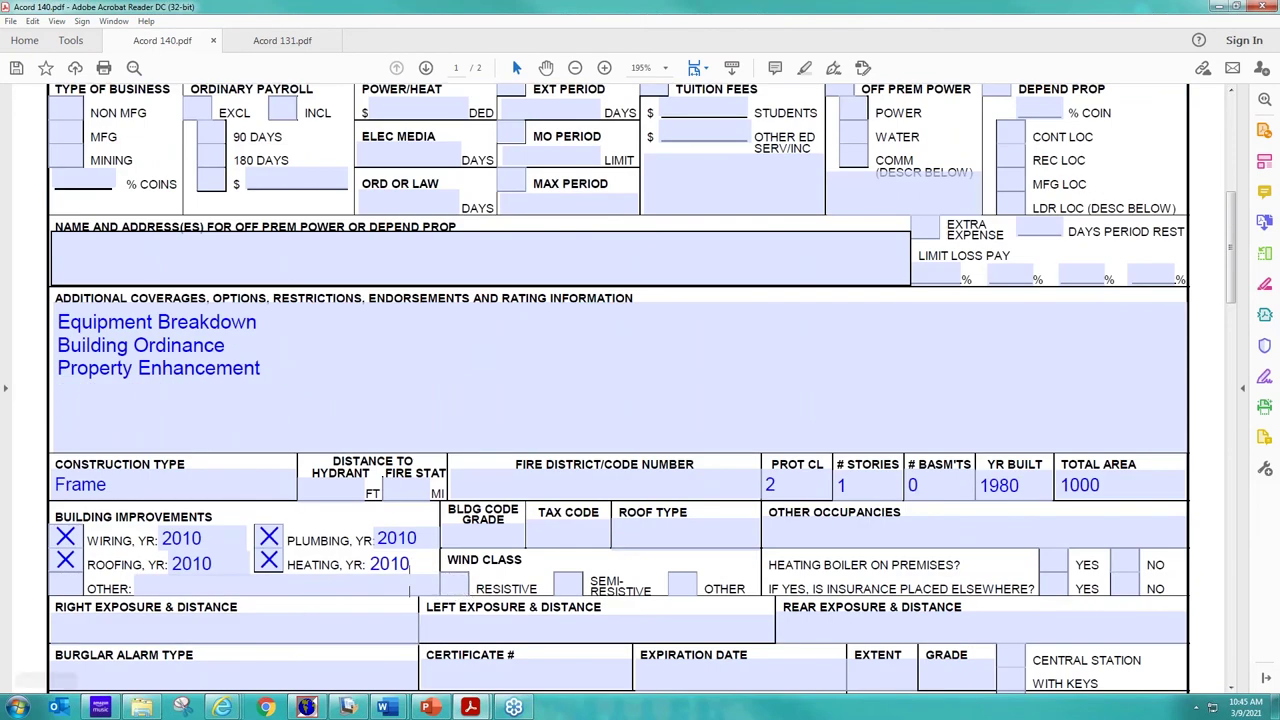
pyautogui.click(432, 590)
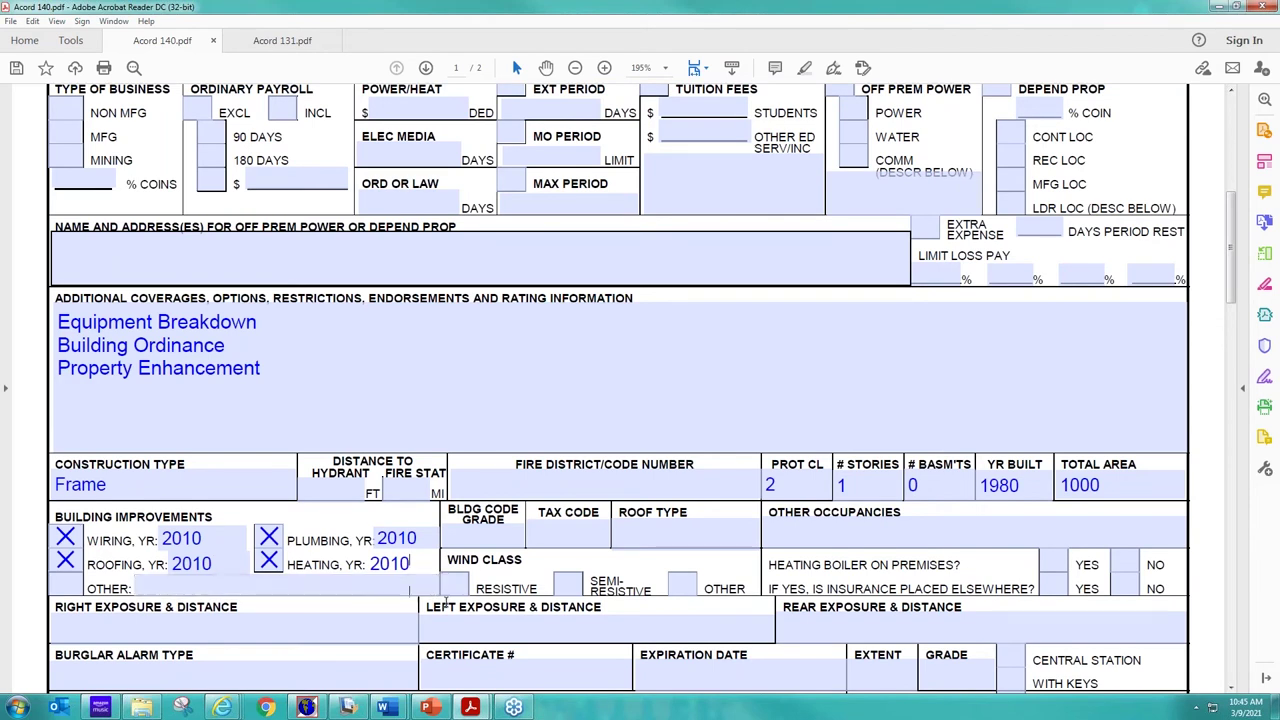
pyautogui.click(217, 566)
pyautogui.press('Tab')
pyautogui.click(673, 619)
pyautogui.scroll(-1, 688, 617)
pyautogui.click(175, 524)
pyautogui.scroll(-1, 175, 524)
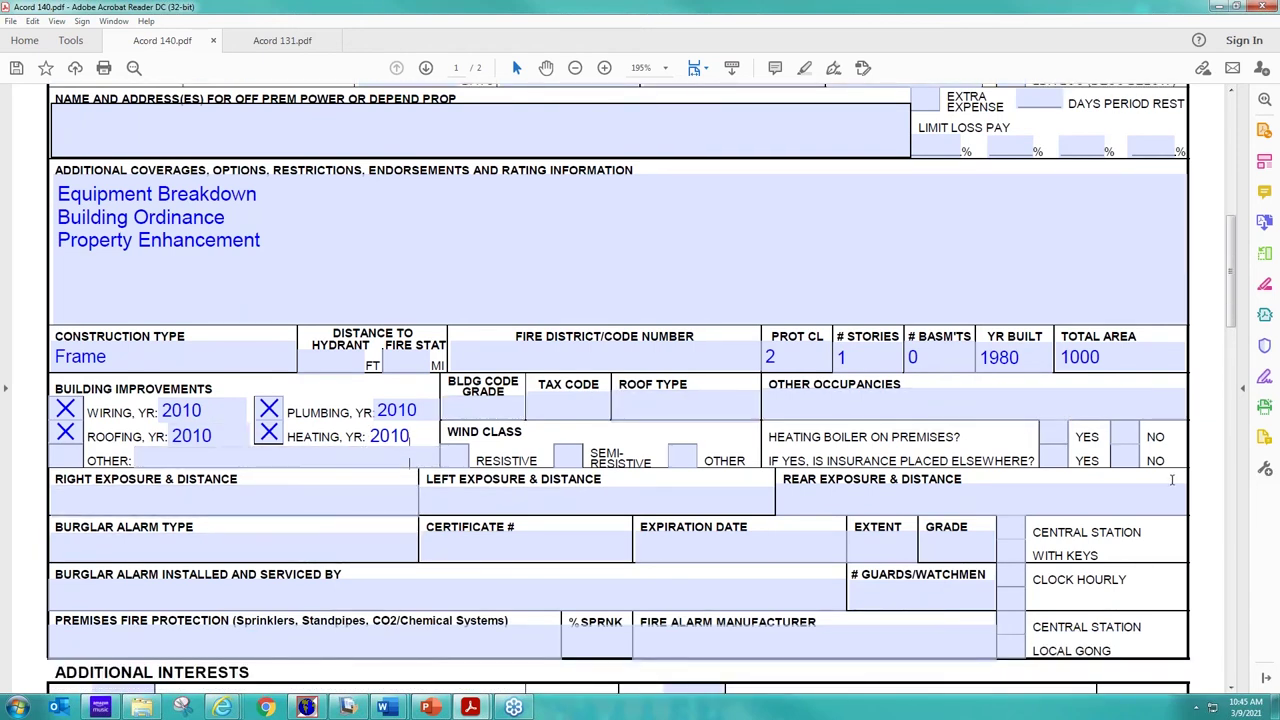
# - Mark the burglar alarm as Central Station and enter "Bay Area Alarm" as the burglar alarm type
pyautogui.click(136, 541)
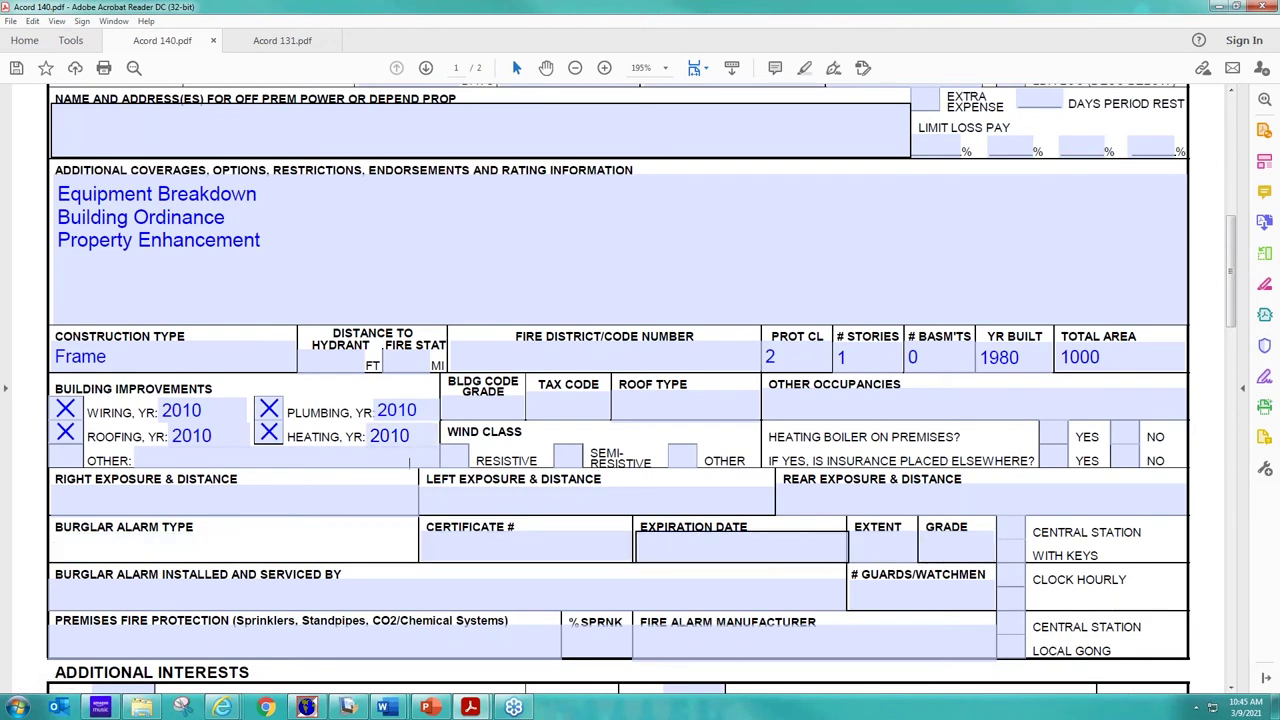
pyautogui.click(1010, 529)
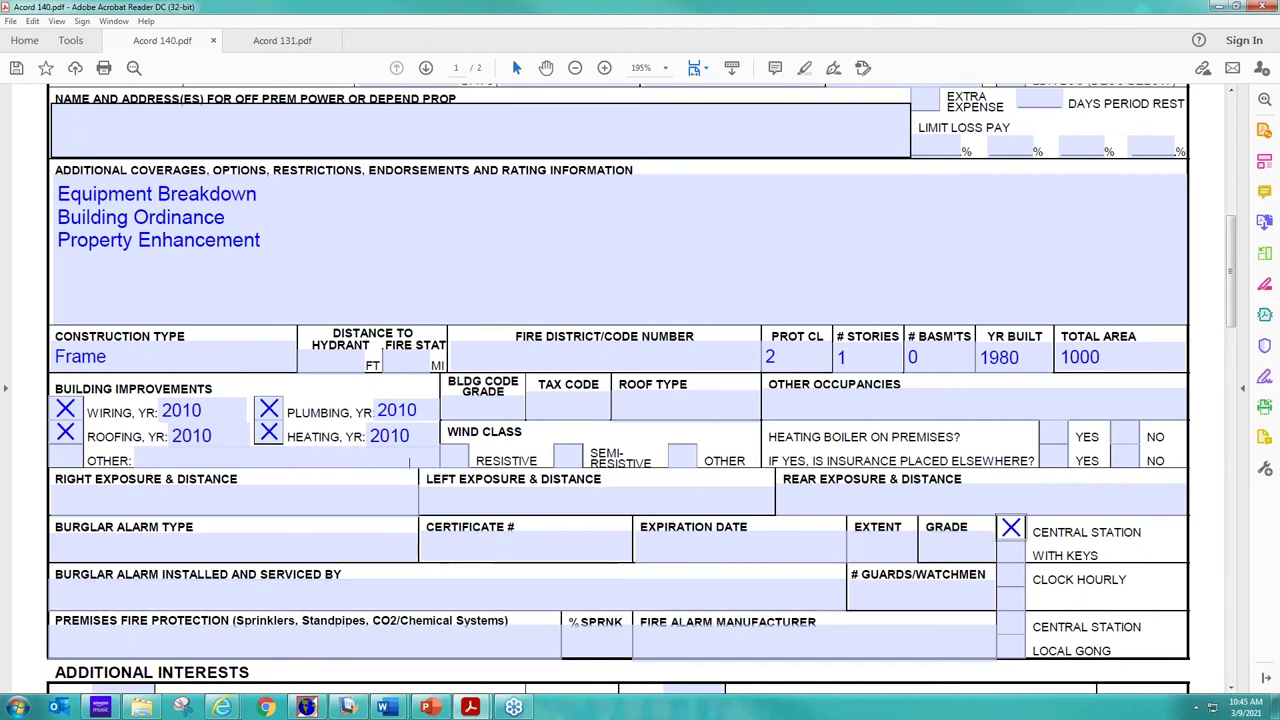
pyautogui.click(85, 550)
pyautogui.write('B')
pyautogui.press('BackSpace')
pyautogui.write('BAy')
pyautogui.press('BackSpace')
pyautogui.press('BackSpace')
pyautogui.write('ay Ar')
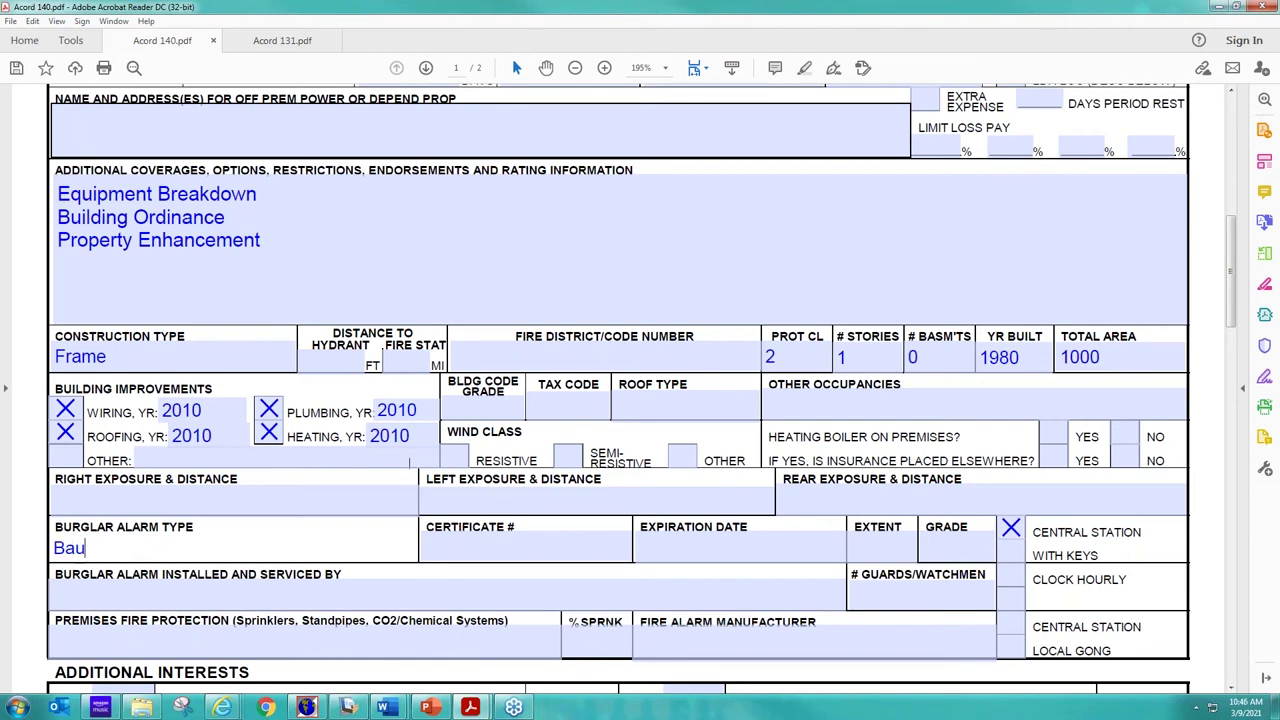
pyautogui.write('ea Alarm')
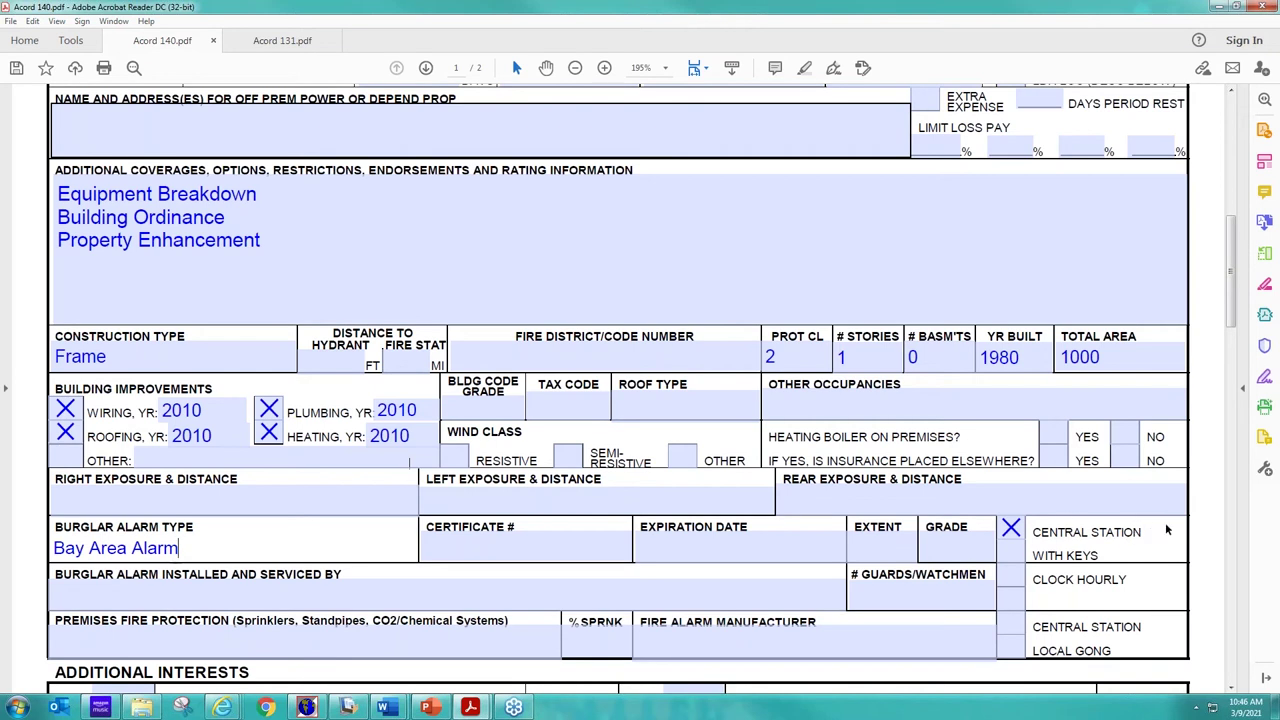
pyautogui.click(1137, 532)
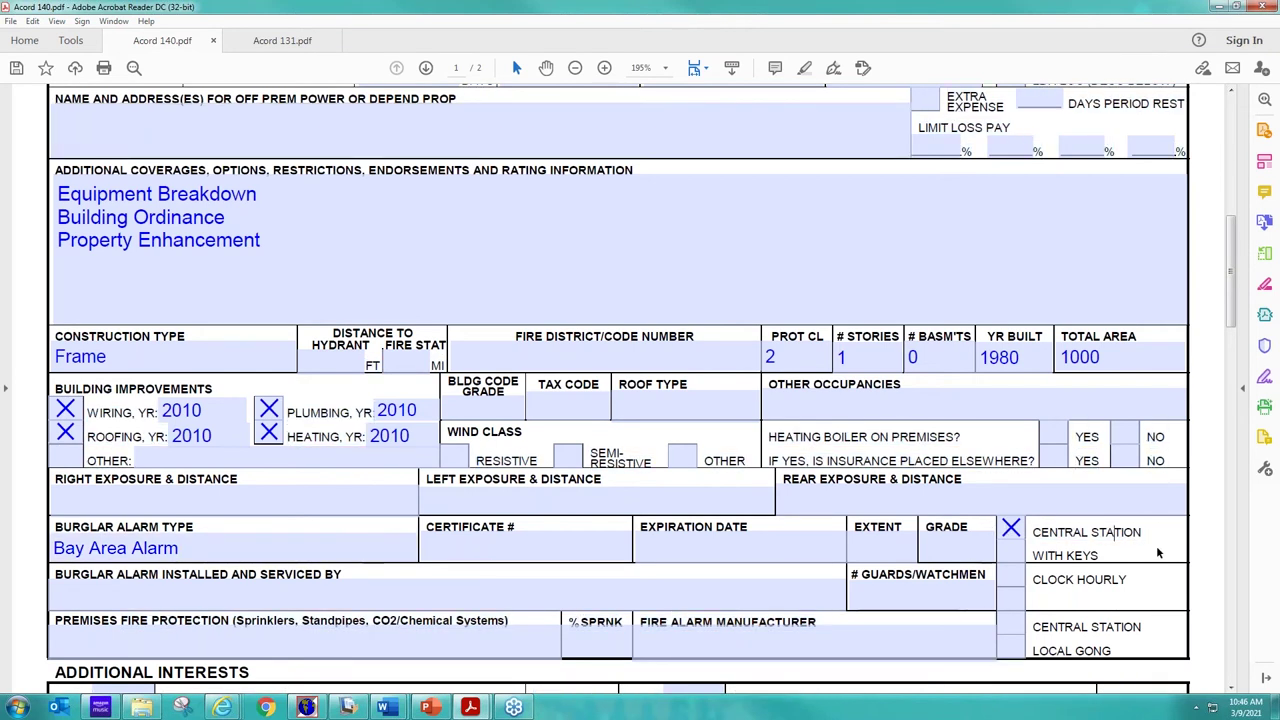
pyautogui.scroll(-3, 1155, 567)
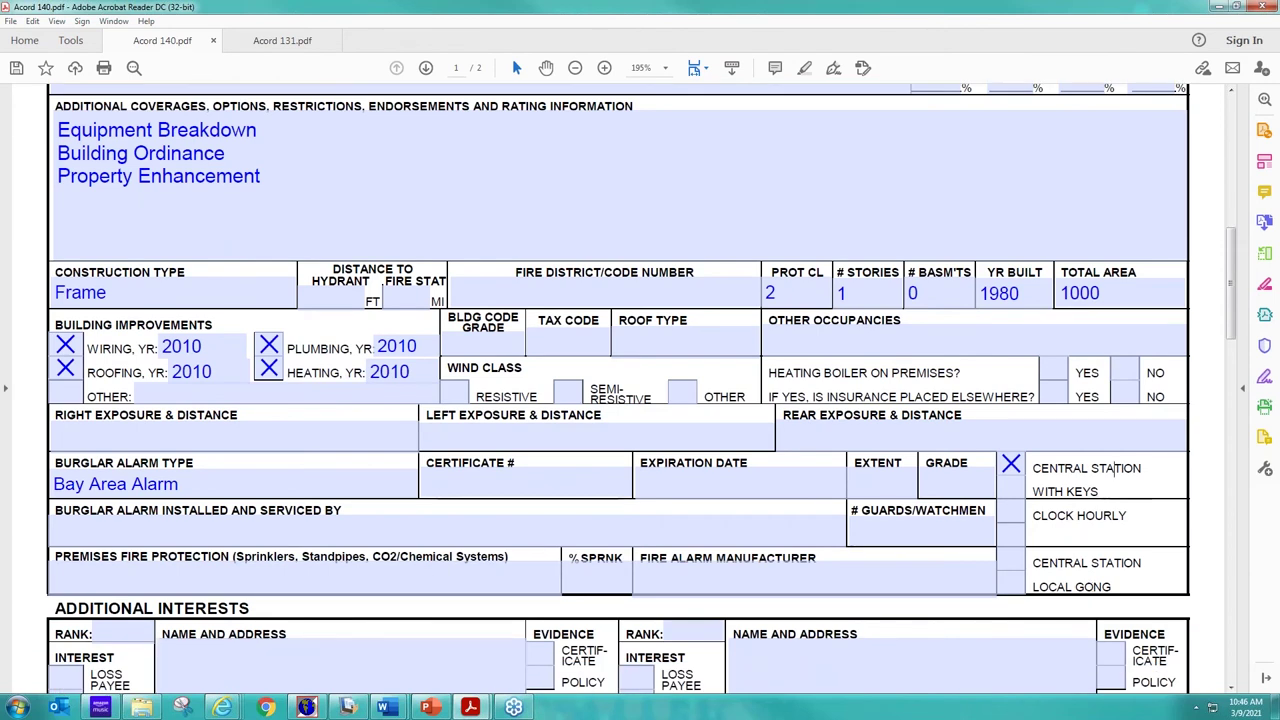
pyautogui.scroll(-1, 480, 582)
pyautogui.scroll(-2, 444, 507)
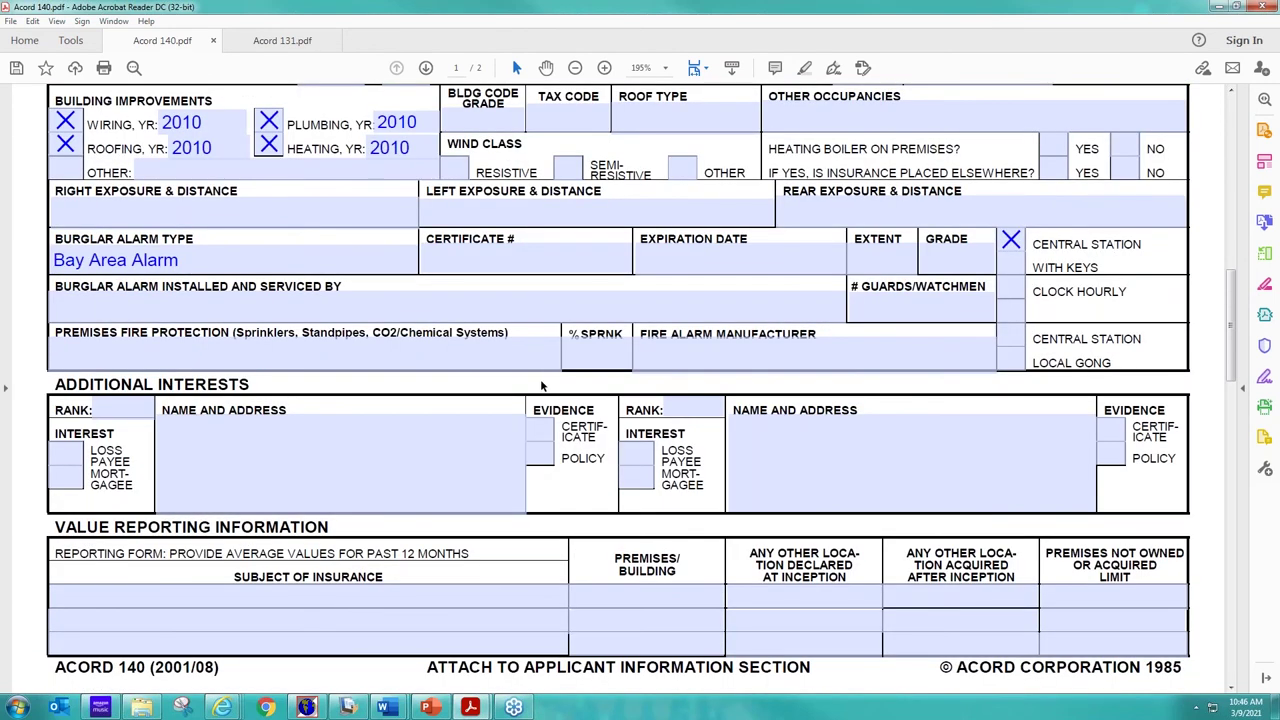
pyautogui.click(575, 365)
pyautogui.click(339, 368)
pyautogui.click(594, 354)
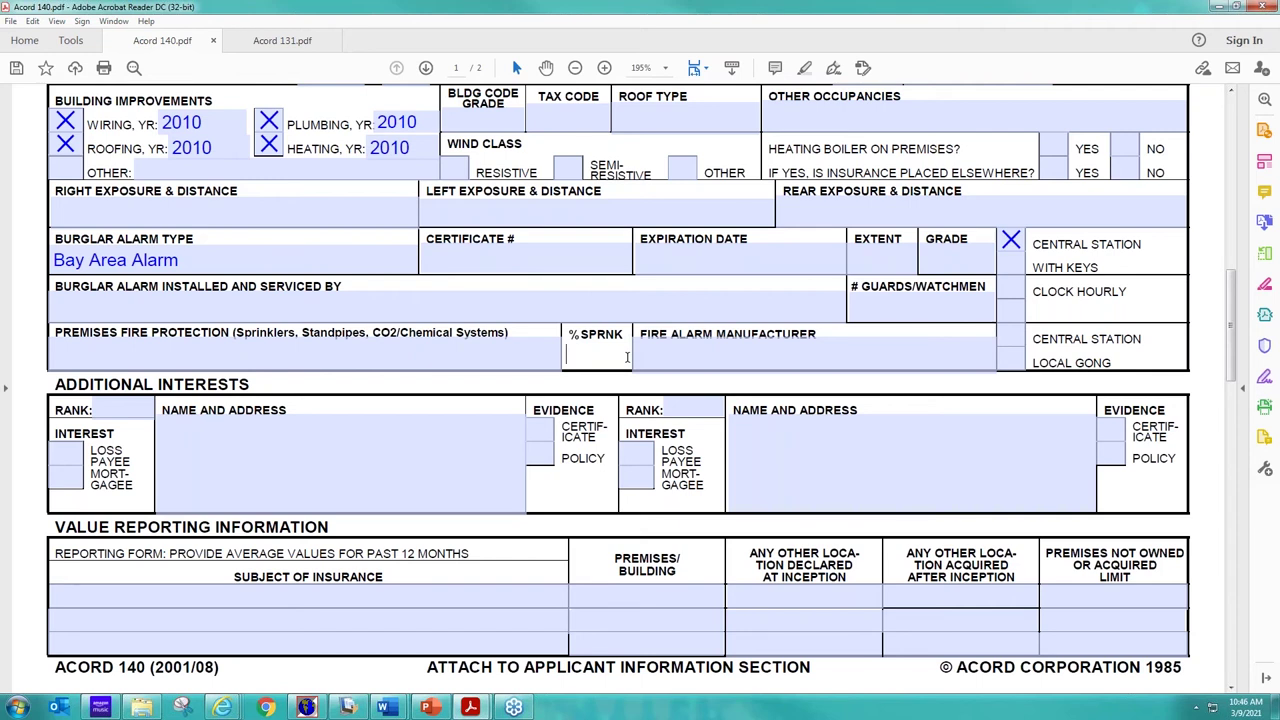
pyautogui.write('10')
pyautogui.press('BackSpace')
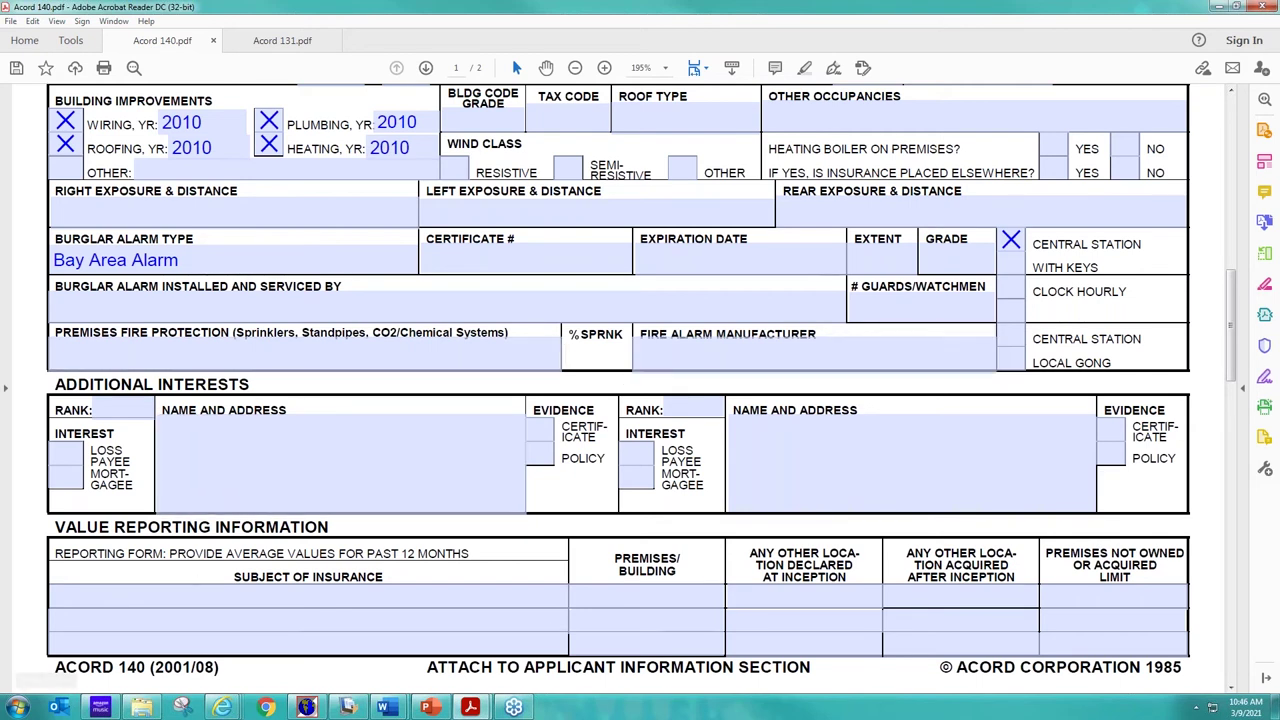
# - Add ABC Bank with its full mailing address as the first additional interest, marked as both loss payee and mortgagee
pyautogui.click(65, 455)
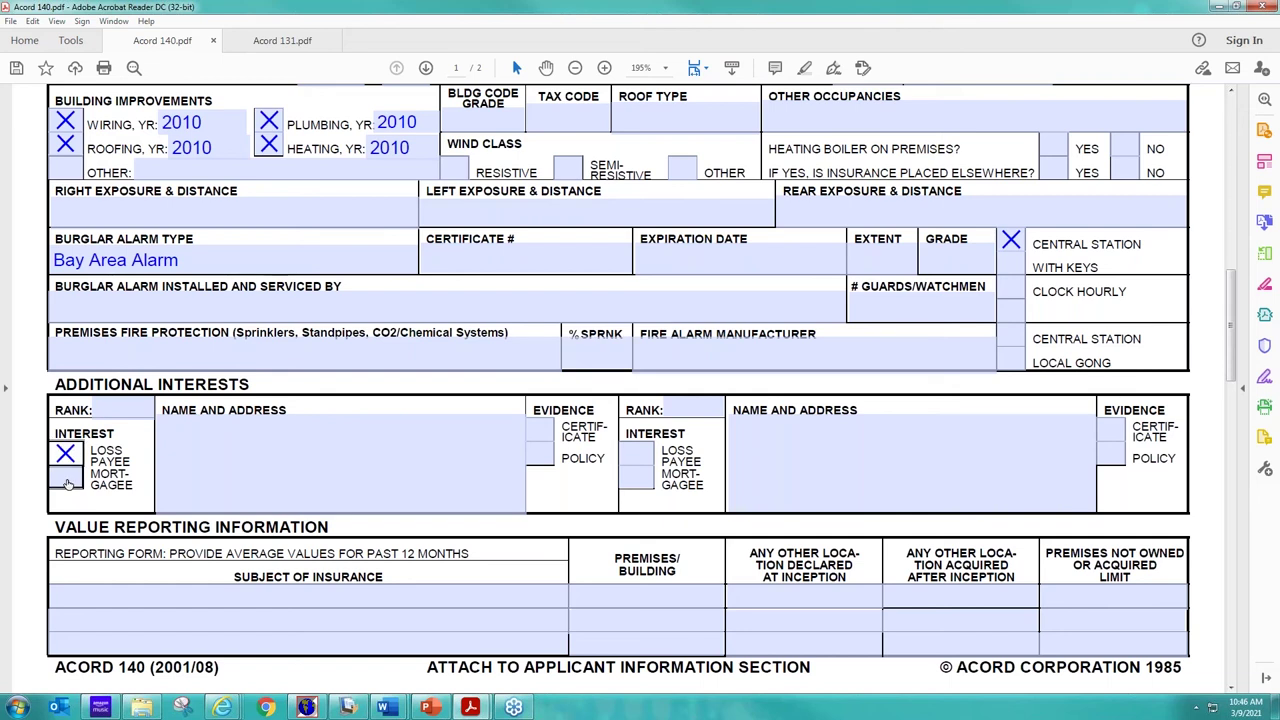
pyautogui.click(66, 480)
pyautogui.click(307, 461)
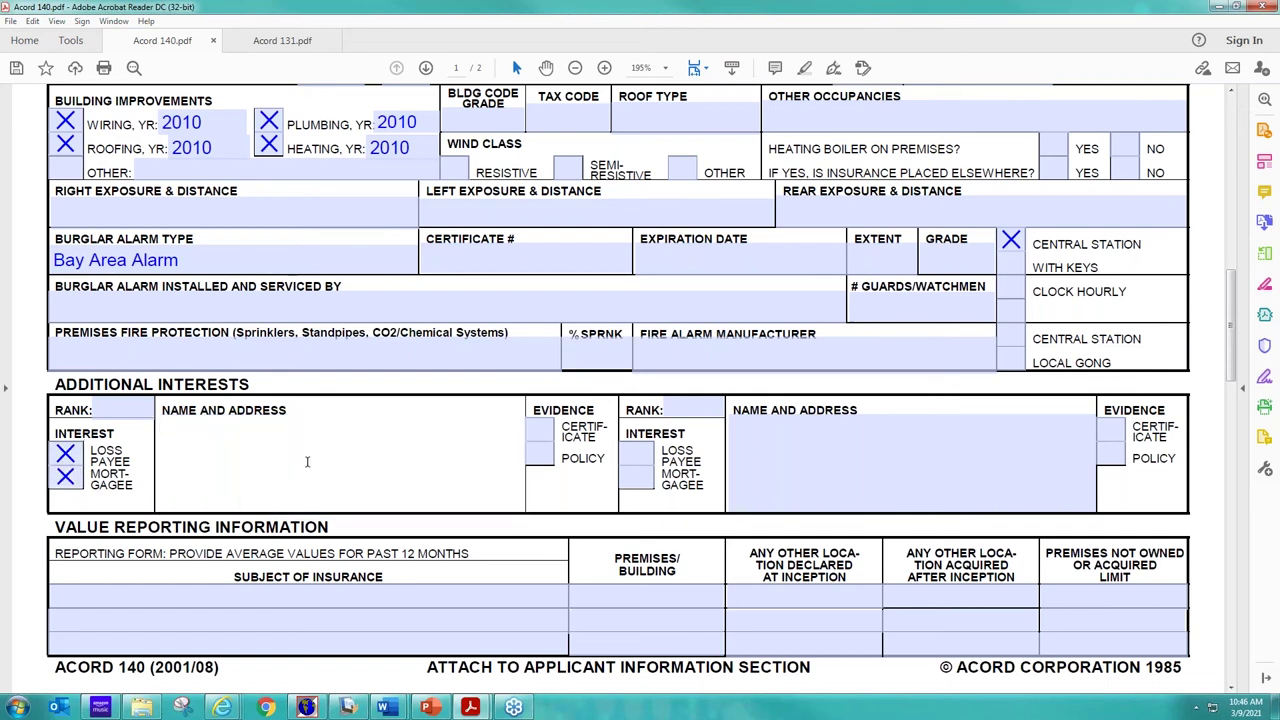
pyautogui.write('ABC Bank ')
pyautogui.write('321')
pyautogui.write(' Main St')
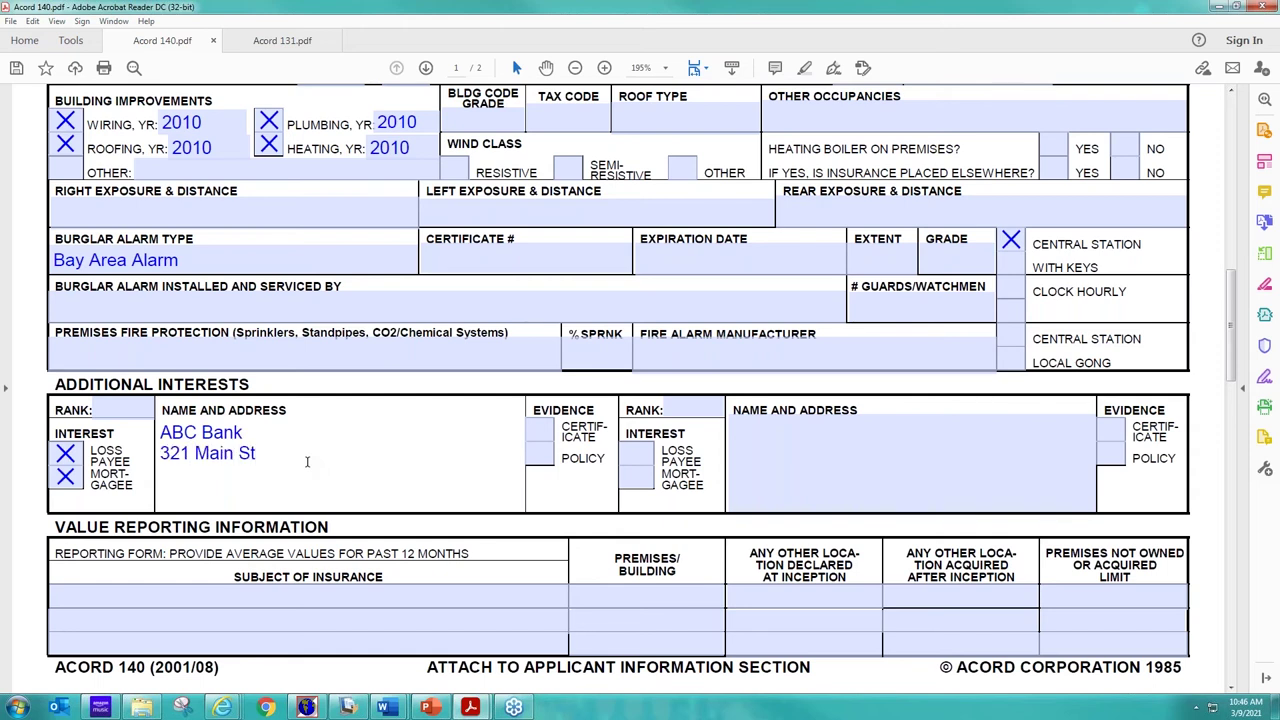
pyautogui.press('Return')
pyautogui.write('San ')
pyautogui.write('Die')
pyautogui.press('BackSpace')
pyautogui.write('iego, CA')
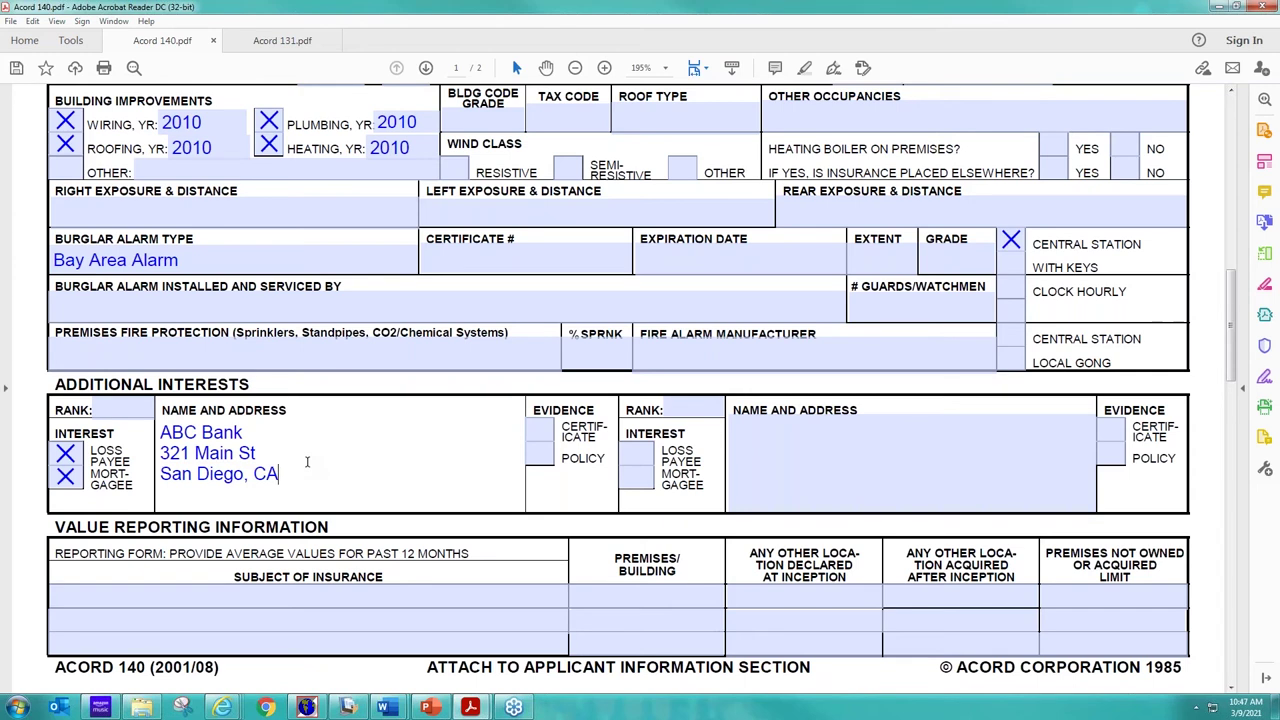
pyautogui.write(' 92115')
# - Look over the form's second page and recheck the completed coverage and building sections on the first page
pyautogui.scroll(-5, 430, 446)
pyautogui.scroll(-3, 619, 389)
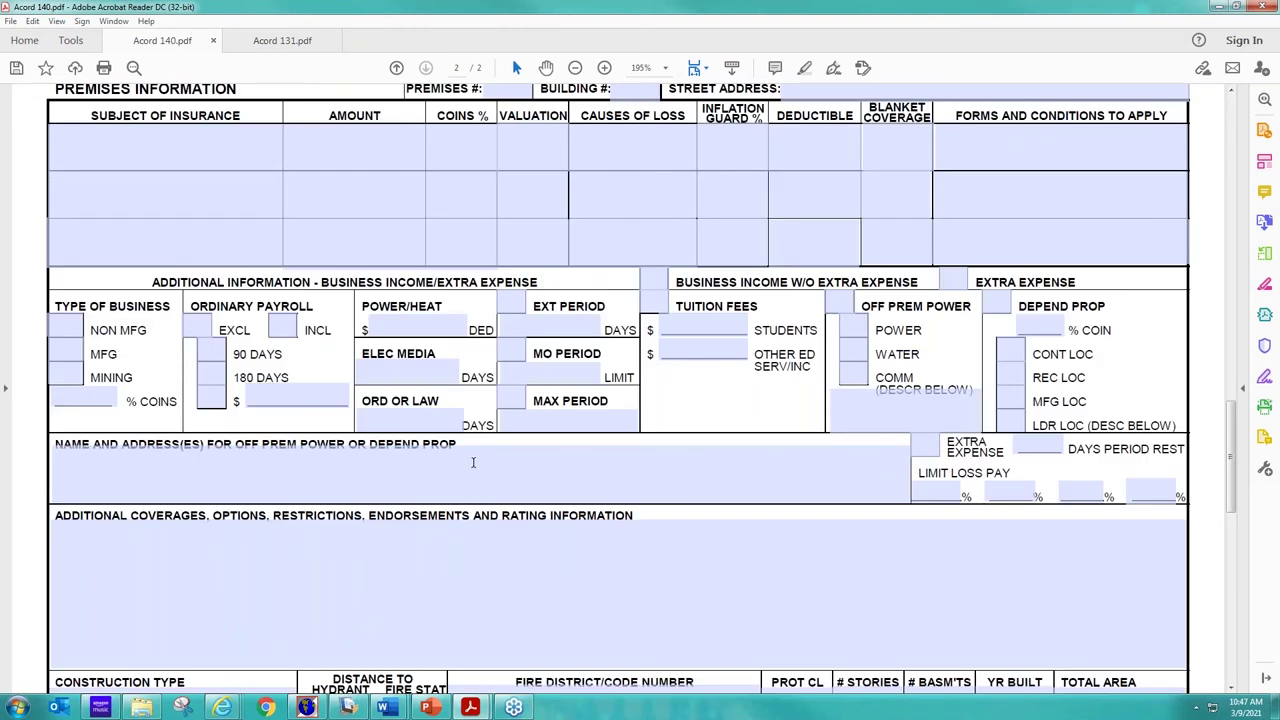
pyautogui.scroll(15, 473, 457)
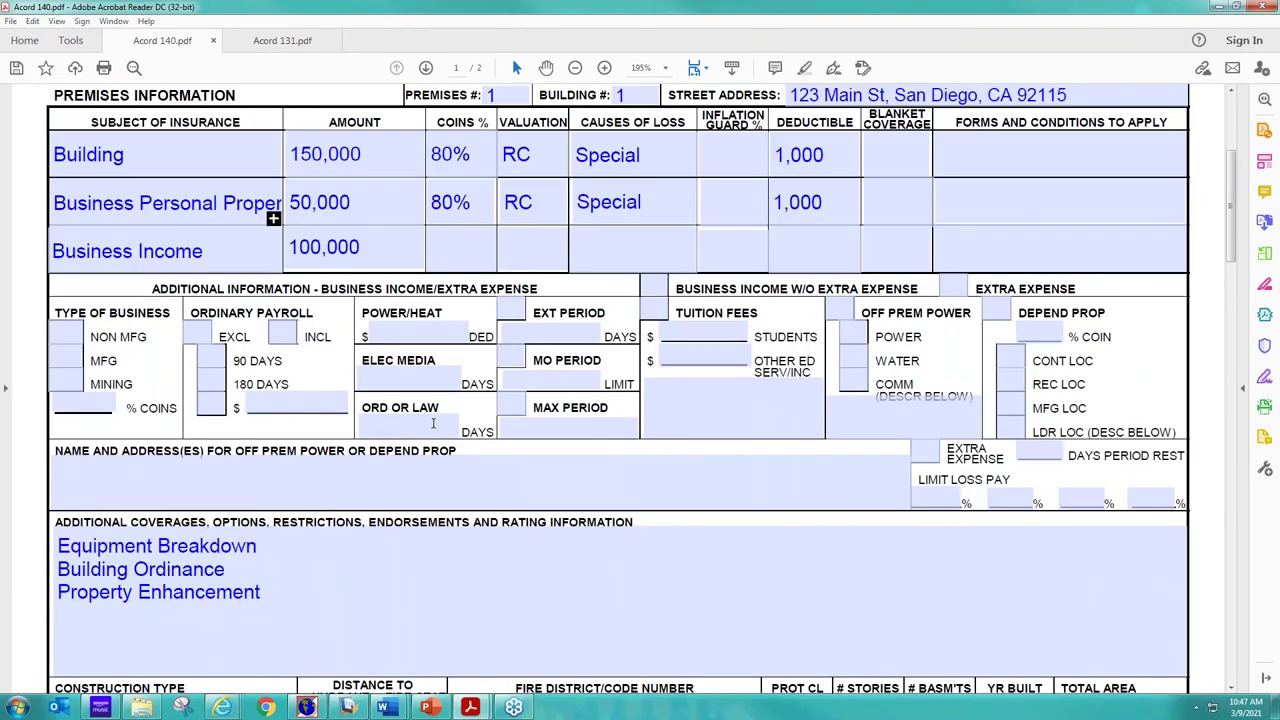
pyautogui.scroll(2, 433, 423)
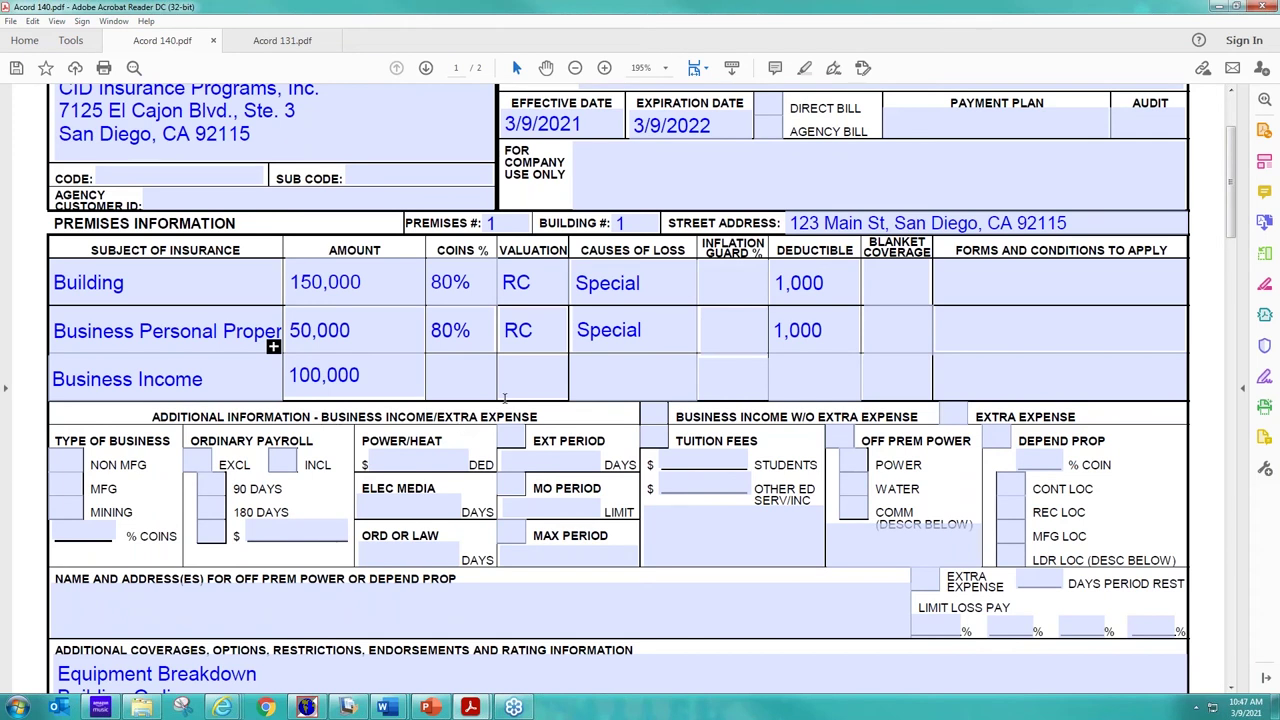
pyautogui.scroll(-6, 505, 398)
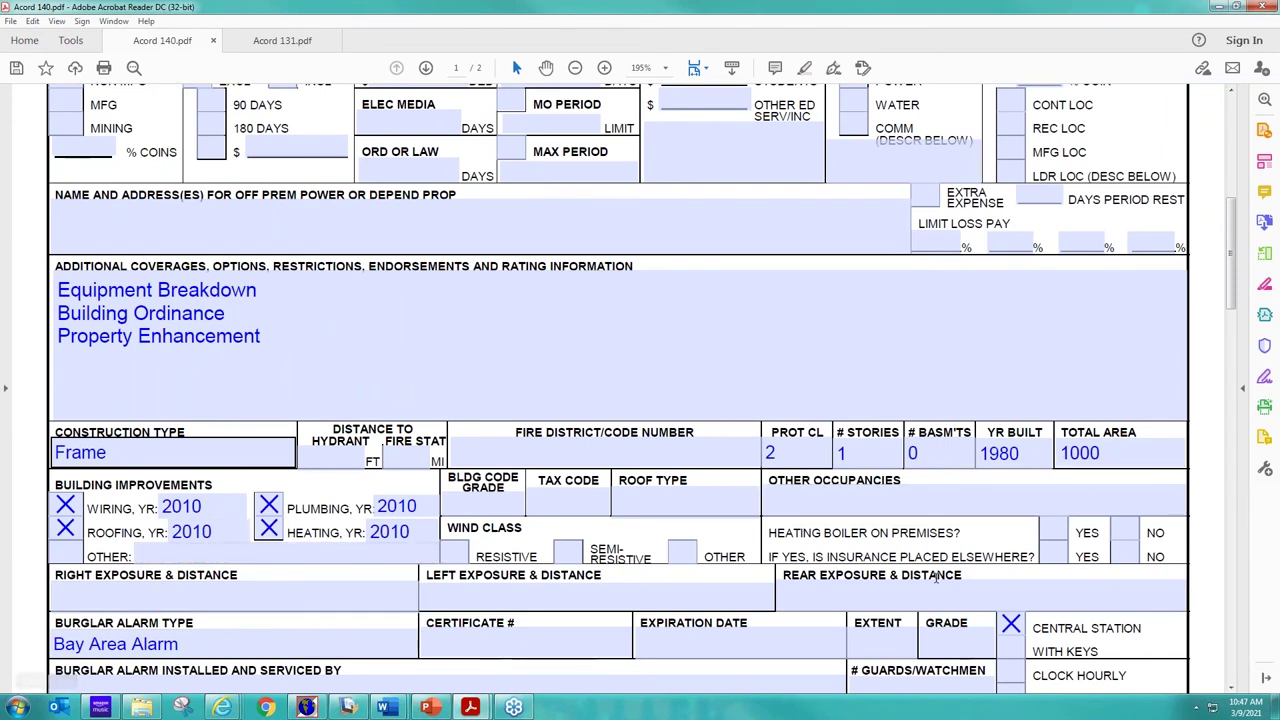
pyautogui.scroll(6, 273, 218)
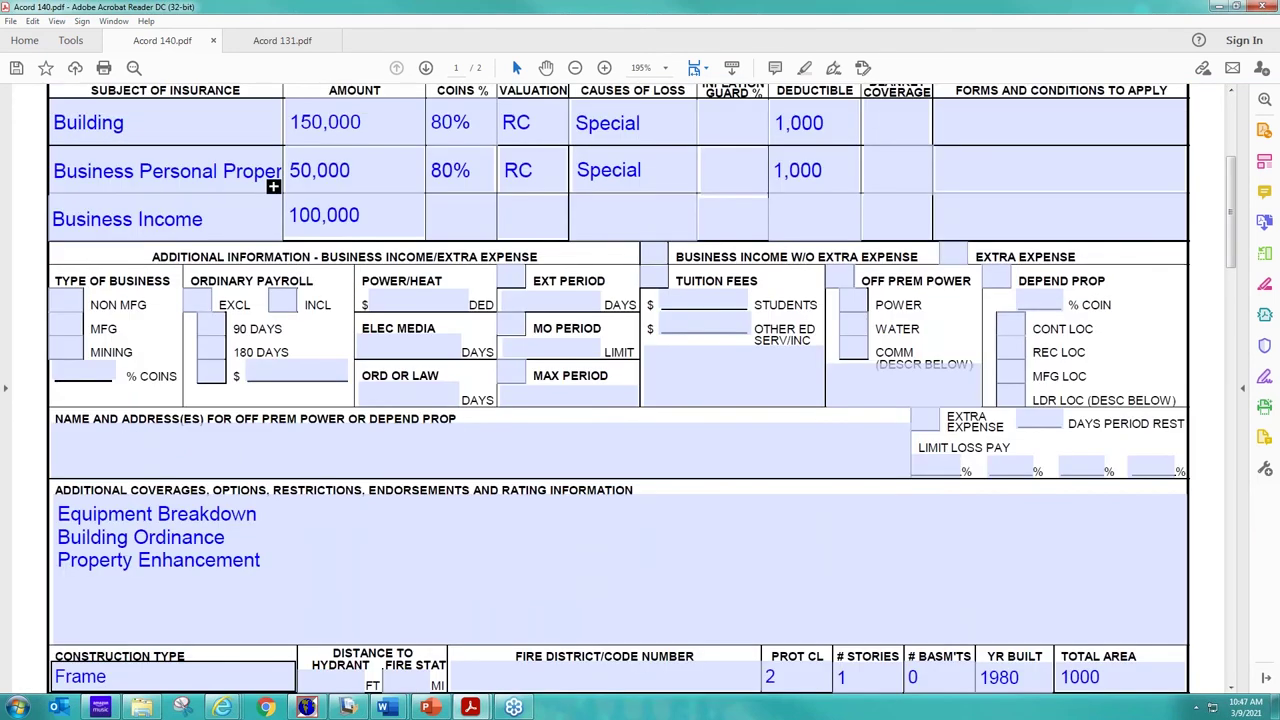
# - Take a brief look at the blank Acord 131 umbrella form and return to the Acord 140 form
pyautogui.scroll(5, 620, 390)
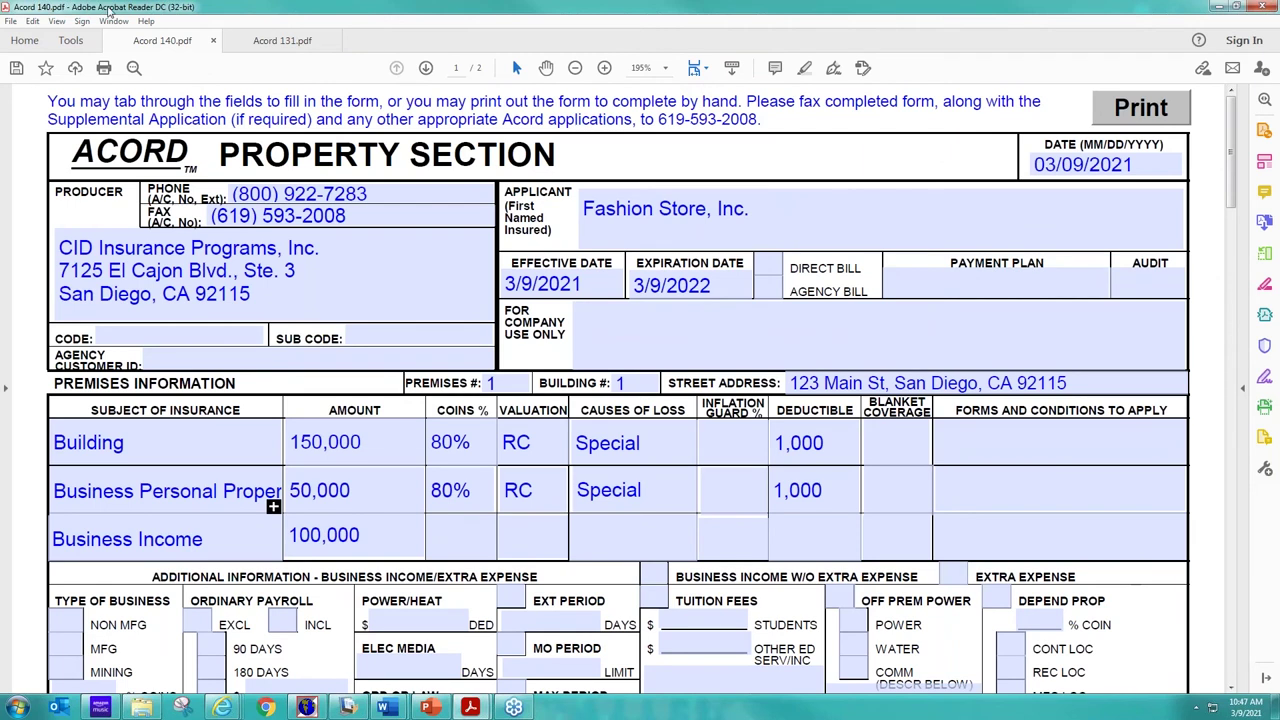
pyautogui.click(282, 42)
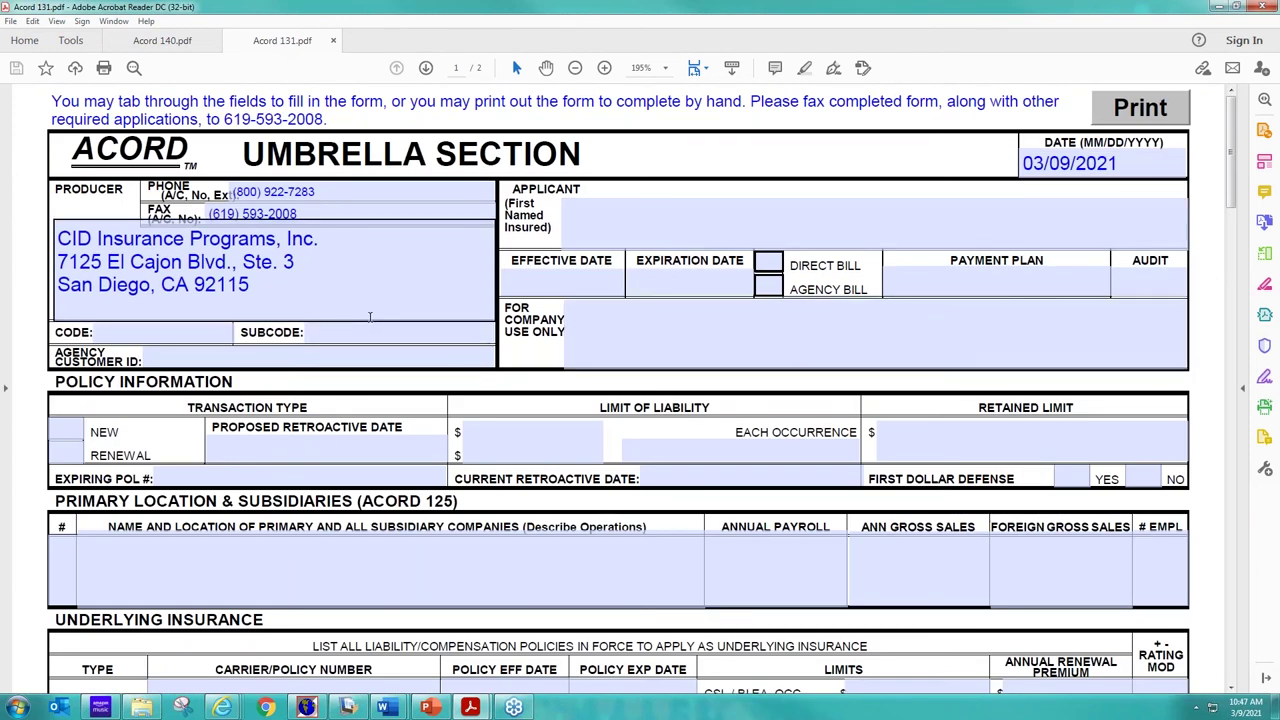
pyautogui.click(162, 41)
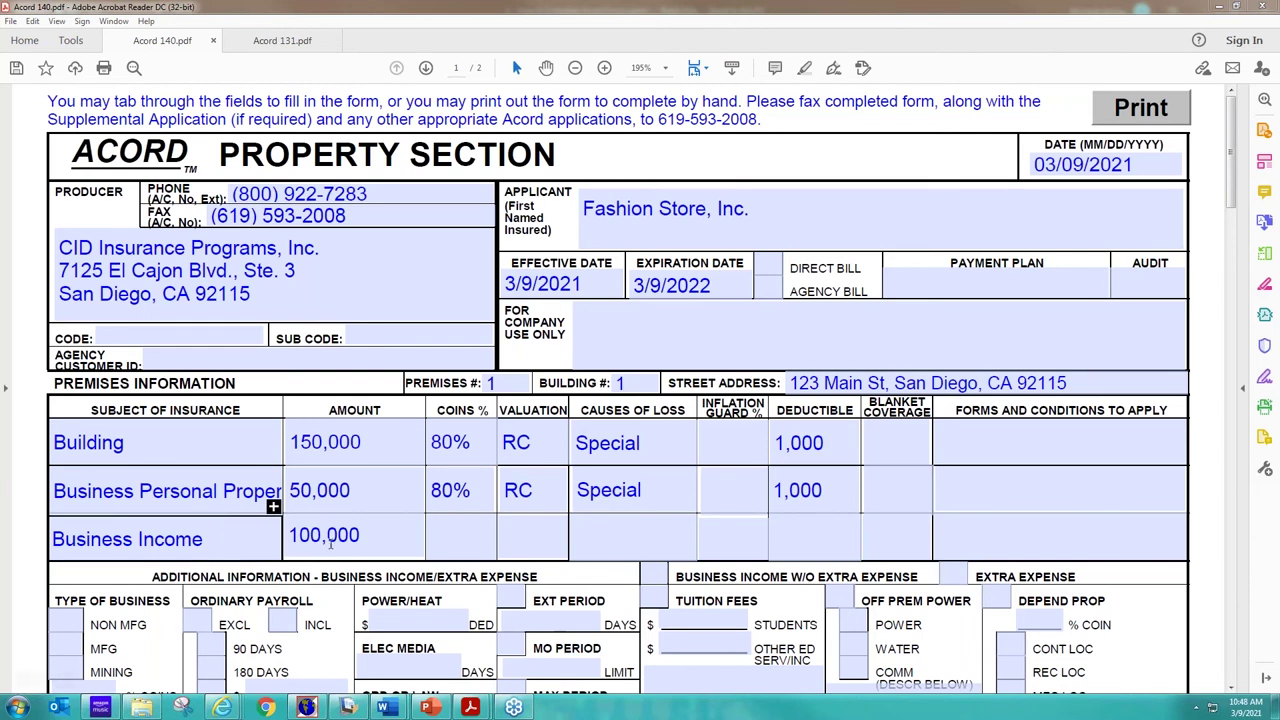
# - Review the Acord 140 coverage rows, building details, exposure fields and burglar alarm section once more
pyautogui.click(715, 540)
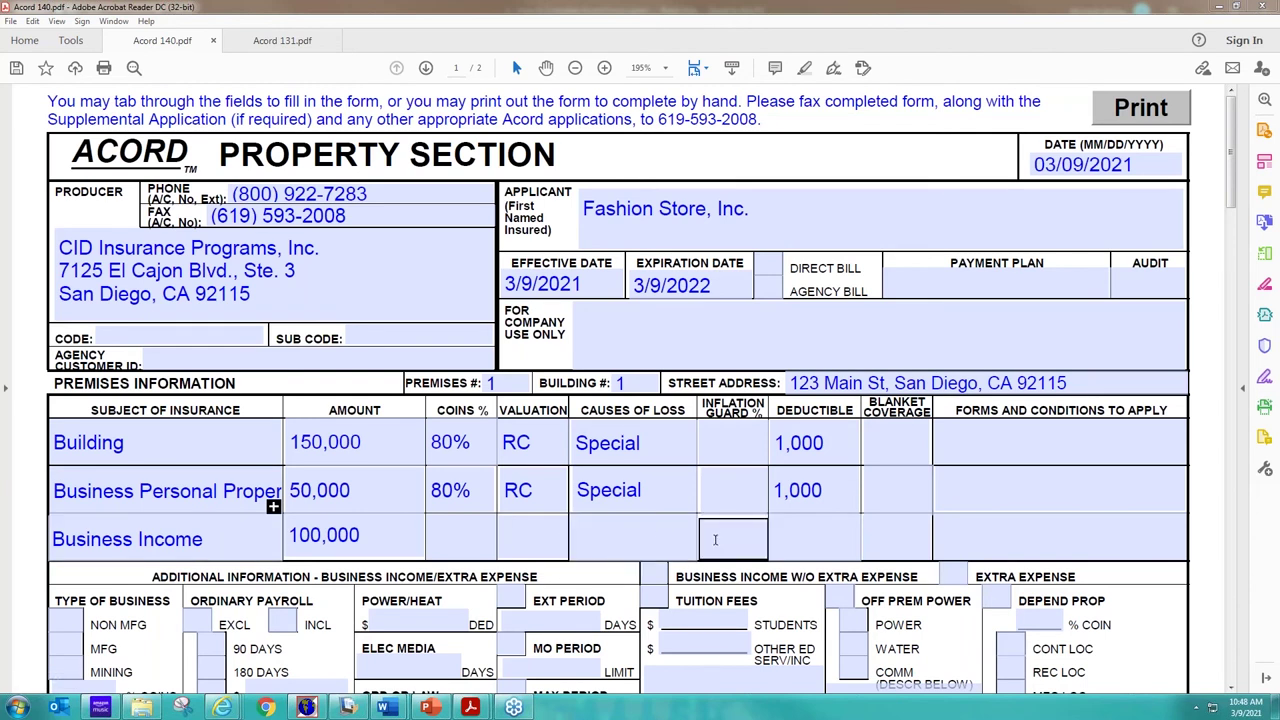
pyautogui.click(341, 444)
pyautogui.click(815, 503)
pyautogui.scroll(-10, 815, 503)
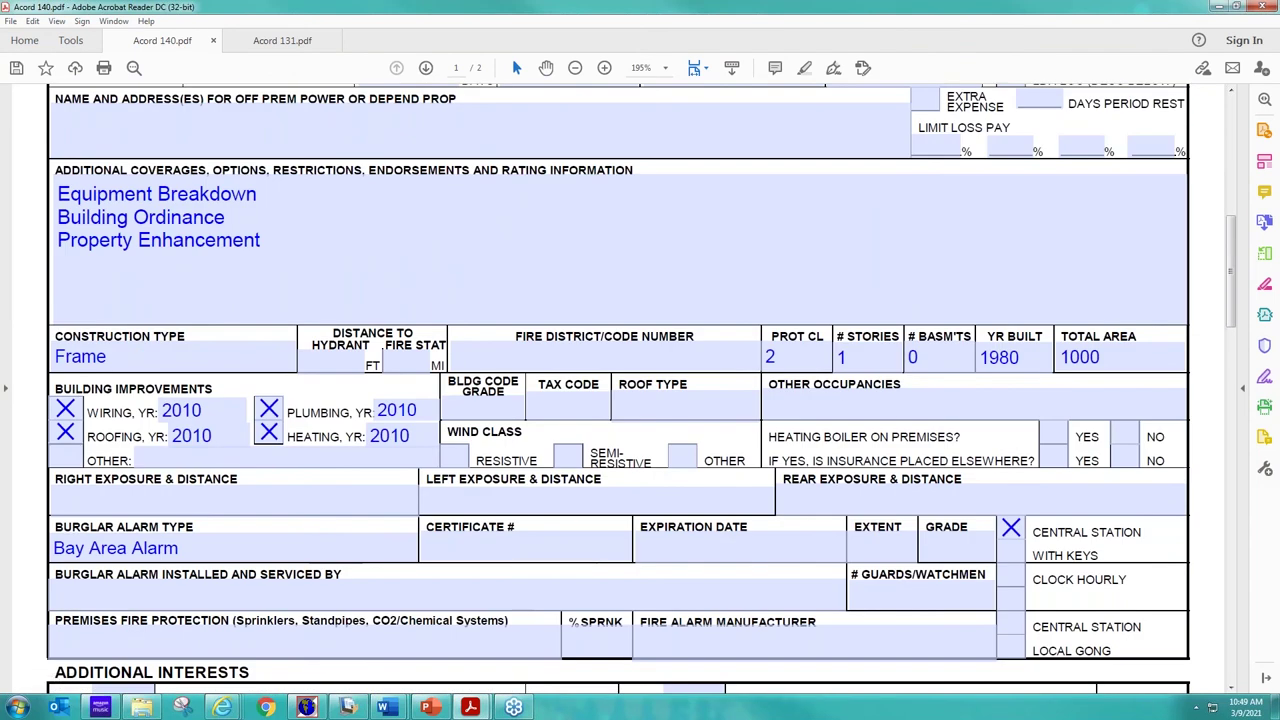
pyautogui.click(458, 510)
pyautogui.press('Tab')
pyautogui.press('Tab')
pyautogui.press('Tab')
pyautogui.press('Tab')
pyautogui.scroll(-1, 537, 443)
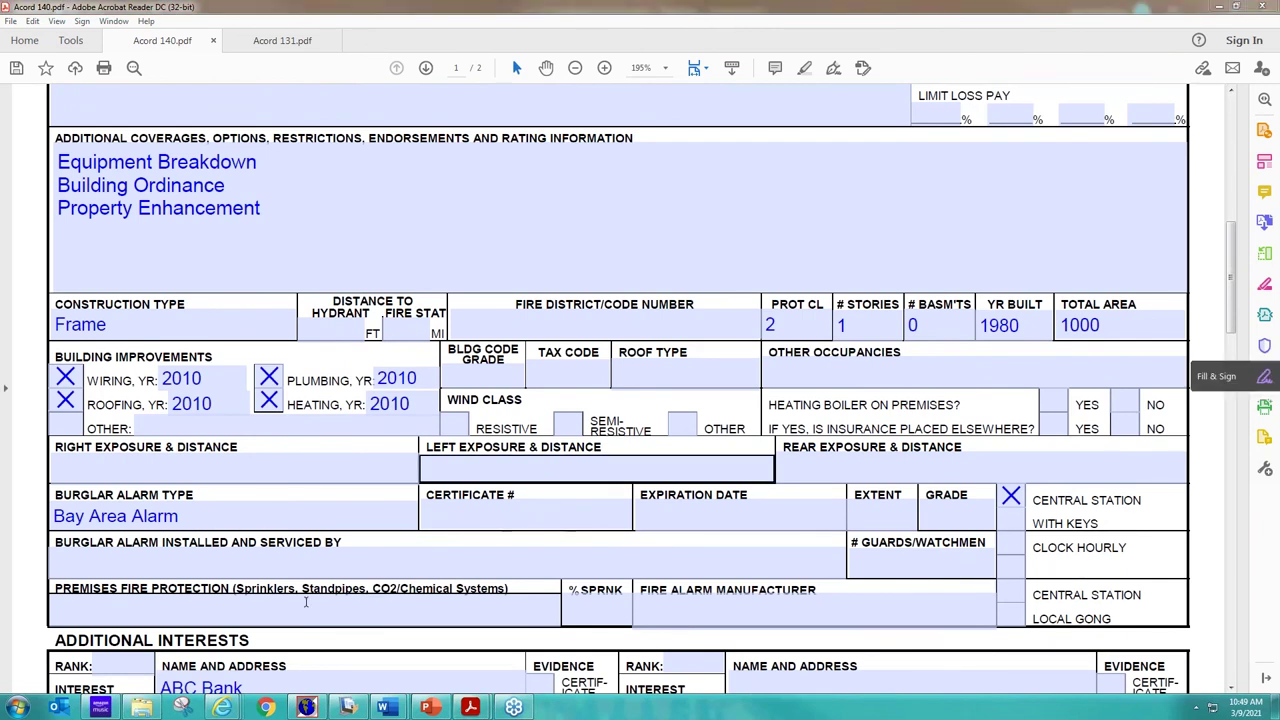
# - Switch to the Acord 131 umbrella form and enter "Fashion Store, Inc." as the applicant
pyautogui.moveTo(488, 706)
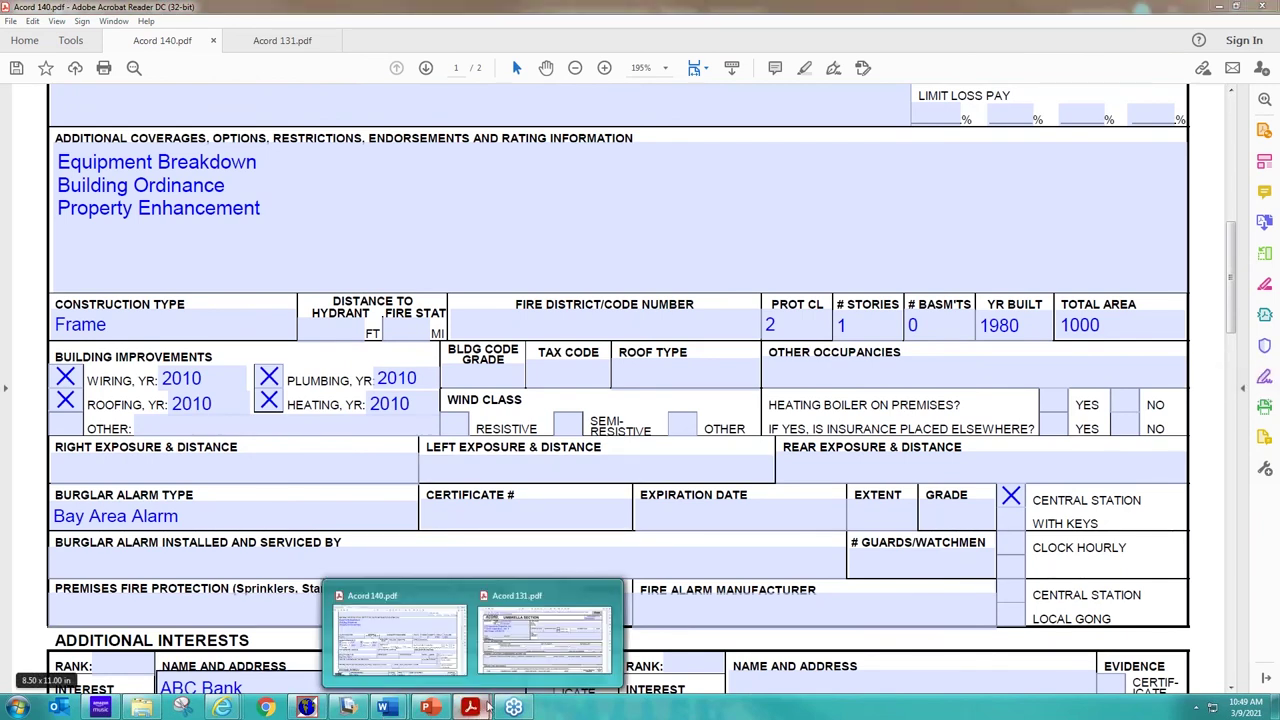
pyautogui.click(545, 638)
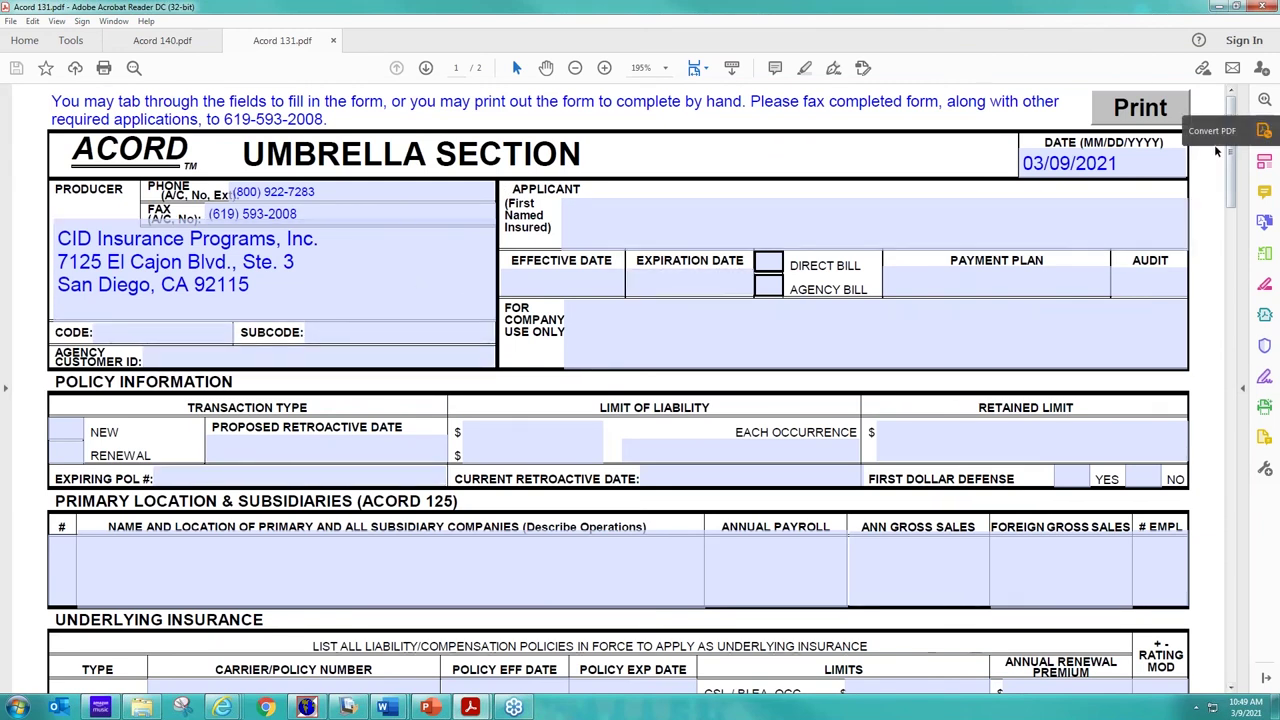
pyautogui.click(639, 239)
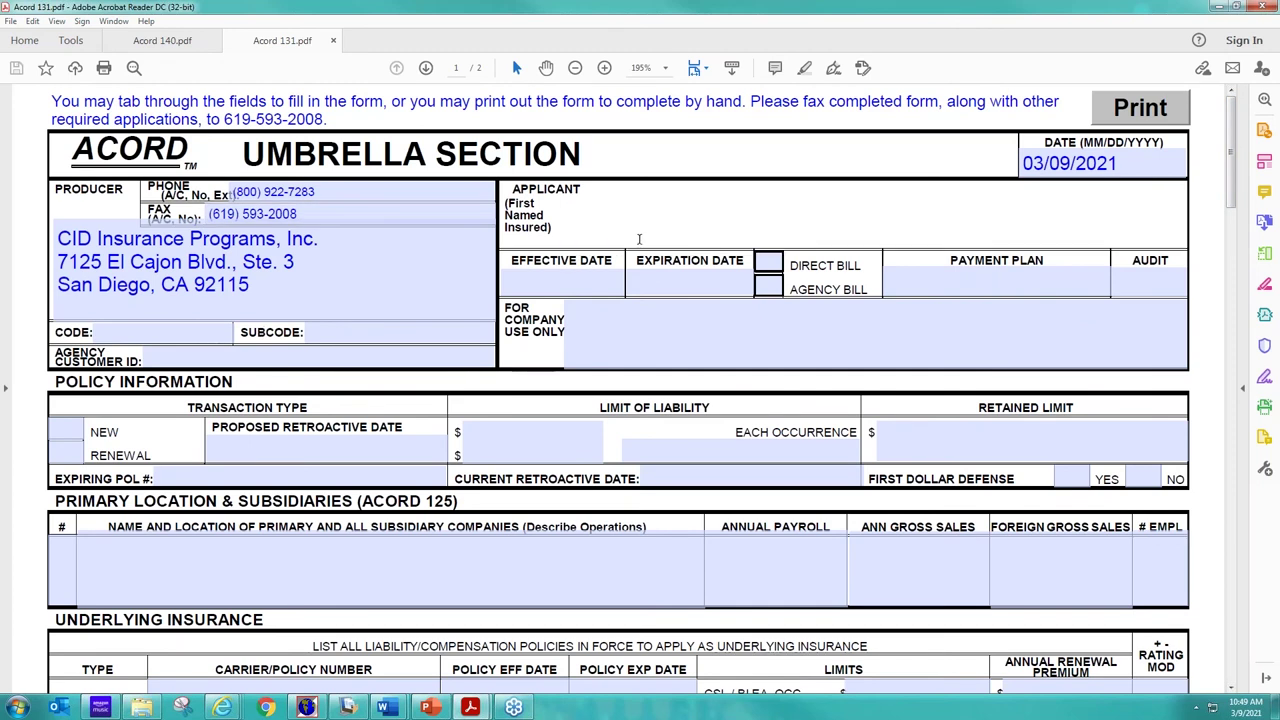
pyautogui.write('Fashin')
pyautogui.press('BackSpace')
pyautogui.press('BackSpace')
pyautogui.write('ion Stoe')
pyautogui.press('BackSpace')
pyautogui.write('re')
pyautogui.press('BackSpace')
pyautogui.write('e, Inc.')
# - Enter 3/9/2021 as the umbrella policy's effective date and 3/9/20211 as its expiration date
pyautogui.press('Tab')
pyautogui.write('3/9/2021')
pyautogui.press('Tab')
pyautogui.write('3/9/')
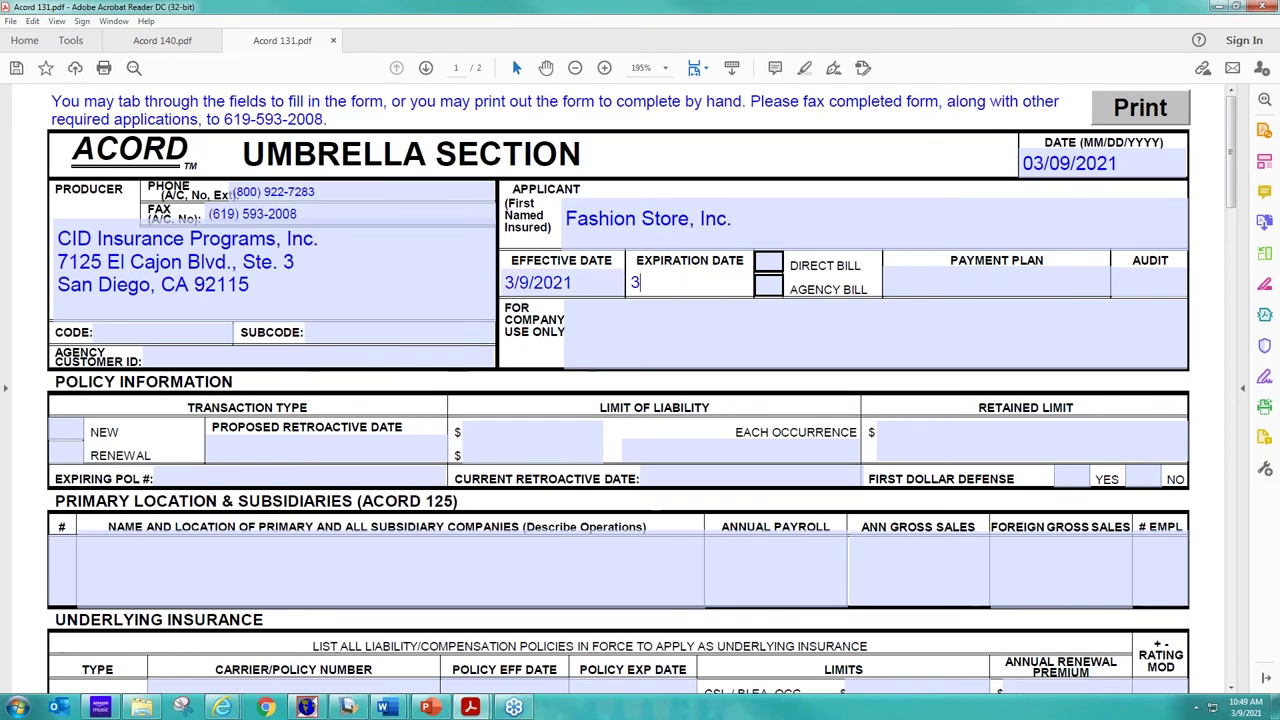
pyautogui.write('20211')
# - Mark the transaction type as New and enter 2,000,000 on both limit of liability lines
pyautogui.scroll(-1, 120, 473)
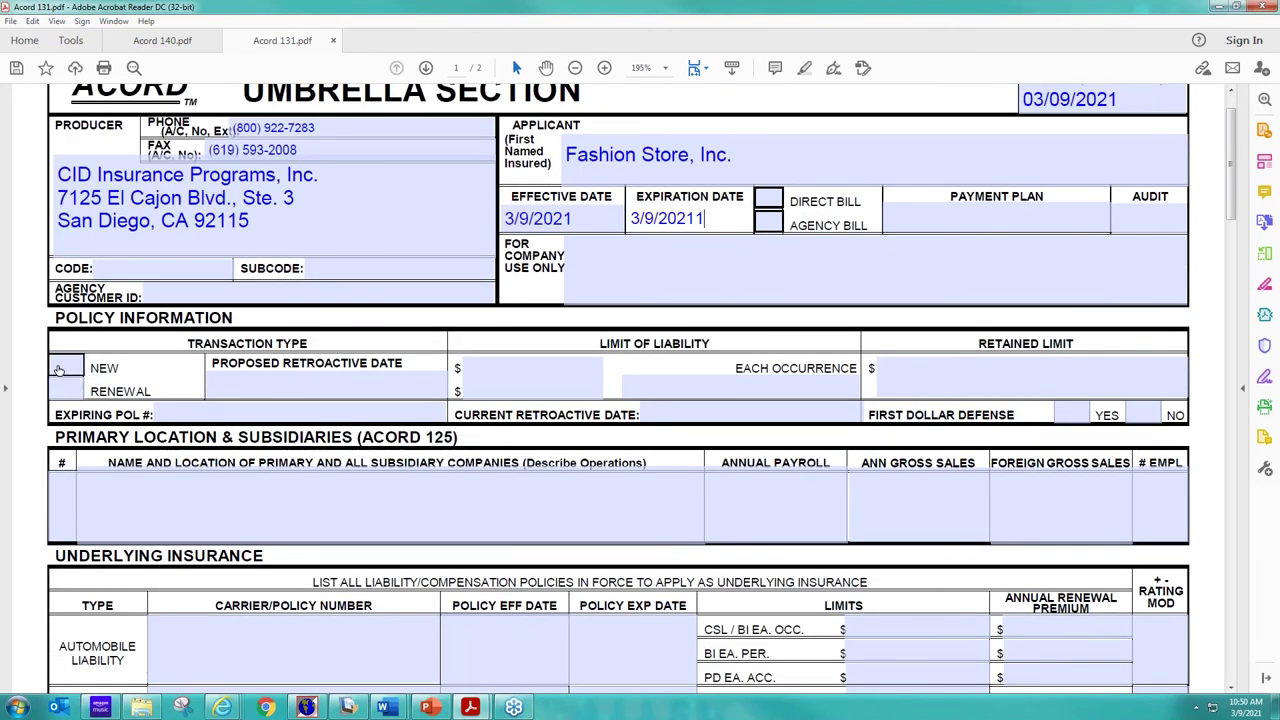
pyautogui.click(60, 368)
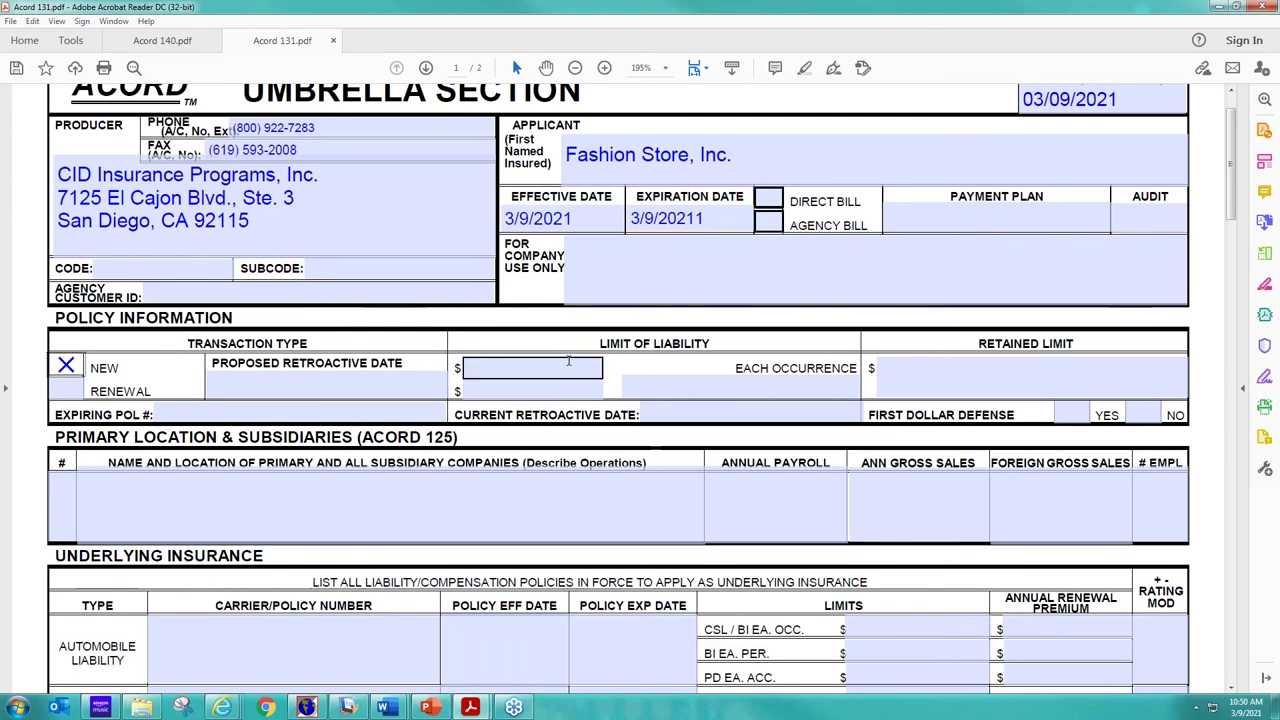
pyautogui.click(527, 367)
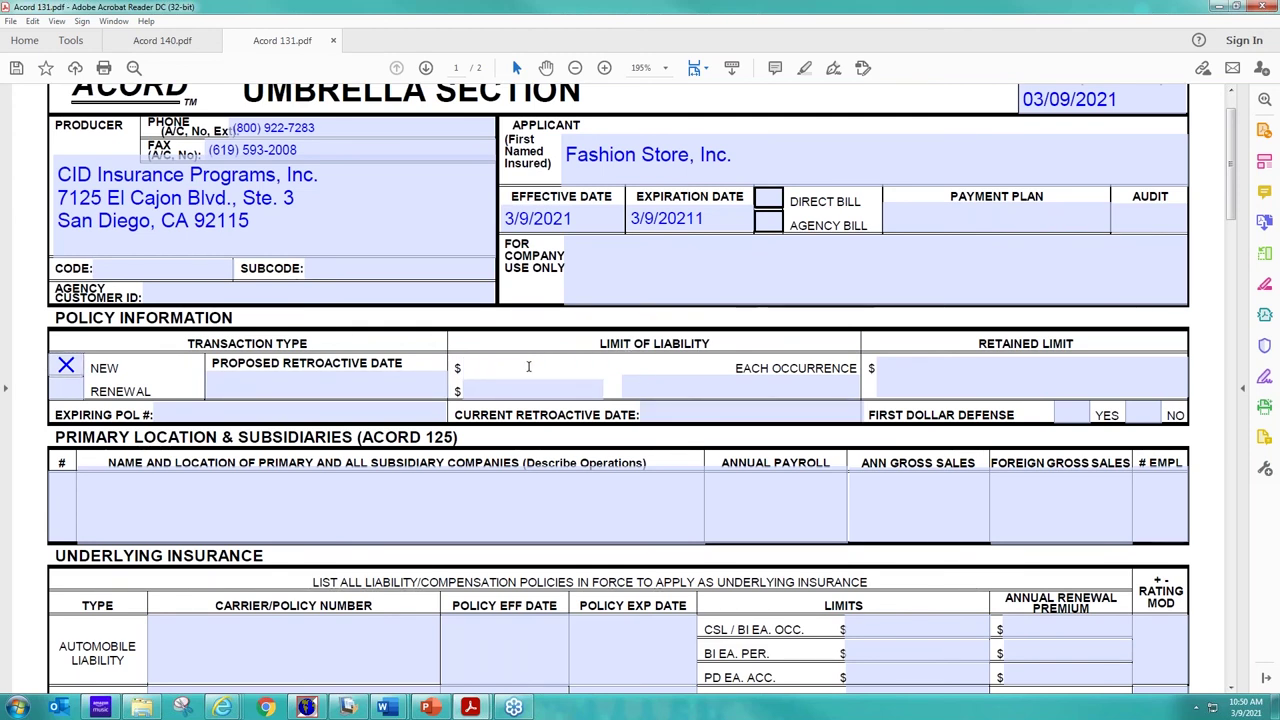
pyautogui.write('5')
pyautogui.press('BackSpace')
pyautogui.write('2,000,000')
pyautogui.click(522, 388)
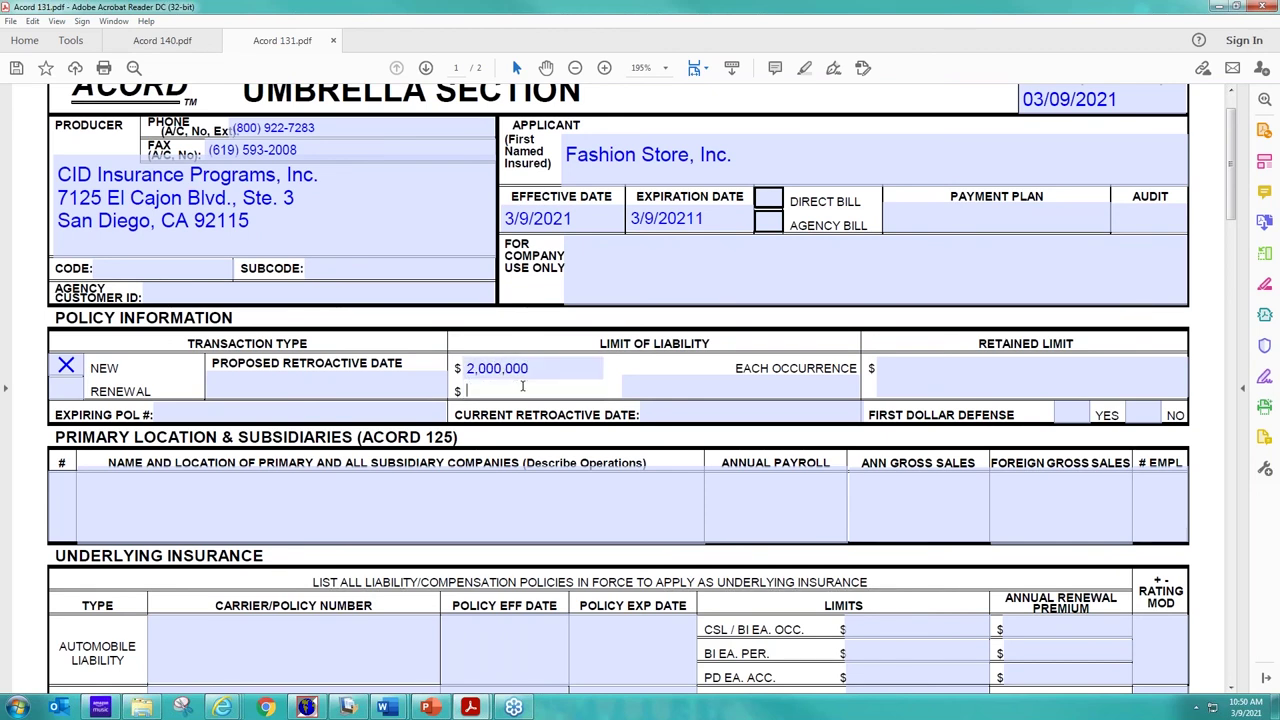
pyautogui.write('2,000,000')
pyautogui.click(592, 372)
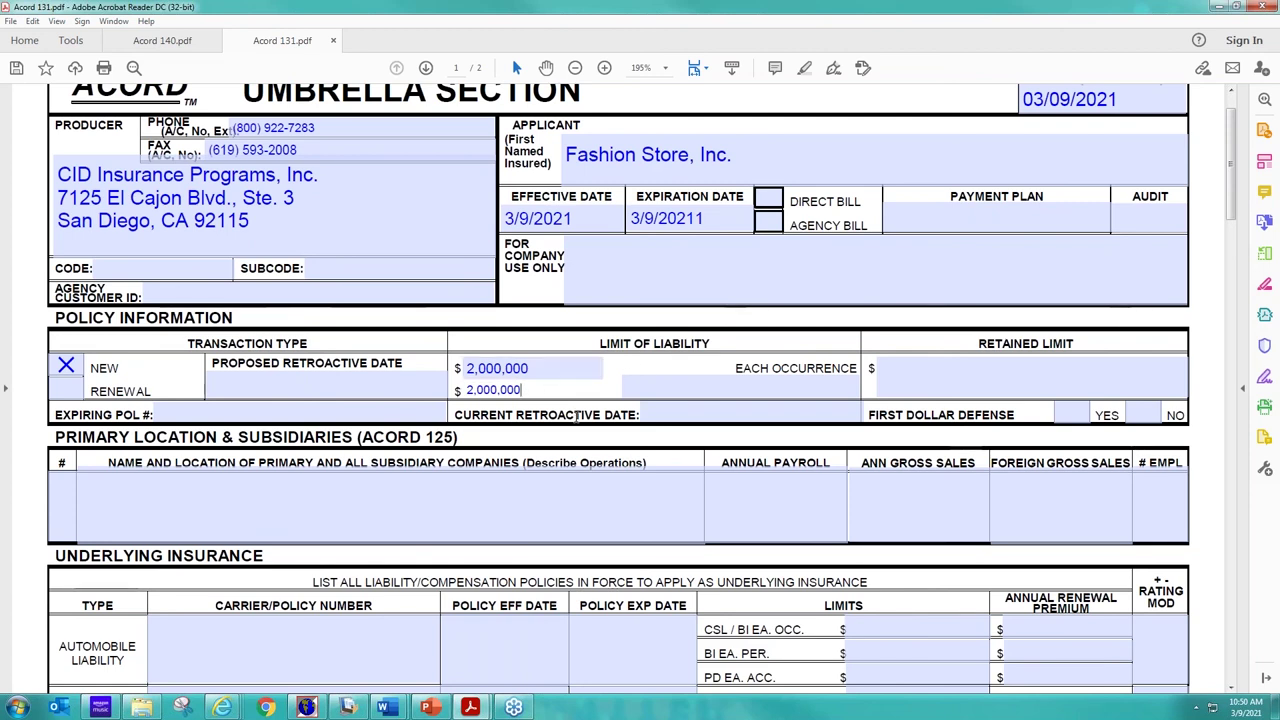
pyautogui.click(747, 414)
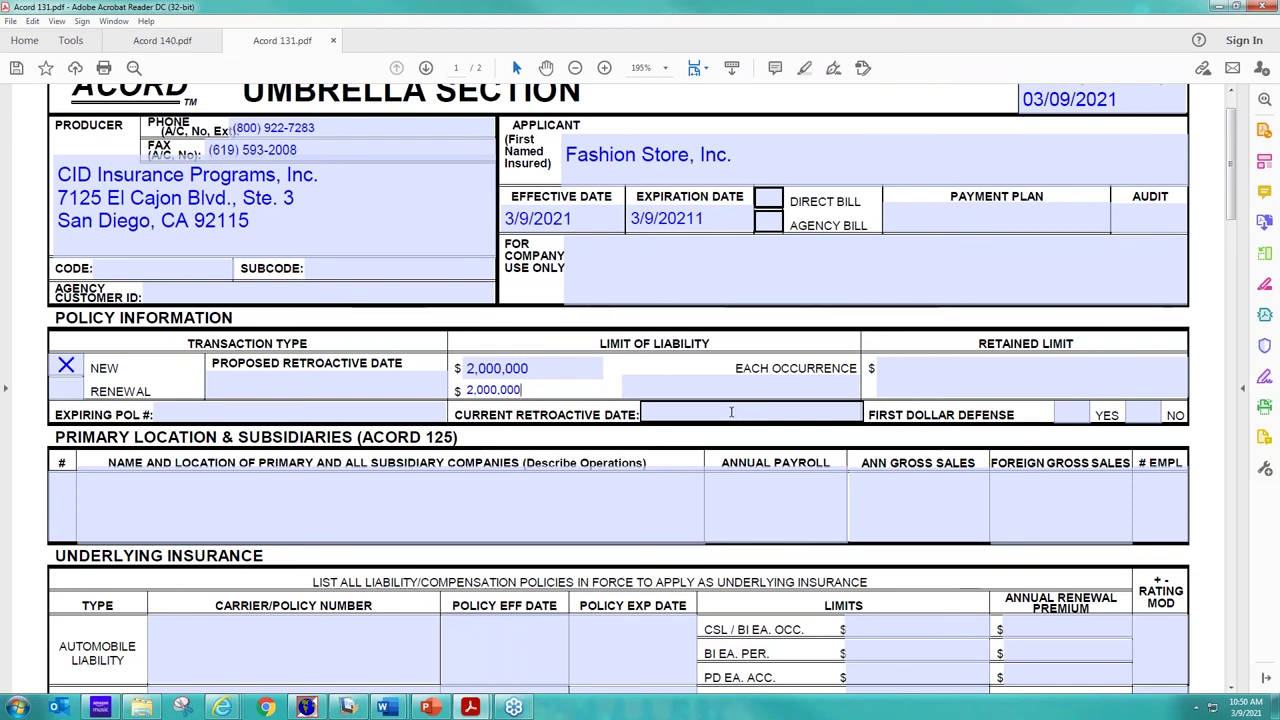
pyautogui.click(655, 432)
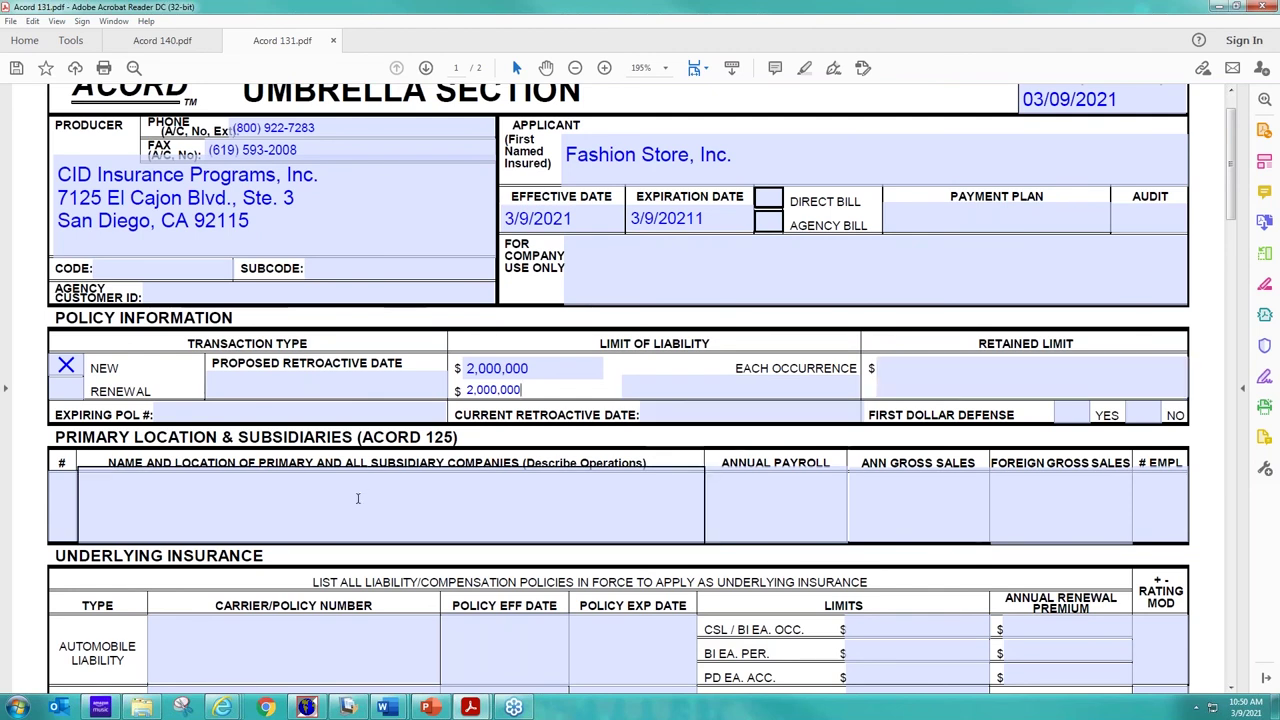
# - Enter location number 1 with its street address, city, state and ZIP code under Primary Location & Subsidiaries
pyautogui.click(59, 514)
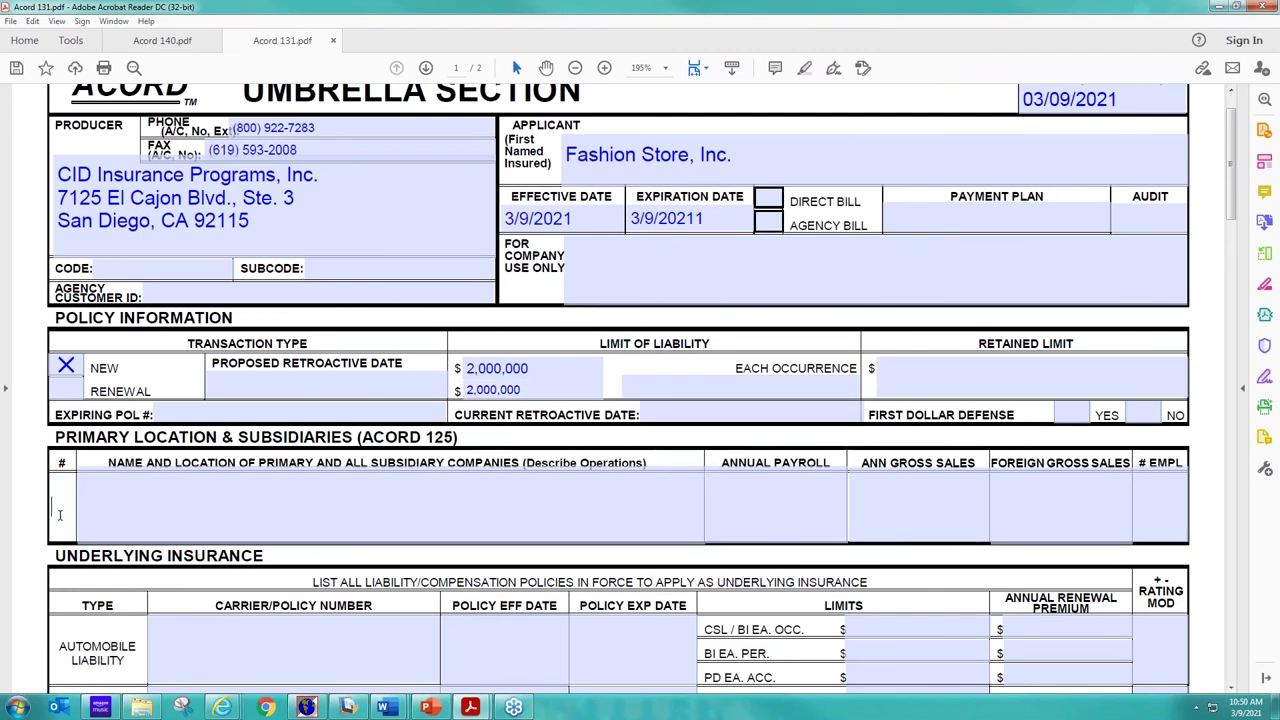
pyautogui.write('1')
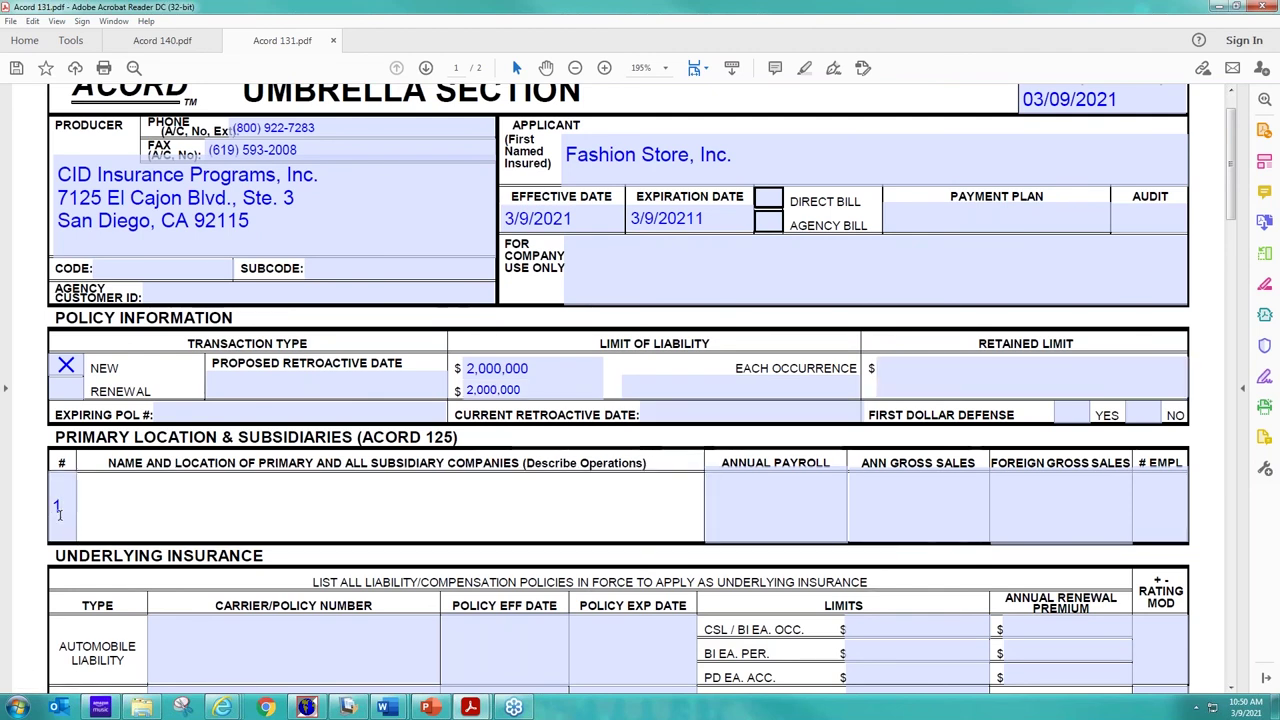
pyautogui.write('123 Mia')
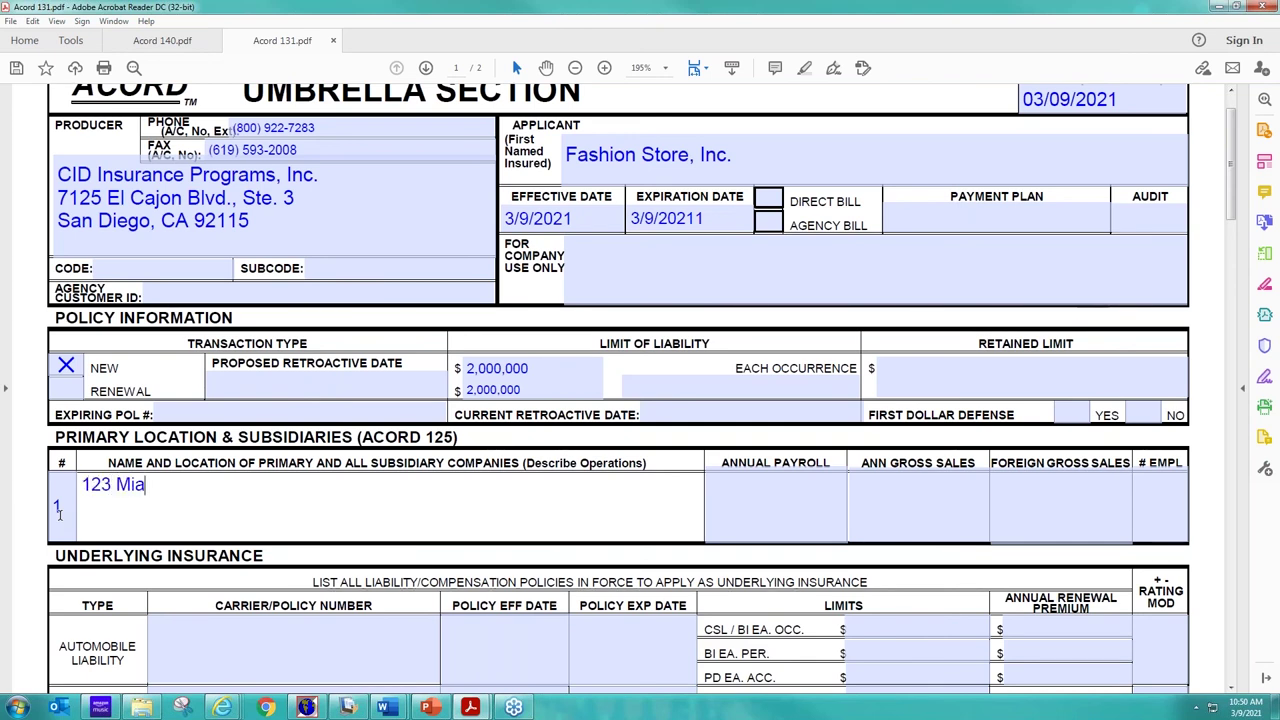
pyautogui.press('BackSpace')
pyautogui.press('BackSpace')
pyautogui.write('ain St')
pyautogui.press('Return')
pyautogui.write('San D')
pyautogui.write('eigo,')
pyautogui.press('BackSpace')
pyautogui.press('BackSpace')
pyautogui.press('BackSpace')
pyautogui.press('BackSpace')
pyautogui.press('BackSpace')
pyautogui.write('iegf')
pyautogui.write('o, CA 92115')
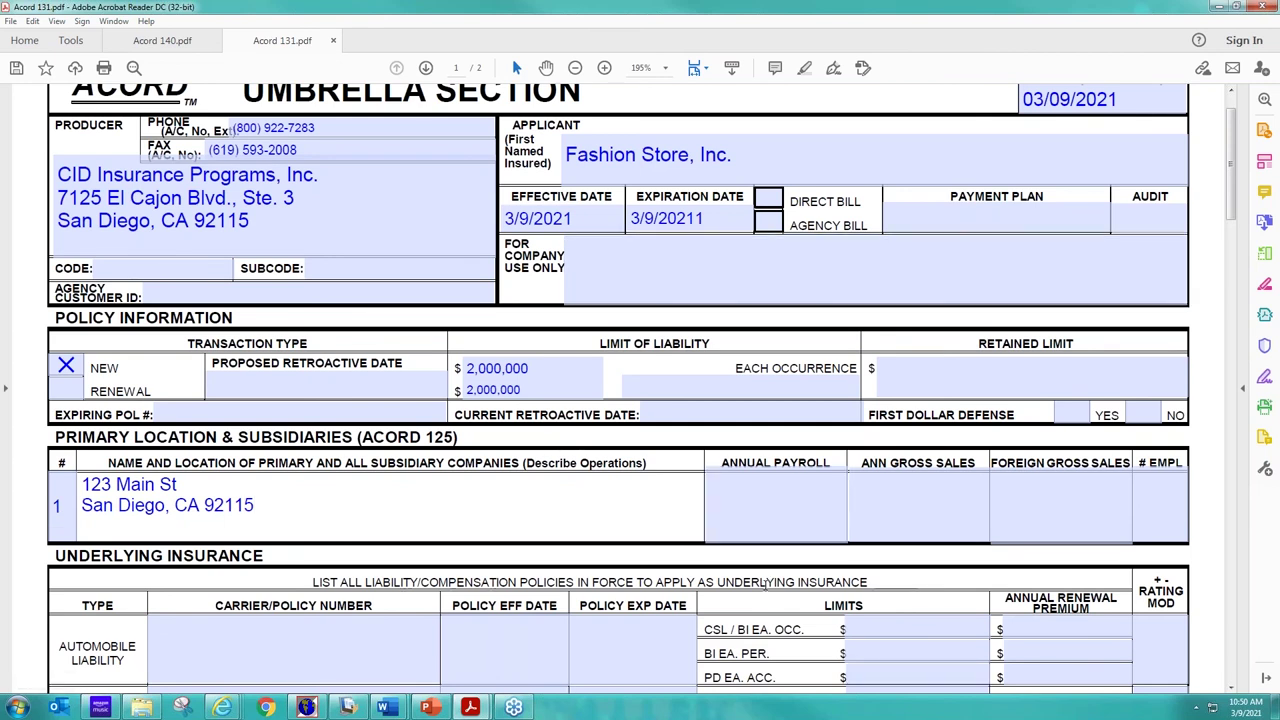
# - Enter an annual payroll of 40,000 and annual gross sales of 200,000 for location 1
pyautogui.click(762, 507)
pyautogui.write('40,000')
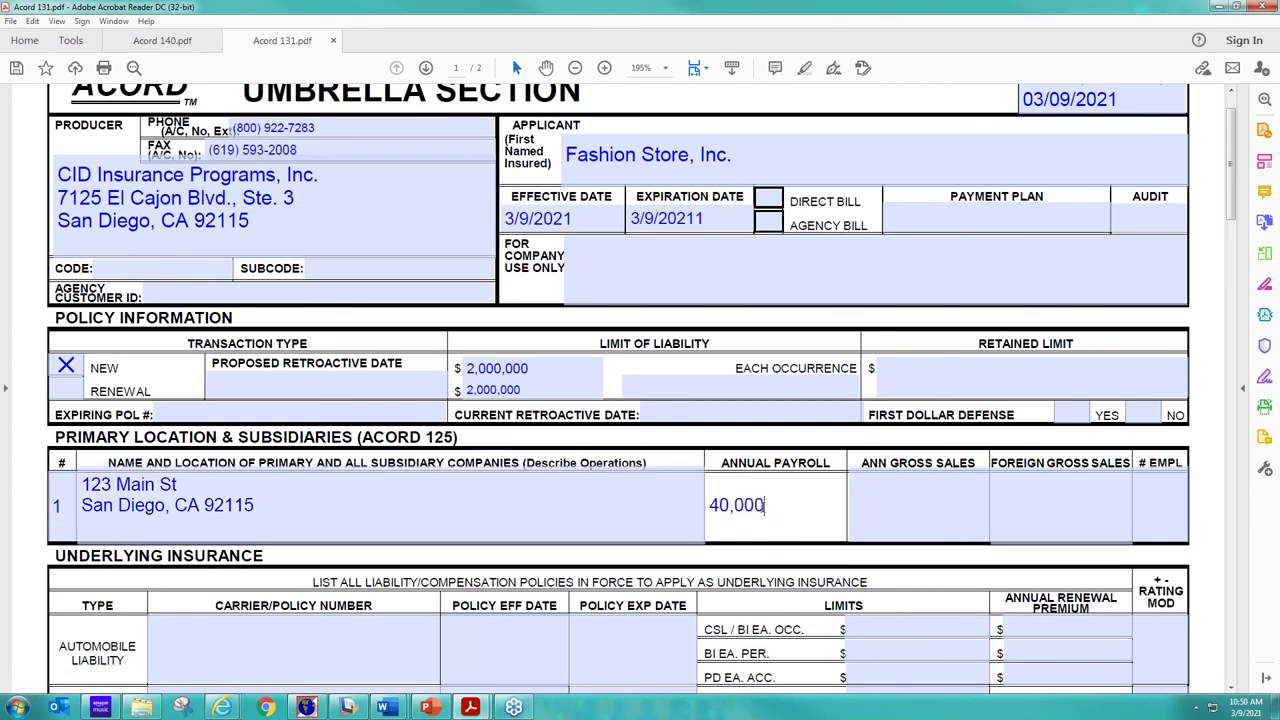
pyautogui.press('Tab')
pyautogui.write('200,000')
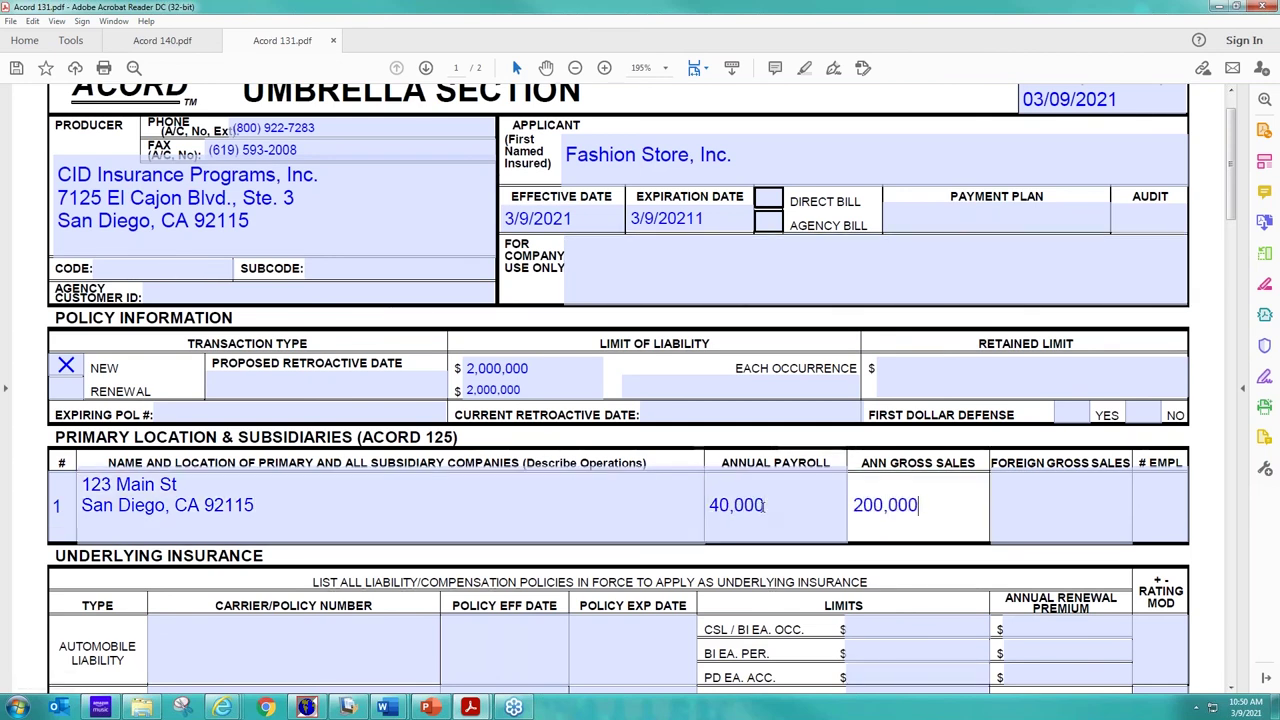
pyautogui.press('Tab')
pyautogui.scroll(-1, 1100, 450)
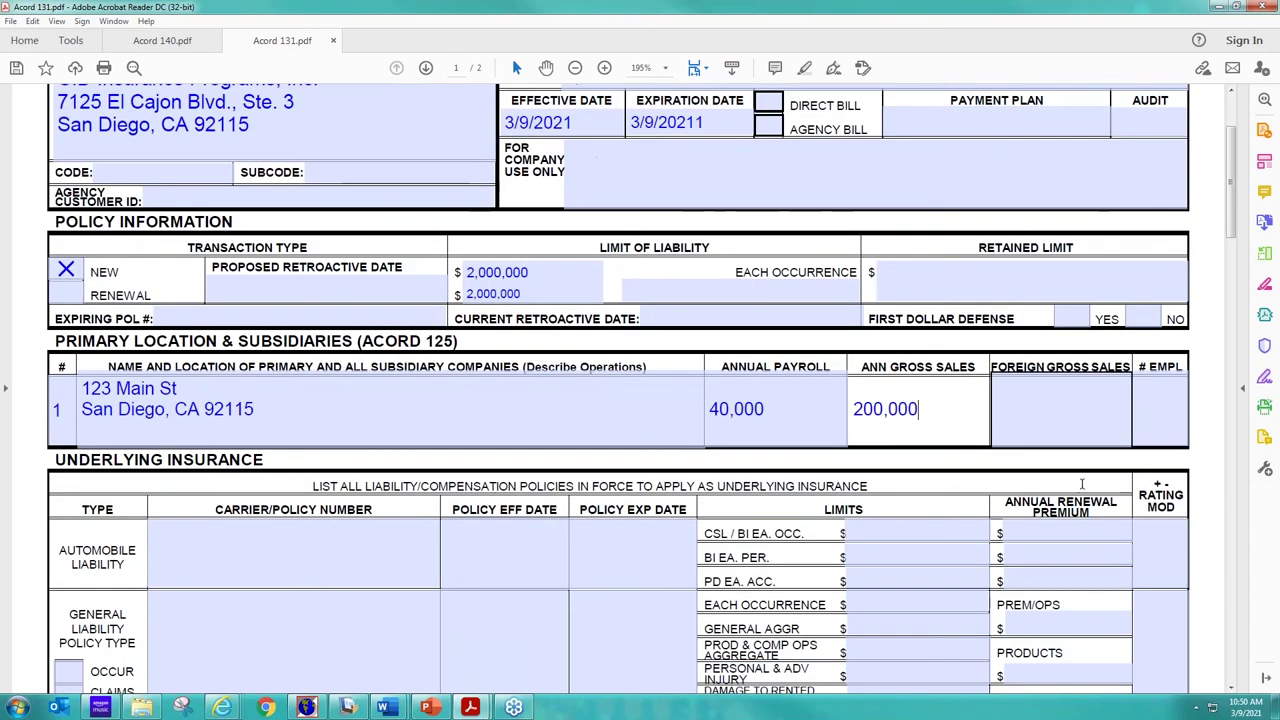
pyautogui.click(1160, 409)
pyautogui.scroll(-1, 1160, 409)
pyautogui.hotkey('shift', 'Tab')
pyautogui.hotkey('shift', 'Tab')
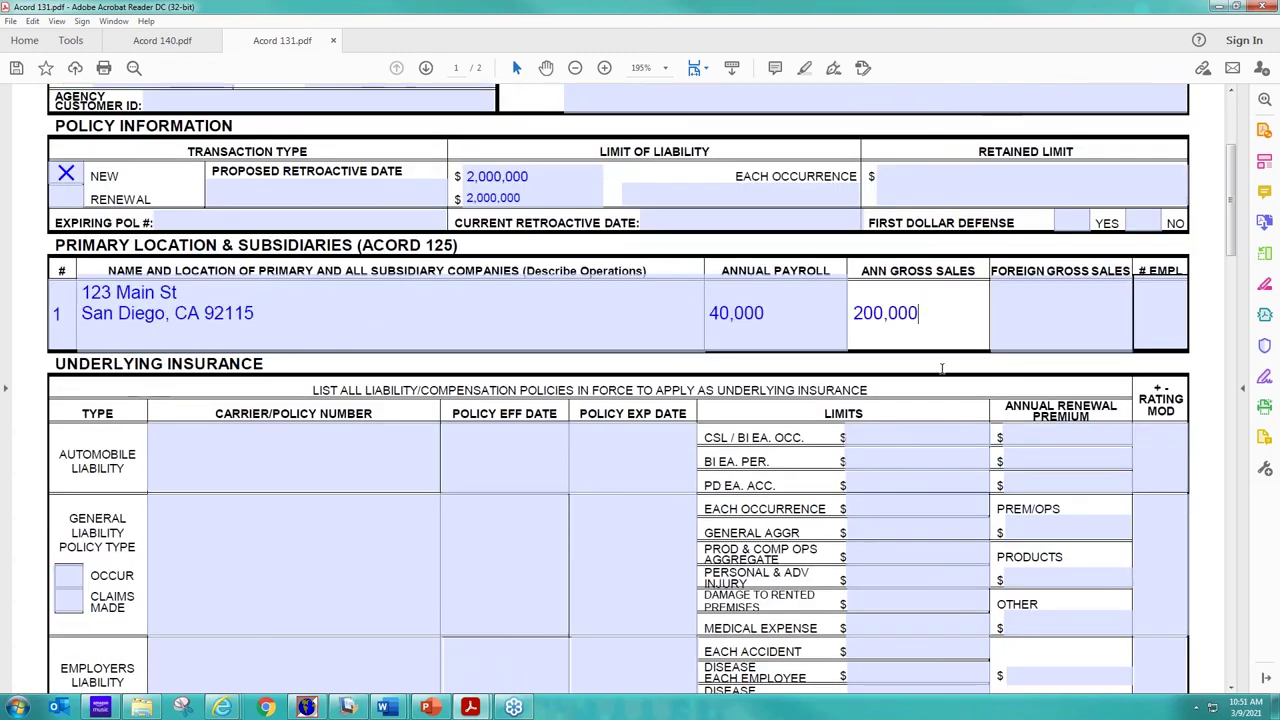
# - In the underlying general liability row, mark the policy type as Occur and enter "Farmera" as the carrier
pyautogui.click(257, 440)
pyautogui.scroll(-1, 441, 310)
pyautogui.press('Tab')
pyautogui.press('Tab')
pyautogui.press('Tab')
pyautogui.press('Tab')
pyautogui.press('Tab')
pyautogui.press('Tab')
pyautogui.press('Tab')
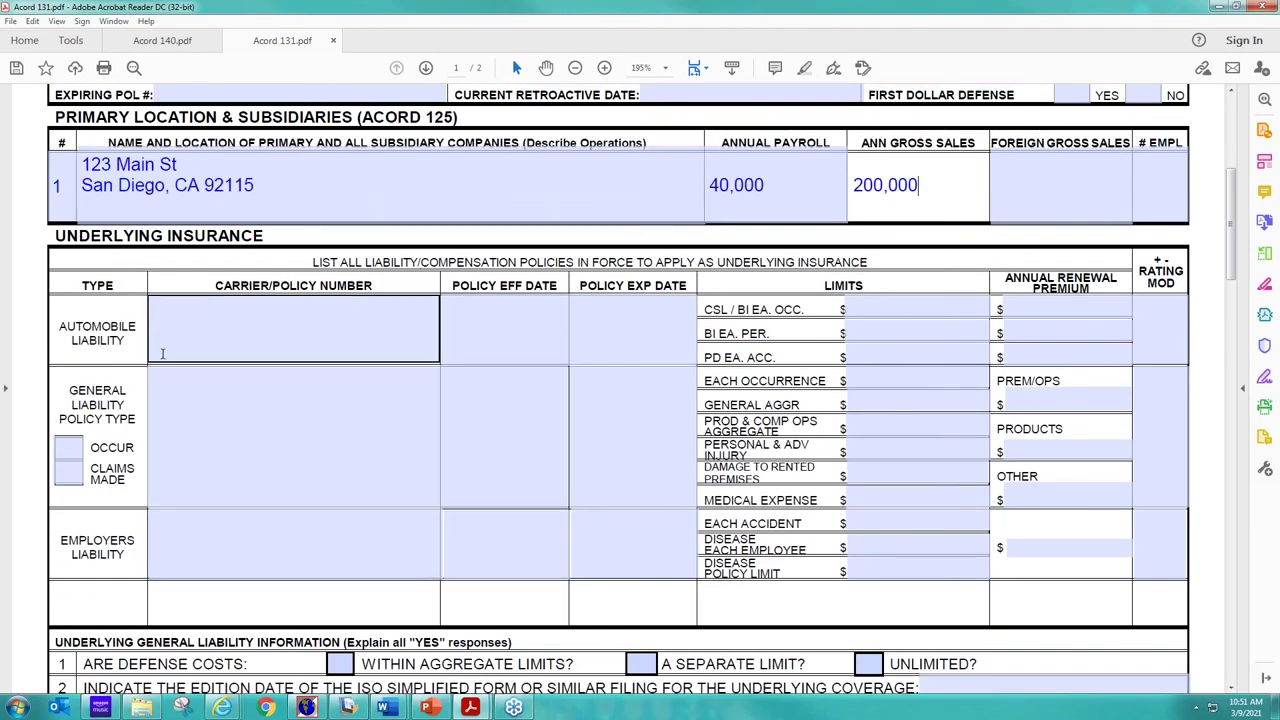
pyautogui.click(80, 452)
pyautogui.click(289, 436)
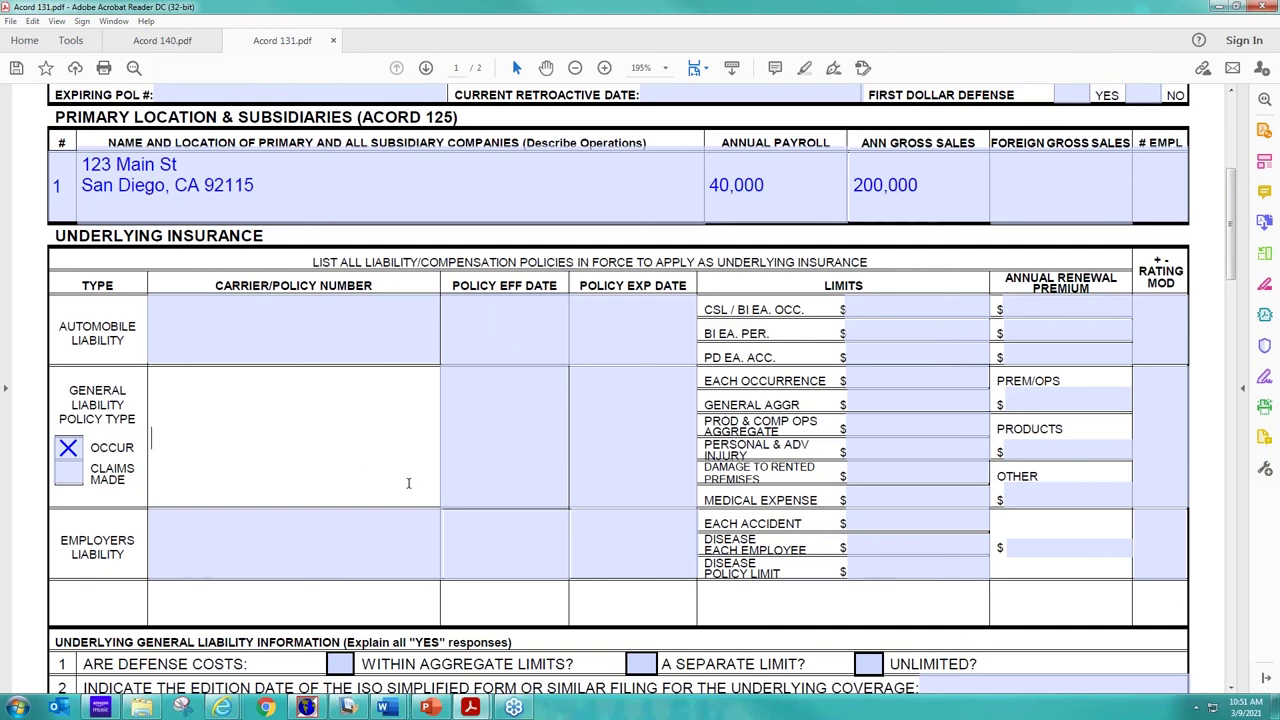
pyautogui.write('Fam')
pyautogui.press('BackSpace')
pyautogui.write('rmer')
pyautogui.press('Tab')
pyautogui.click(369, 440)
pyautogui.write('a')
# - Set the general liability policy's effective date to 3/9/2021 and its expiration date to 3/9/2022
pyautogui.click(503, 434)
pyautogui.write('3/9')
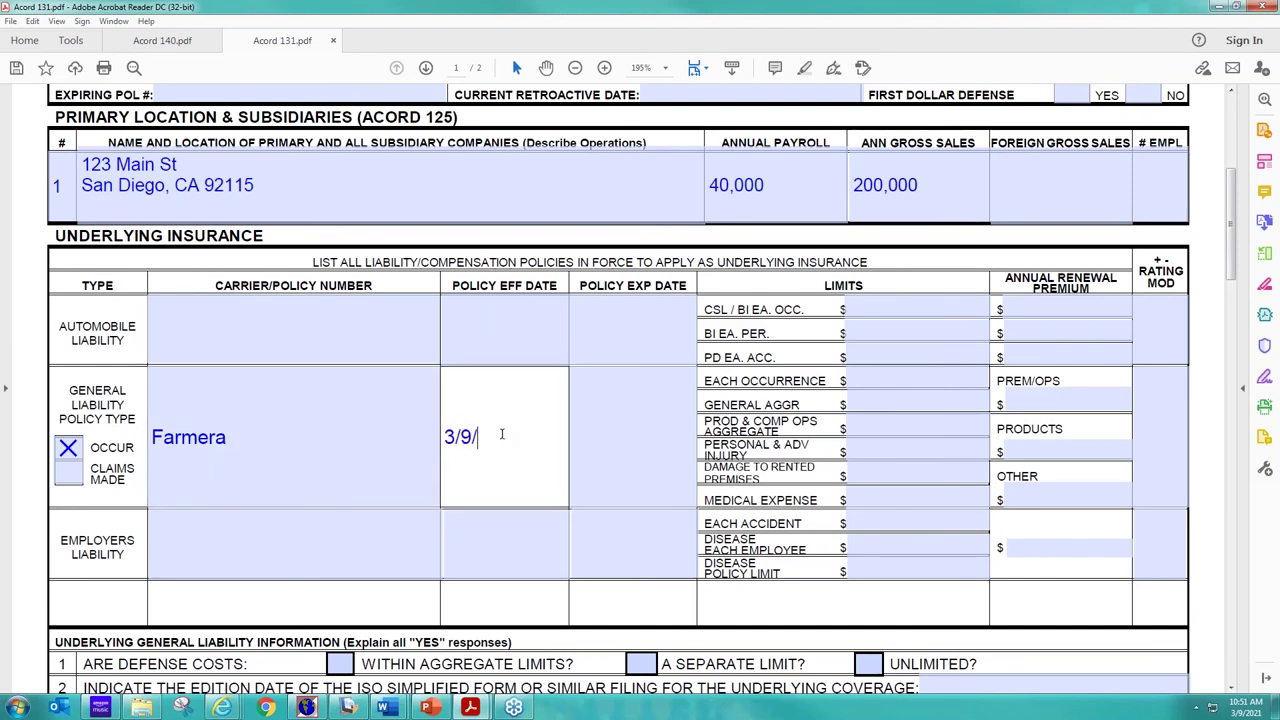
pyautogui.write('/2021')
pyautogui.click(623, 426)
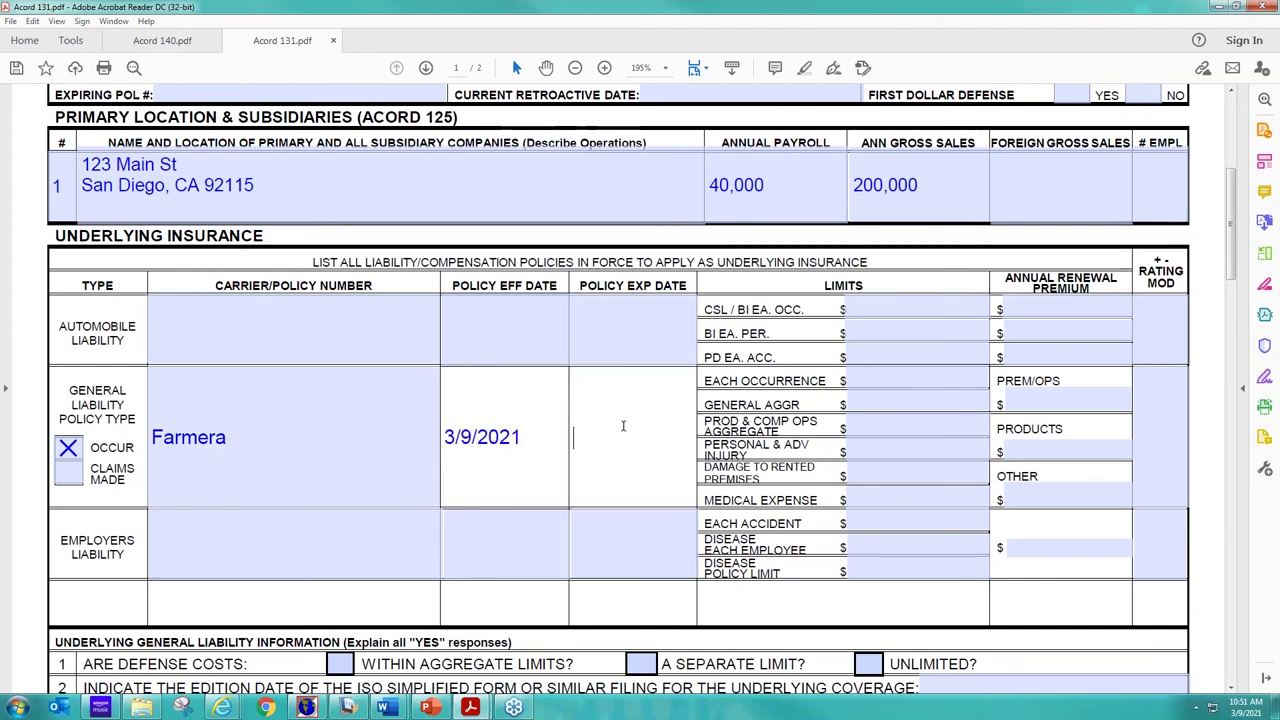
pyautogui.write('3/2')
pyautogui.press('BackSpace')
pyautogui.write('9/210')
pyautogui.press('BackSpace')
pyautogui.press('BackSpace')
pyautogui.write('022')
# - Enter general liability limits of 1,000,000 each occurrence, 2,000,000 general aggregate and 2,000,000 products and completed operations aggregate
pyautogui.click(869, 380)
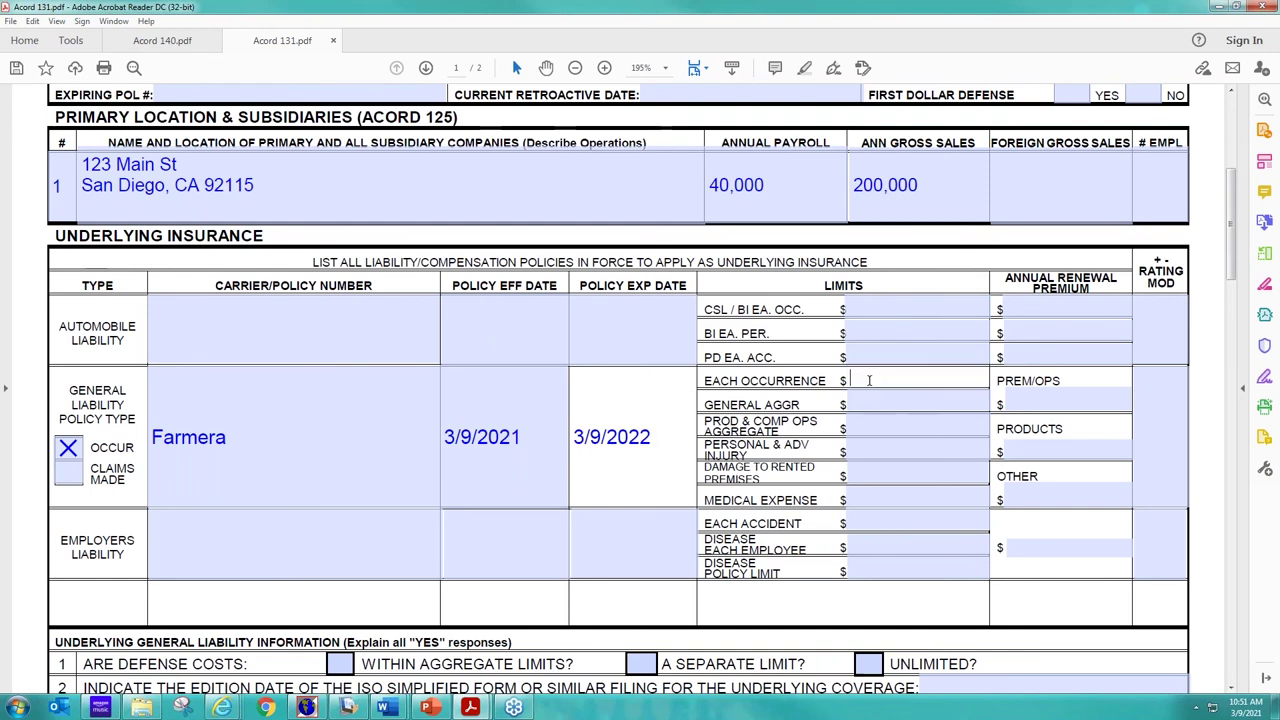
pyautogui.write('1,000,000')
pyautogui.click(872, 401)
pyautogui.write('2')
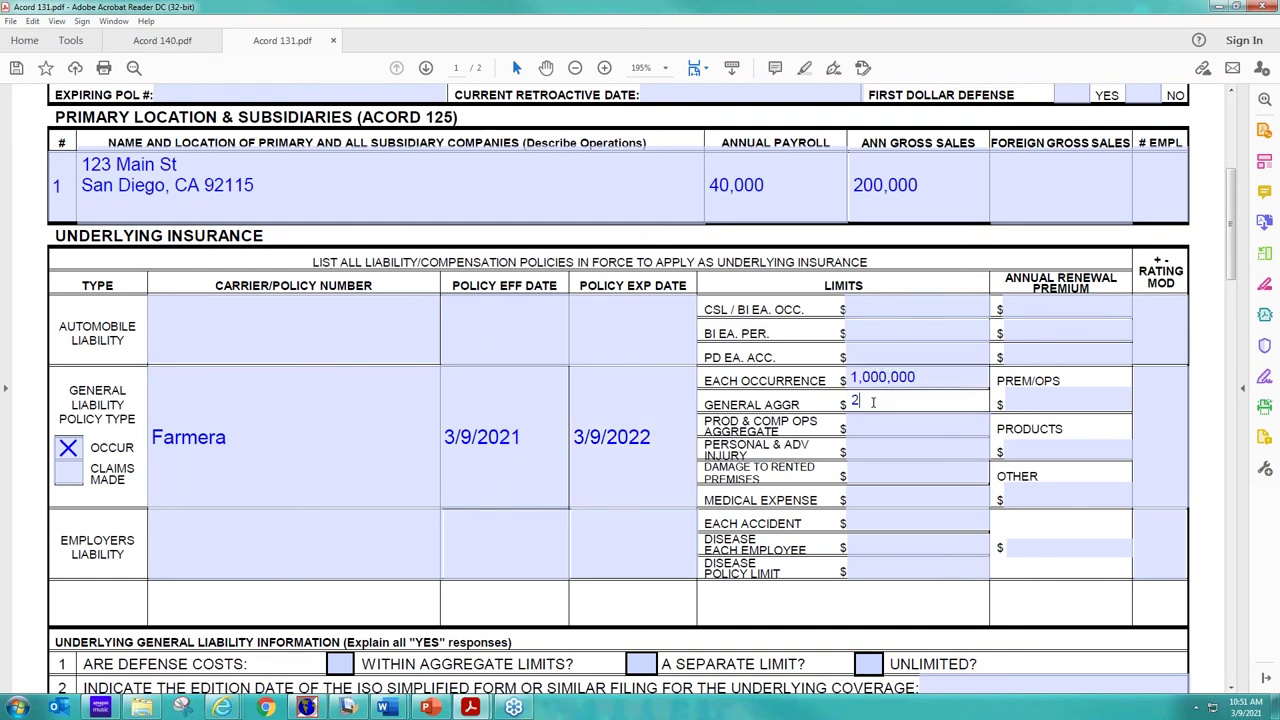
pyautogui.write(',000,000')
pyautogui.click(874, 427)
pyautogui.write('2,000,000')
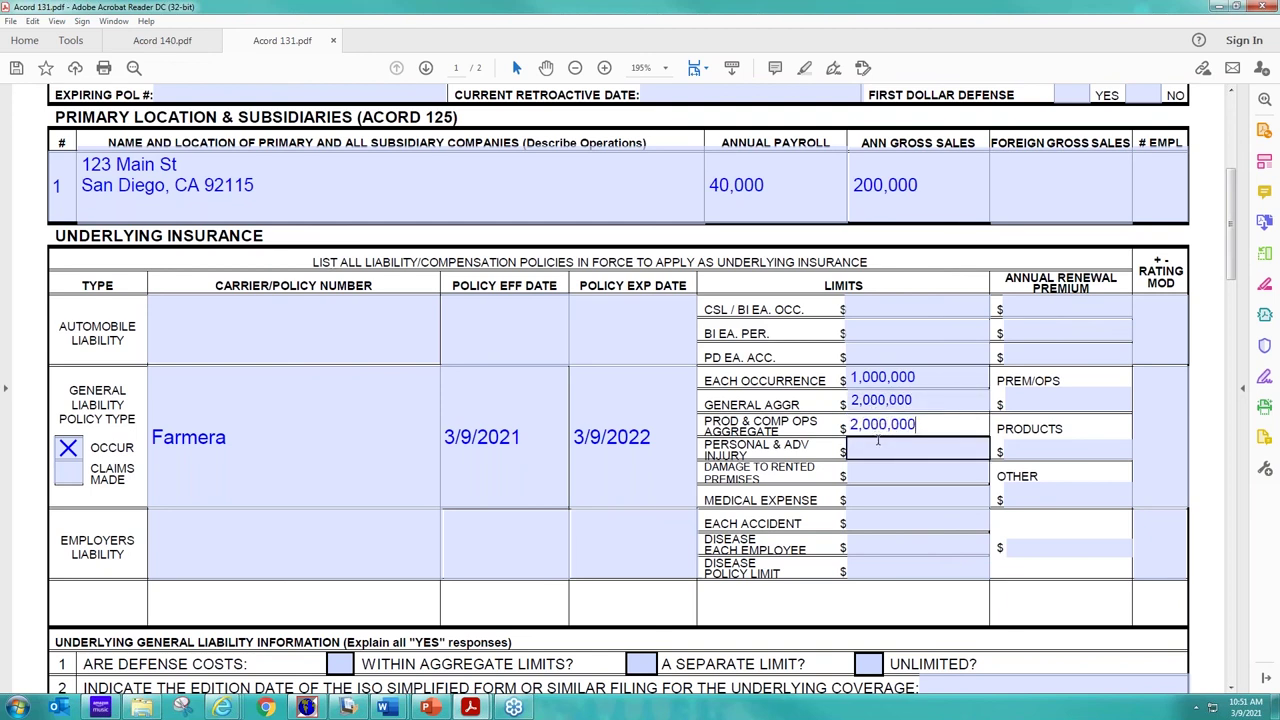
# - Enter general liability limits of 1,000,000 for personal and advertising injury, 100,000 for damage to rented premises and 5,000 for medical expense
pyautogui.click(879, 445)
pyautogui.write('1,000,000')
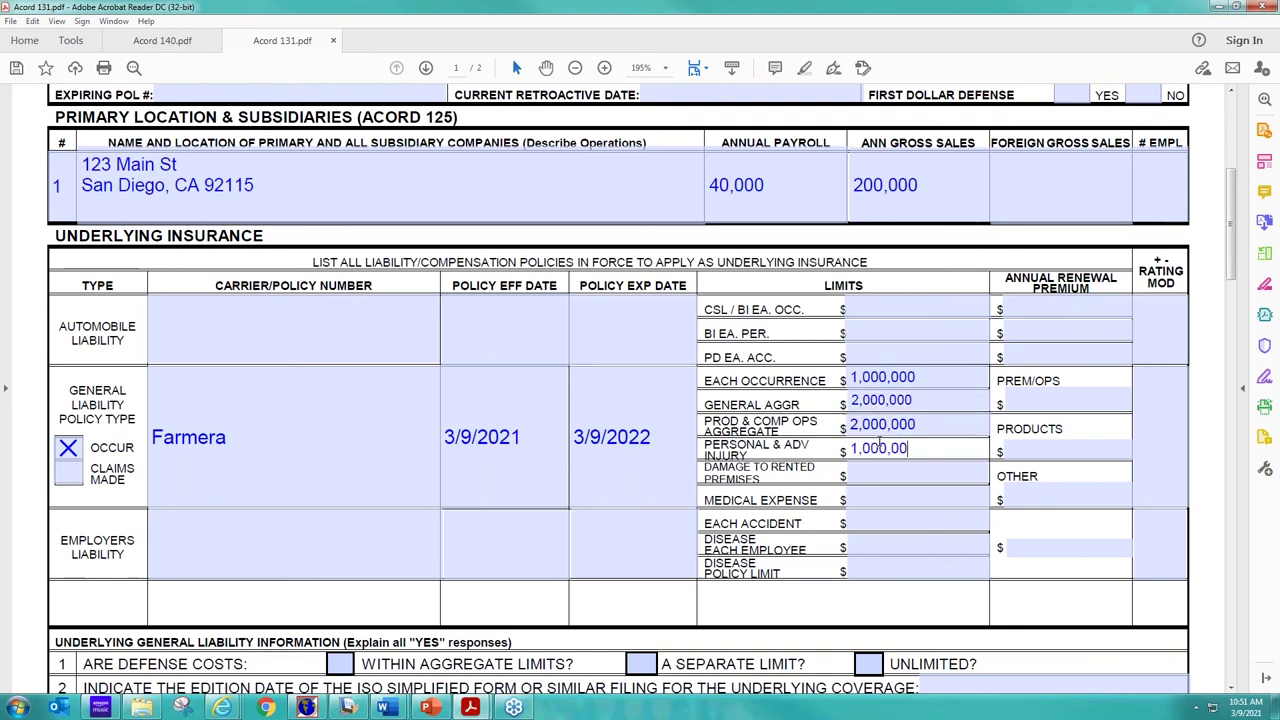
pyautogui.click(893, 462)
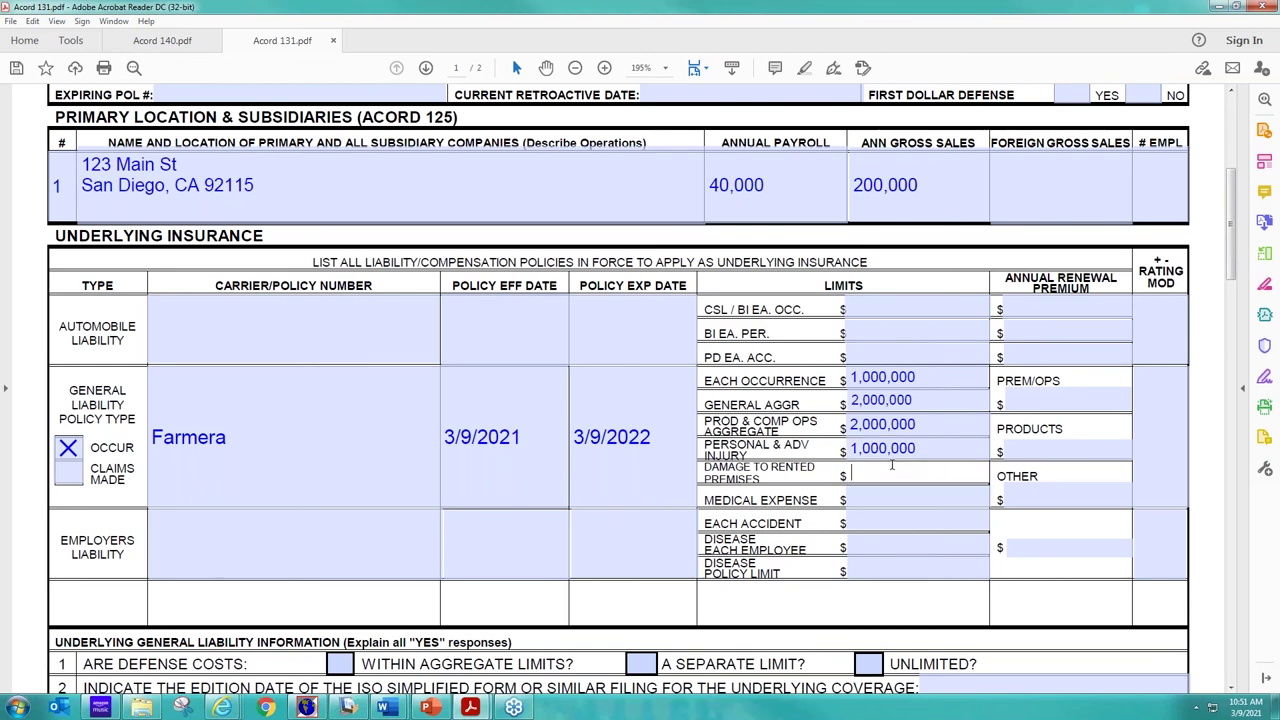
pyautogui.write('100,000')
pyautogui.click(872, 492)
pyautogui.write('5,000')
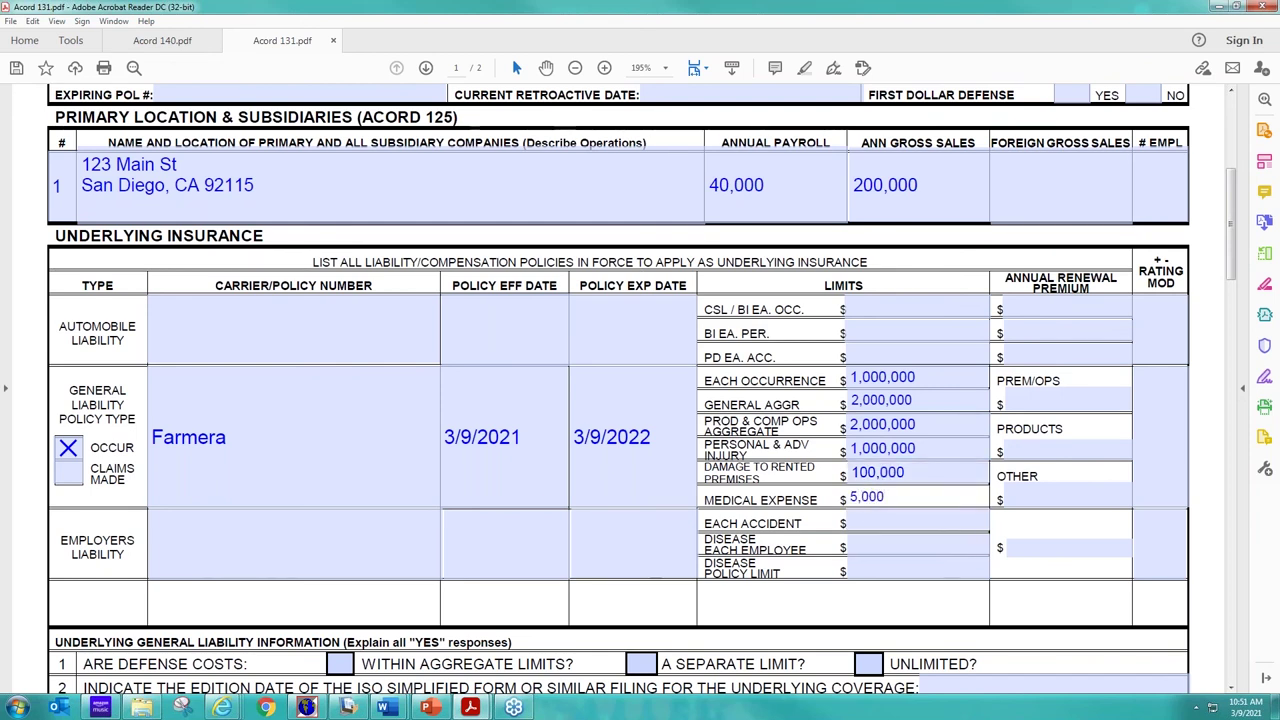
# - Correct the carrier name in the underlying general liability row to "Farmers"
pyautogui.click(165, 346)
pyautogui.click(370, 390)
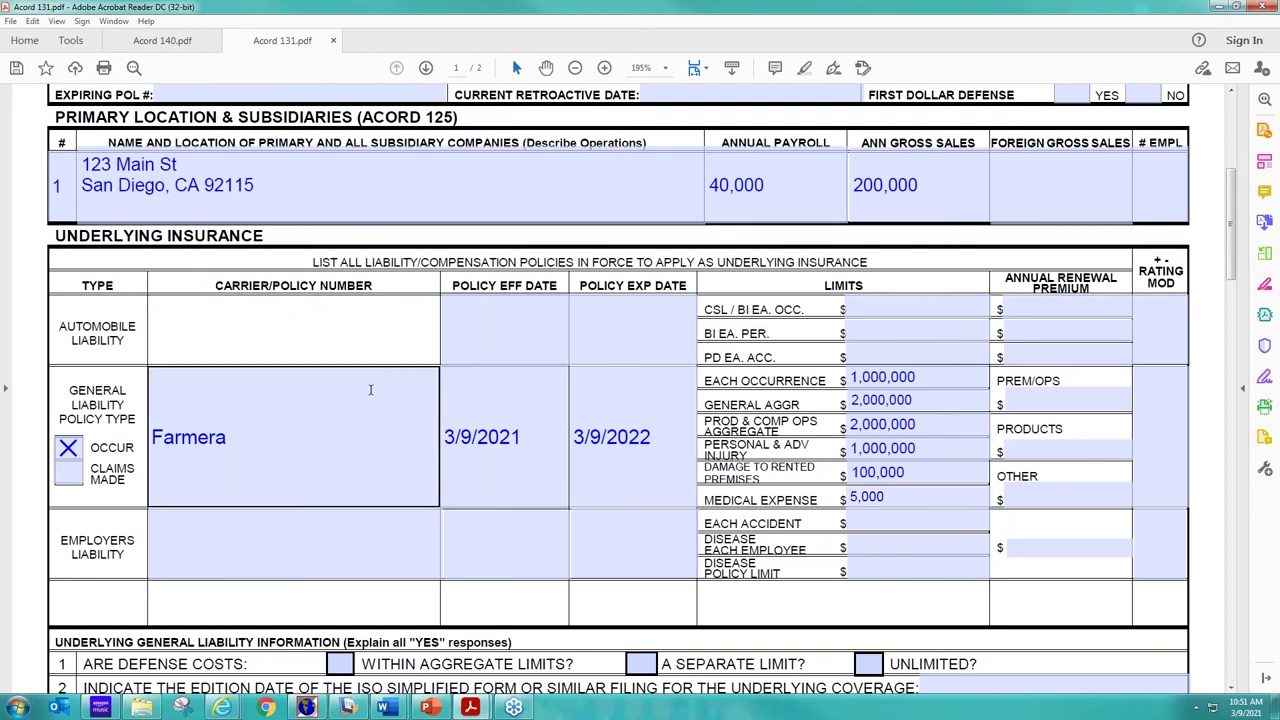
pyautogui.click(291, 347)
pyautogui.click(284, 452)
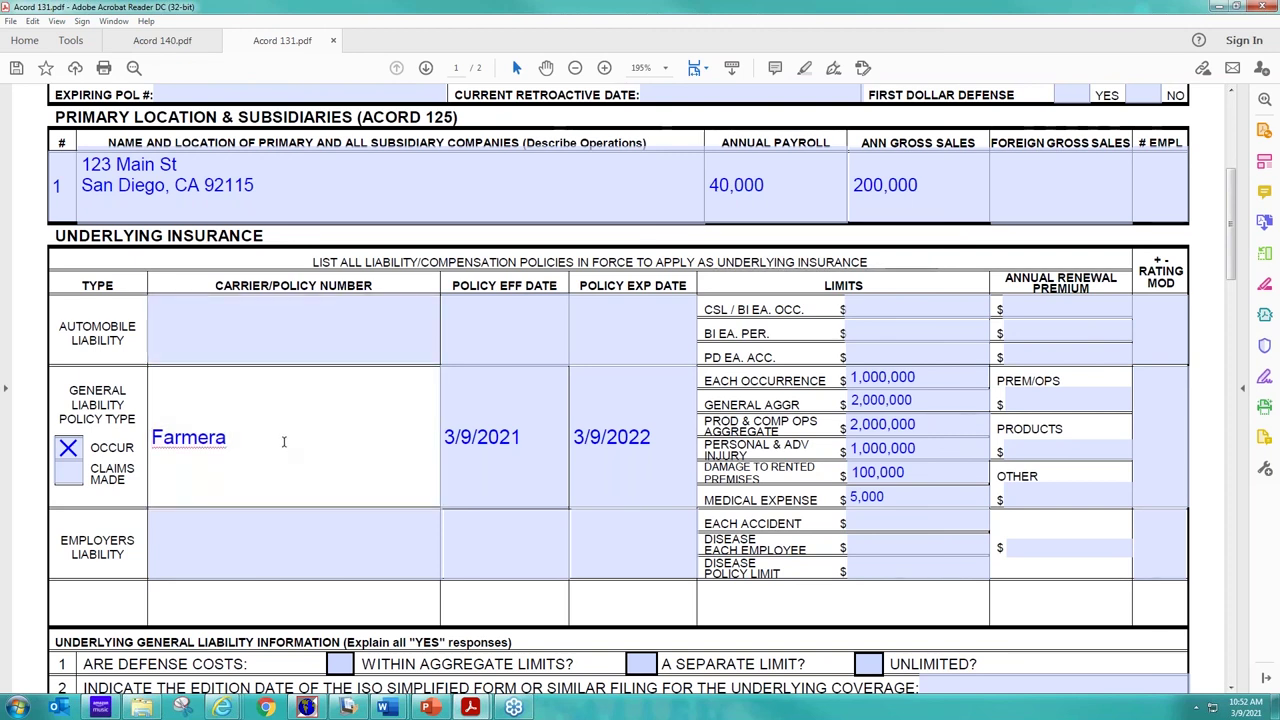
pyautogui.press('BackSpace')
pyautogui.write('s')
# - Enter "Farmers" as the carrier in the underlying automobile liability row
pyautogui.click(248, 335)
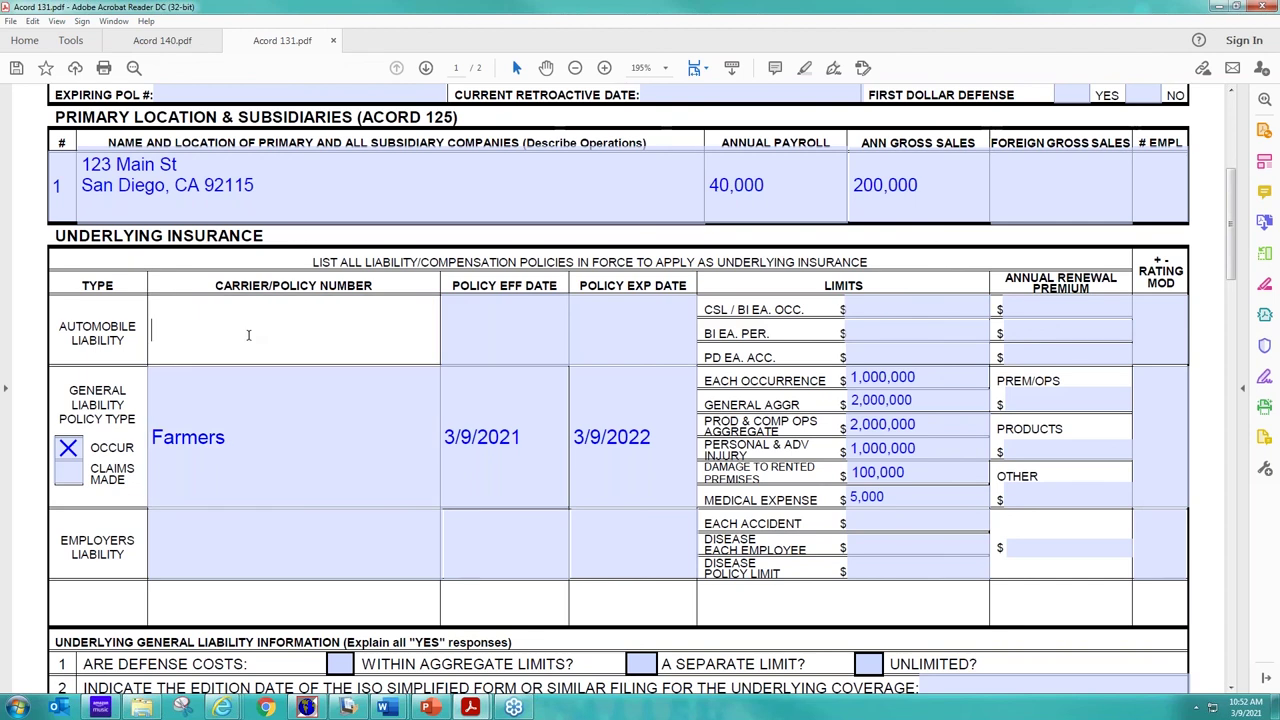
pyautogui.write('Farmer')
pyautogui.press('BackSpace')
pyautogui.press('BackSpace')
pyautogui.write('rmers')
# - Set the automobile liability policy's effective date to 3/9/2021 and its expiration date to 3/9/2022
pyautogui.press('Tab')
pyautogui.write('3')
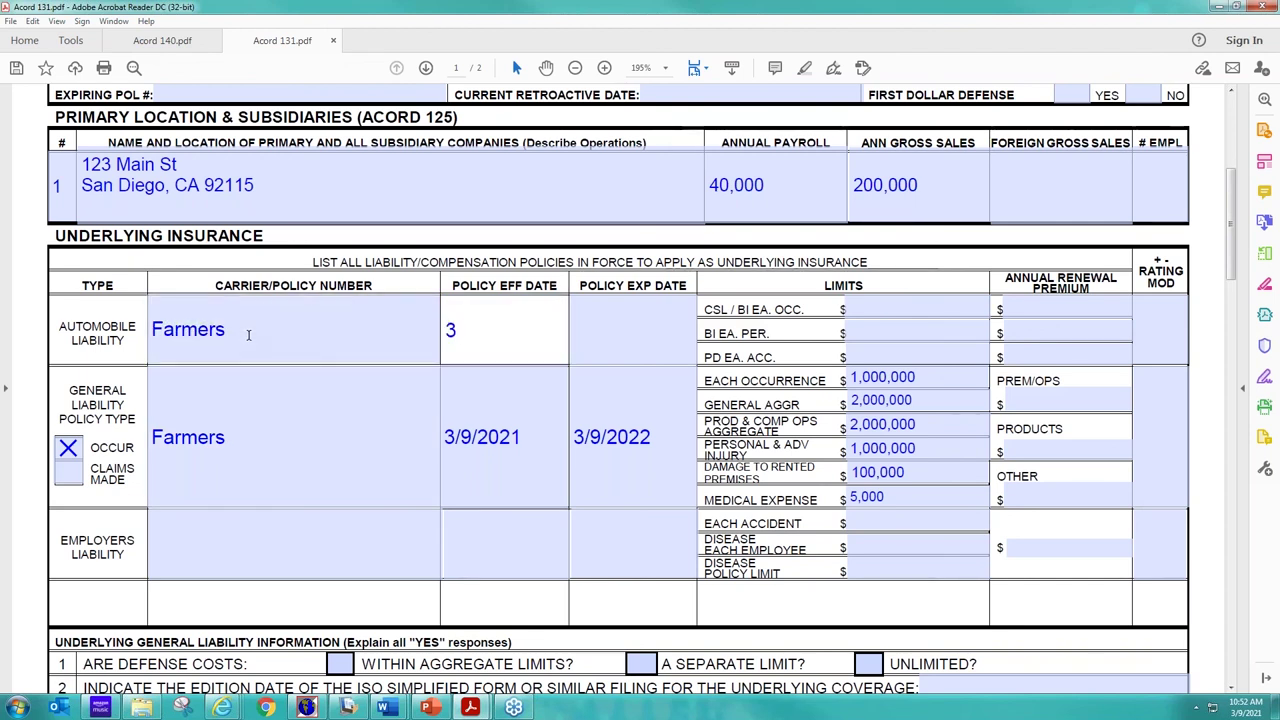
pyautogui.write('/9/2021')
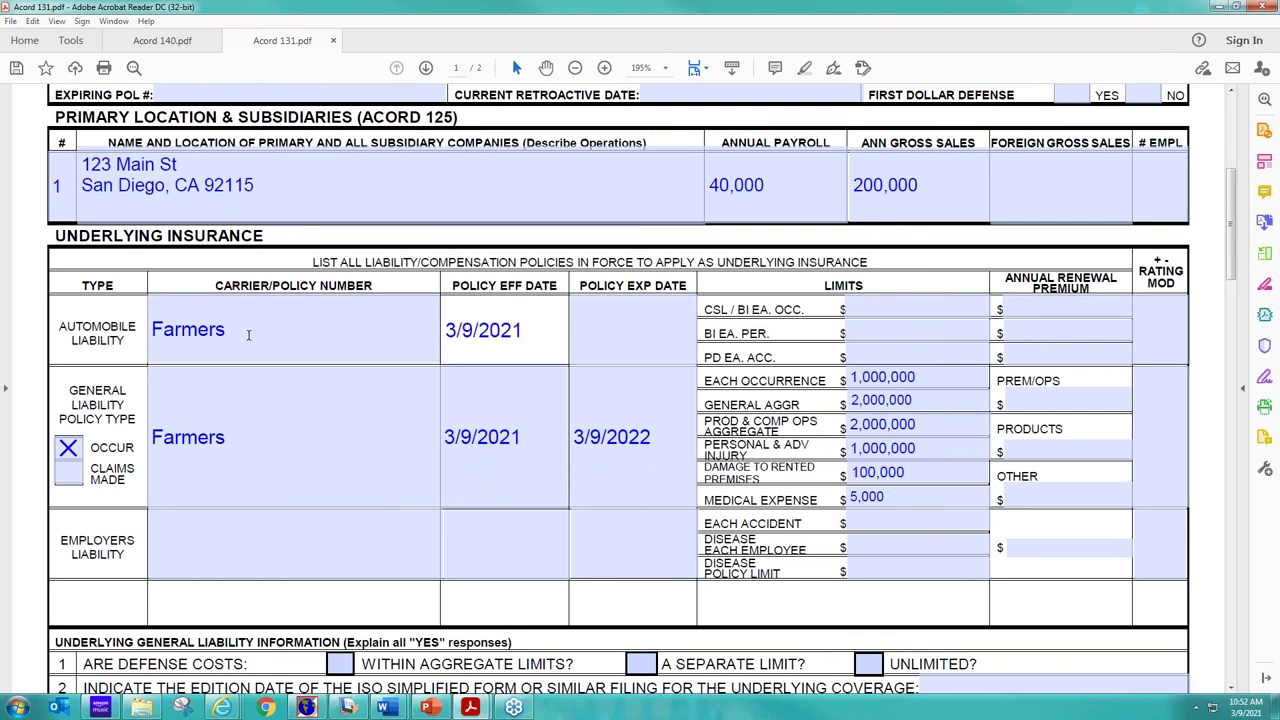
pyautogui.click(622, 332)
pyautogui.write('3/9')
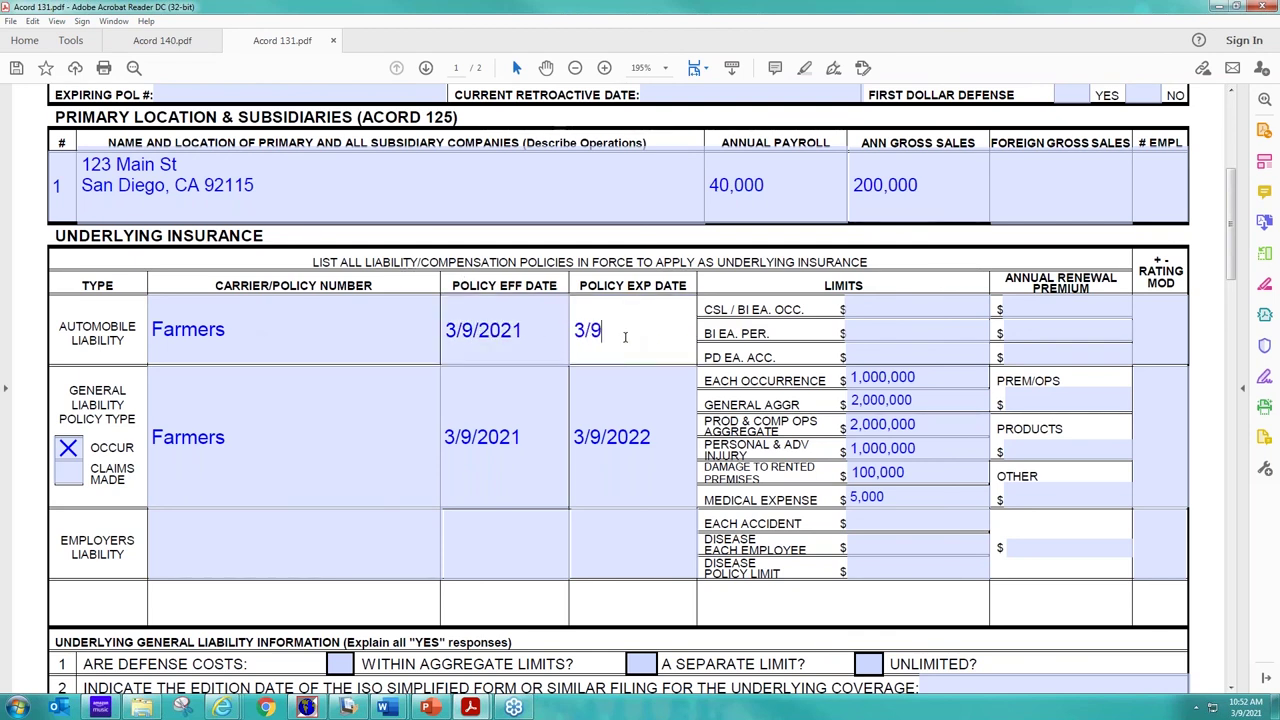
pyautogui.write('/2021')
pyautogui.press('BackSpace')
pyautogui.write('2')
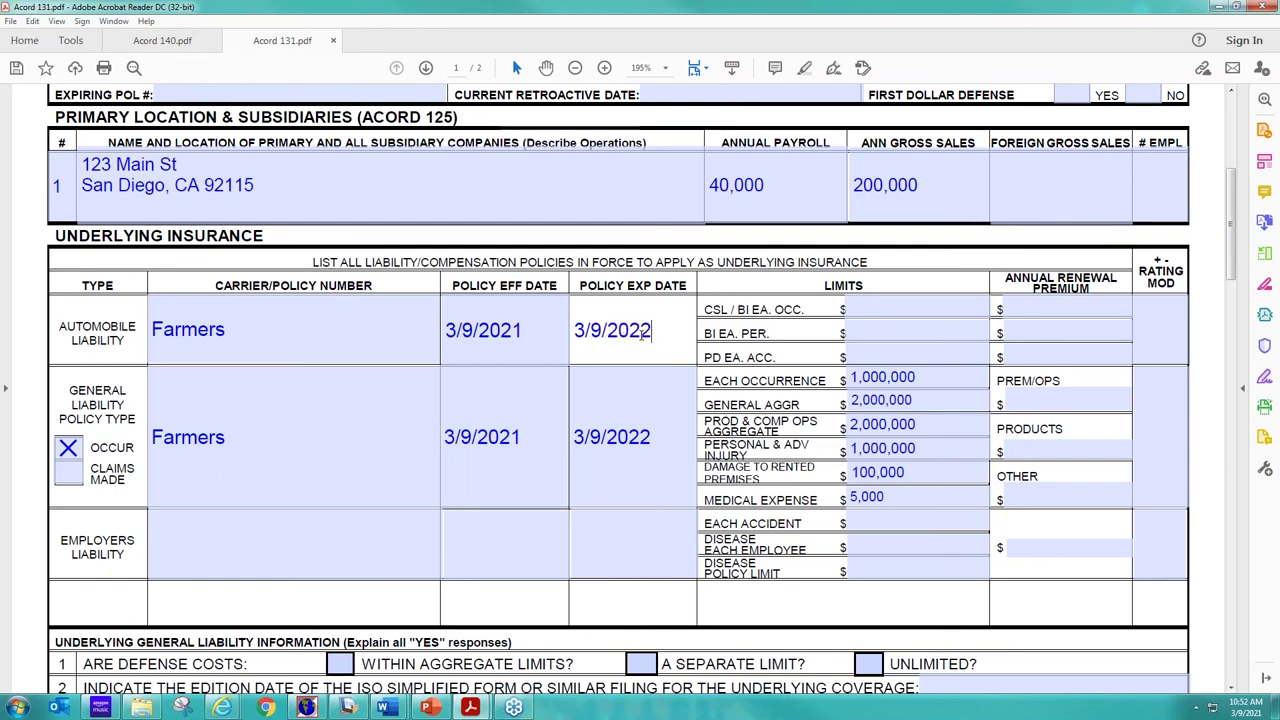
# - Enter automobile liability limits of 1,000,000 for CSL / BI each occurrence and 1,000,000 for BI each person
pyautogui.click(891, 316)
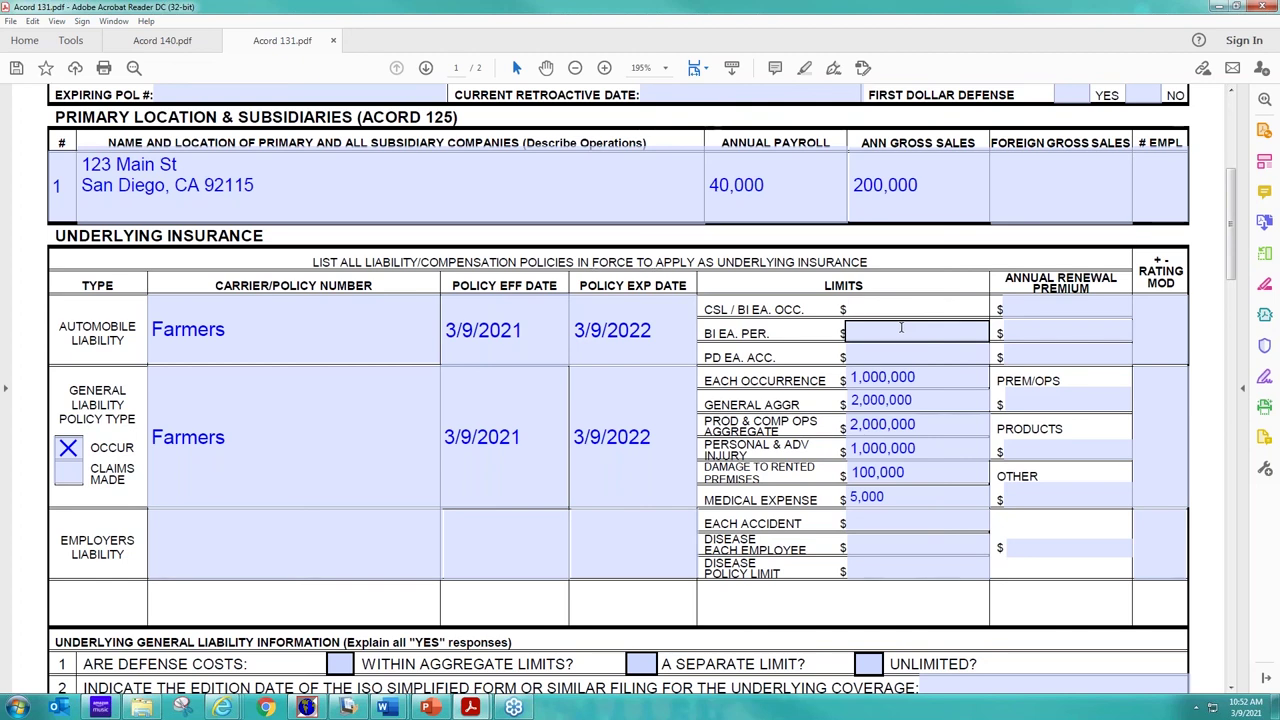
pyautogui.write('1,000,')
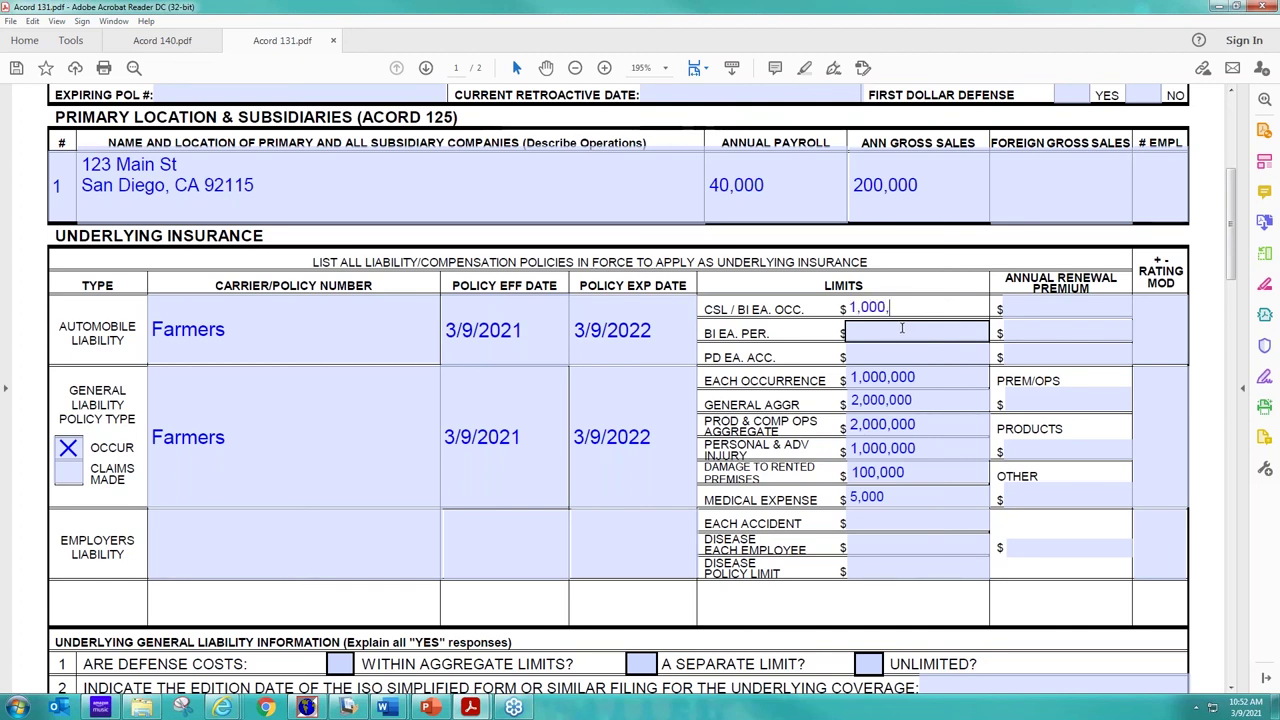
pyautogui.write('000')
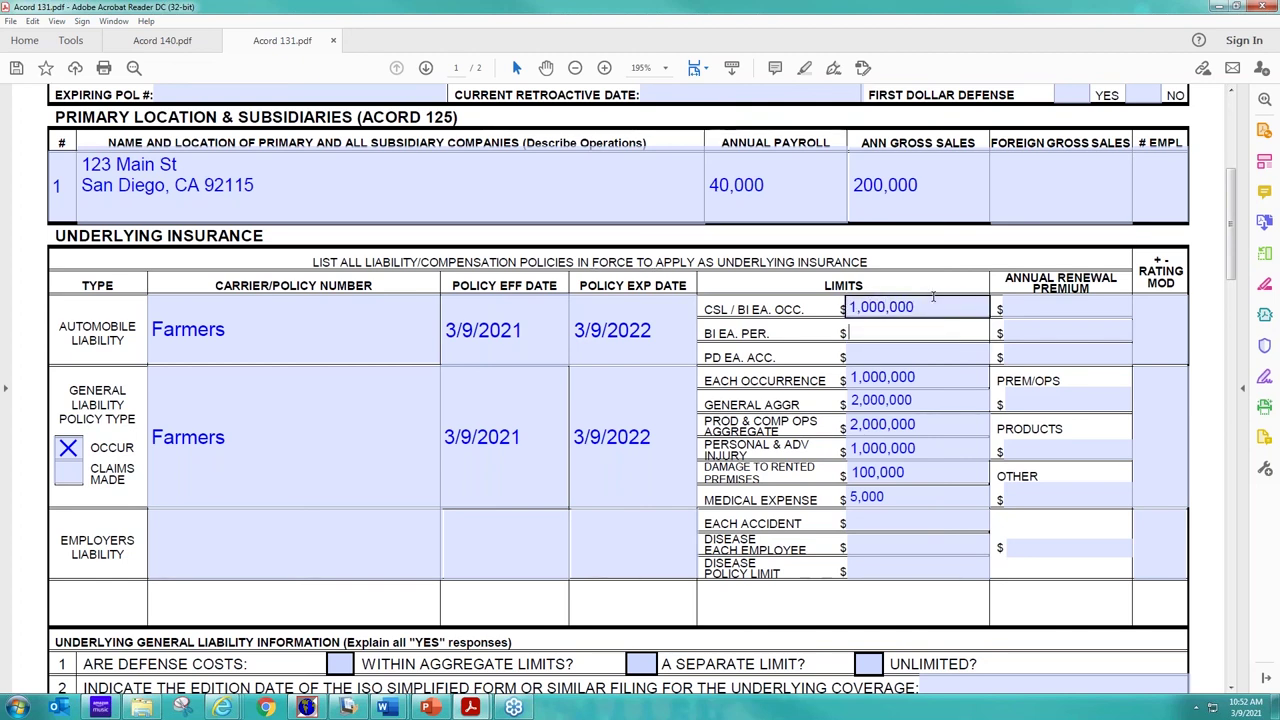
pyautogui.hotkey('ctrl', 'a')
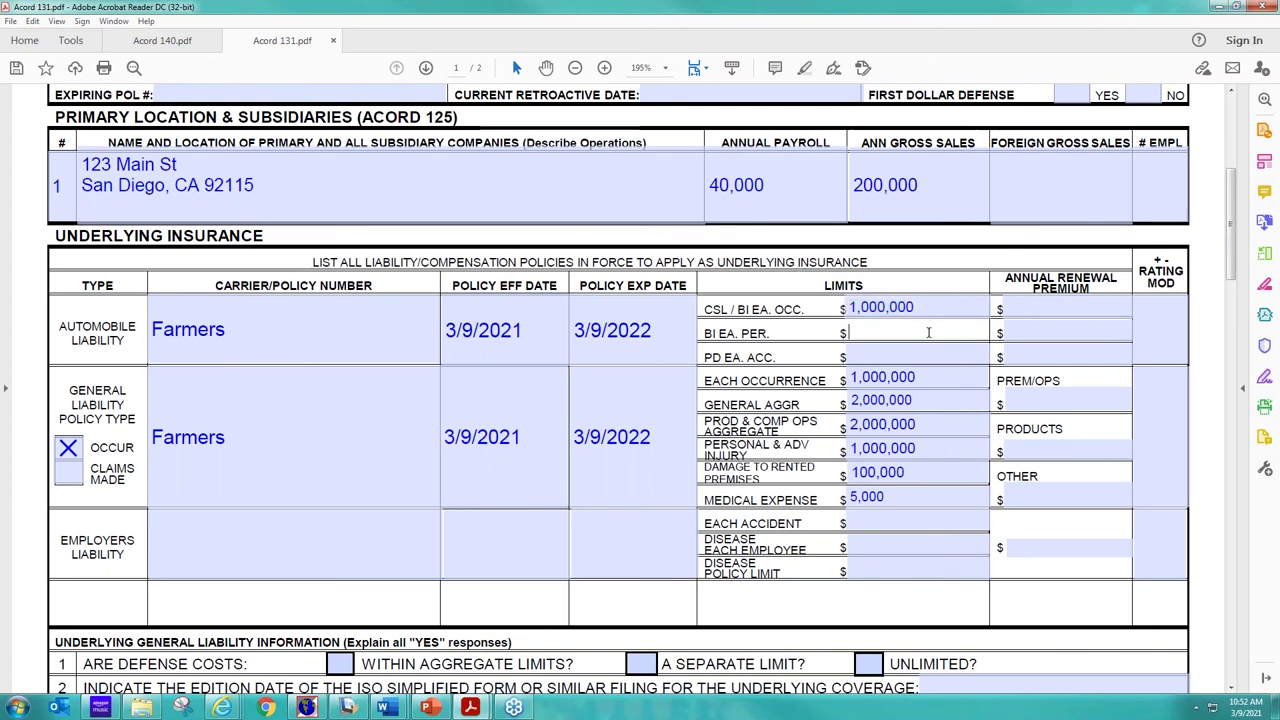
pyautogui.write('1,000,000')
# - Enter "Employers" as the carrier in the underlying employers liability row
pyautogui.click(205, 525)
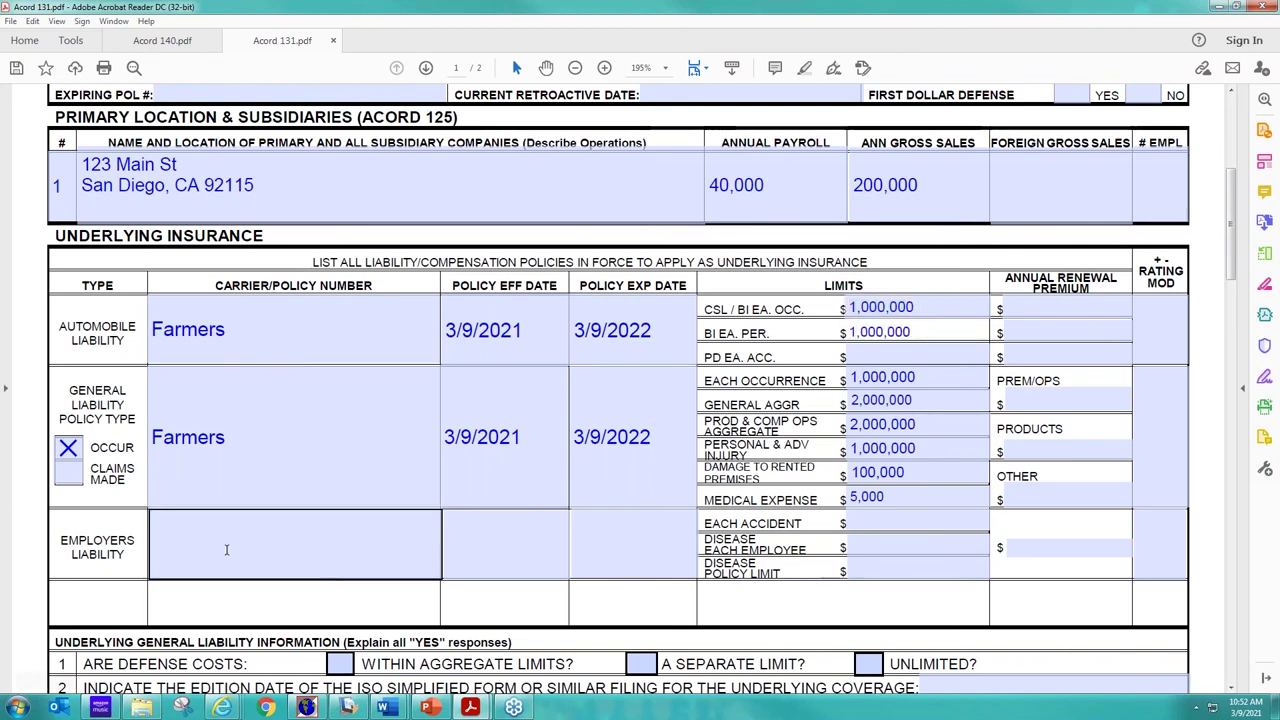
pyautogui.scroll(-3, 226, 549)
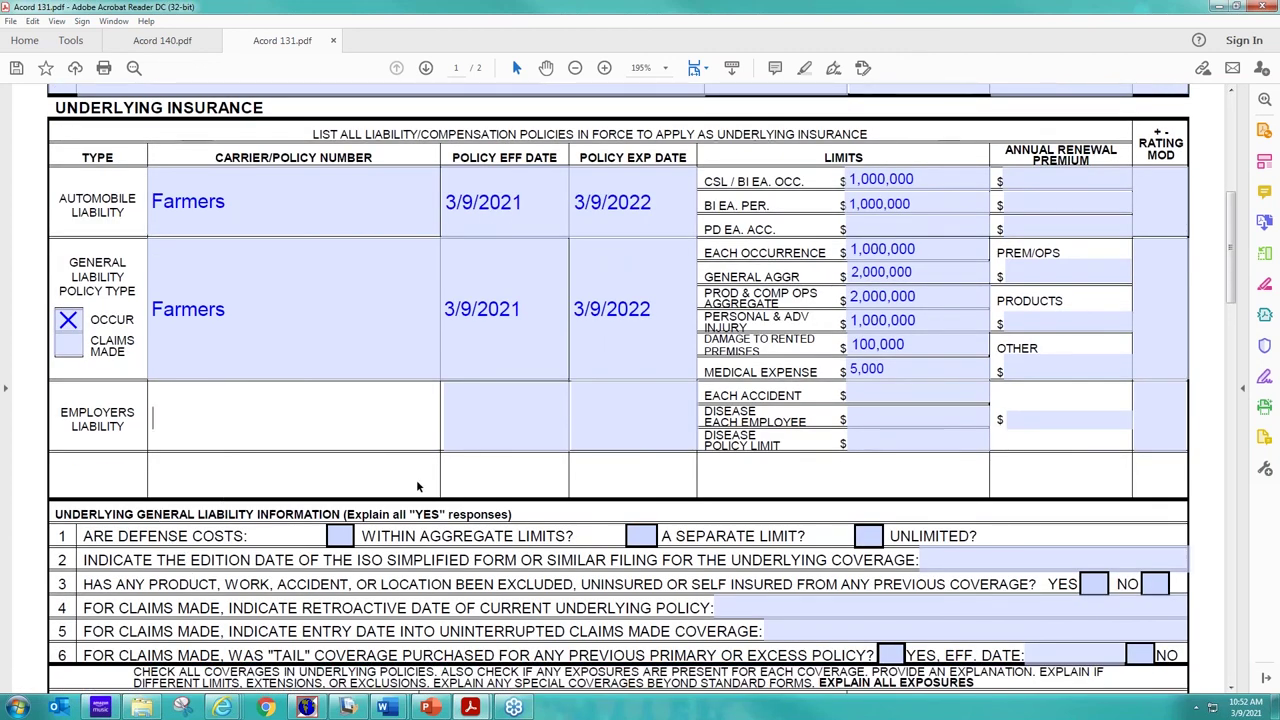
pyautogui.write('Employet')
pyautogui.press('BackSpace')
pyautogui.write('rs')
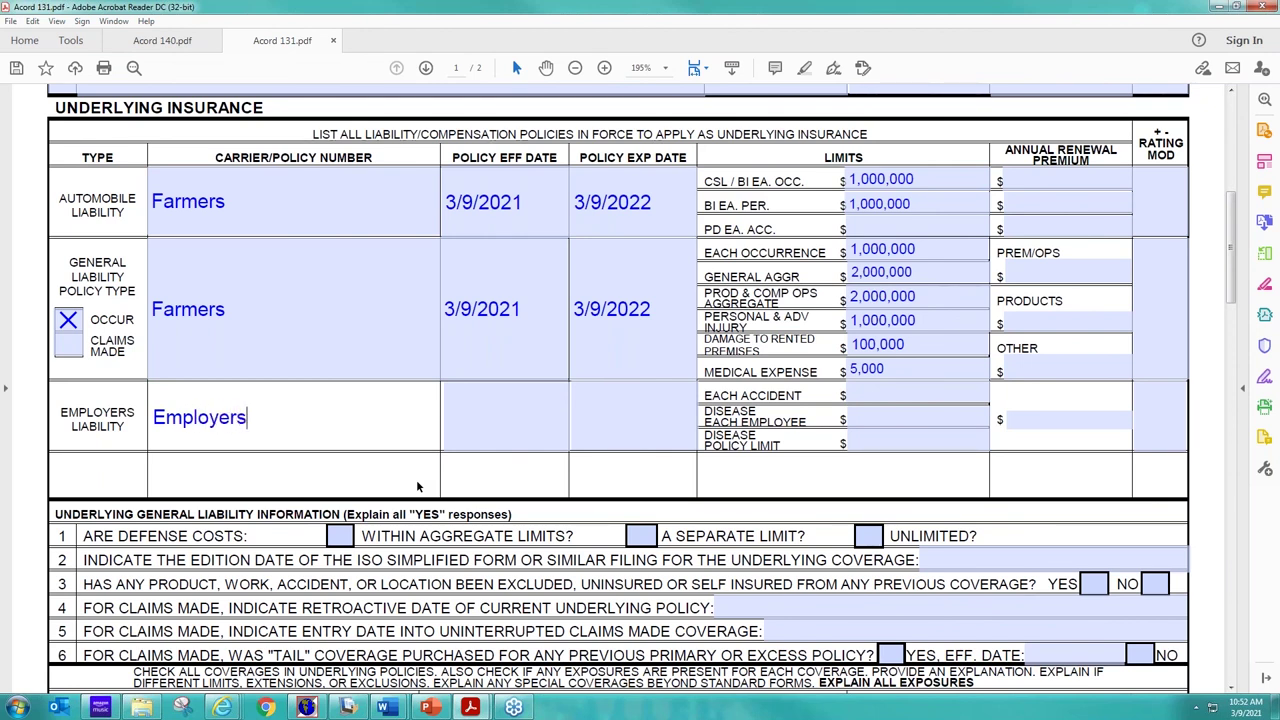
# - Set both the effective date and the expiration date of the employers liability policy to 3/9/2021
pyautogui.press('Tab')
pyautogui.write('3/9/20/2')
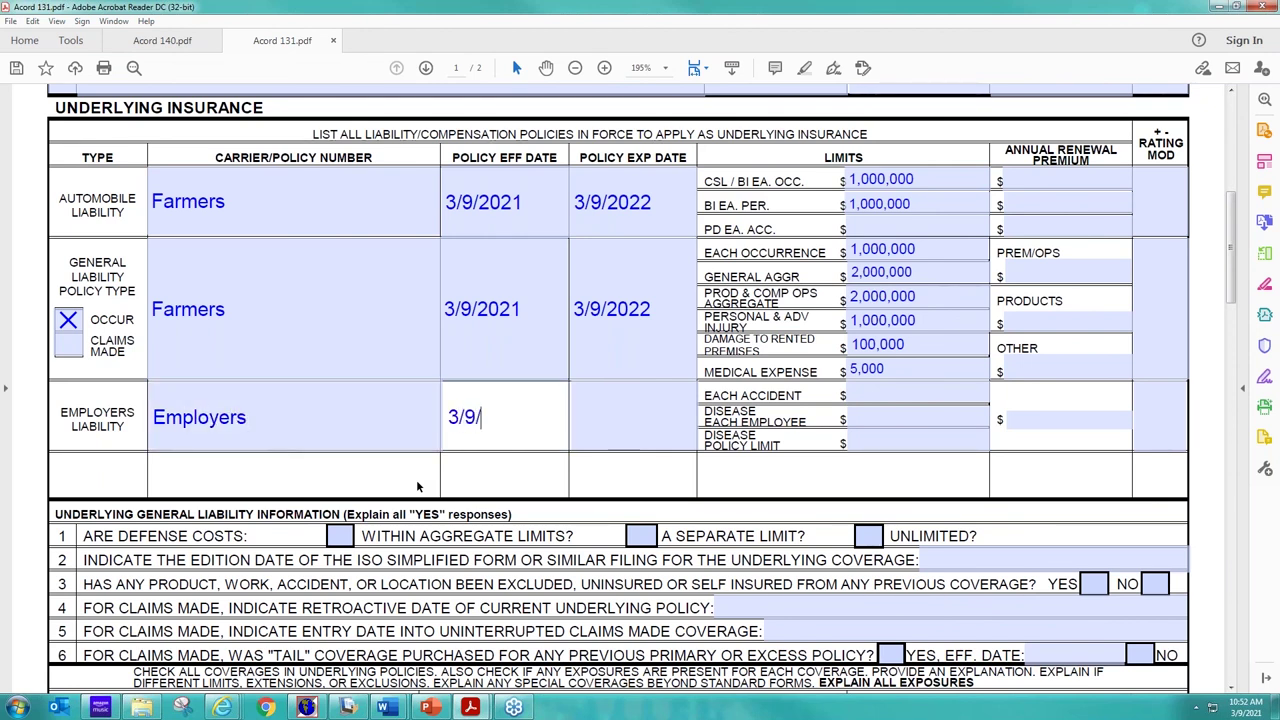
pyautogui.press('BackSpace')
pyautogui.press('BackSpace')
pyautogui.write('21')
pyautogui.press('Tab')
pyautogui.write('3/9/2')
pyautogui.press('BackSpace')
pyautogui.press('BackSpace')
pyautogui.press('BackSpace')
pyautogui.write('/9/2021')
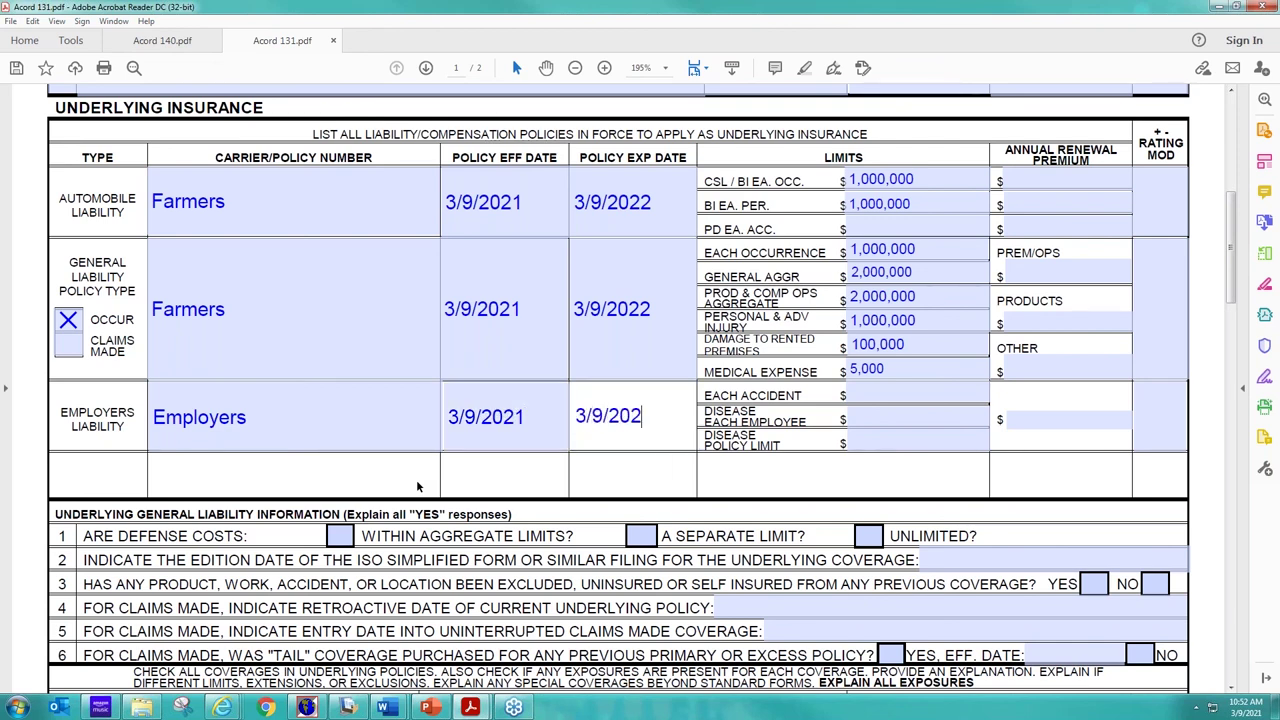
# - Enter employers liability limits of 1,000,000 for each accident and 1,000,000 for disease each employee
pyautogui.press('Tab')
pyautogui.write('1')
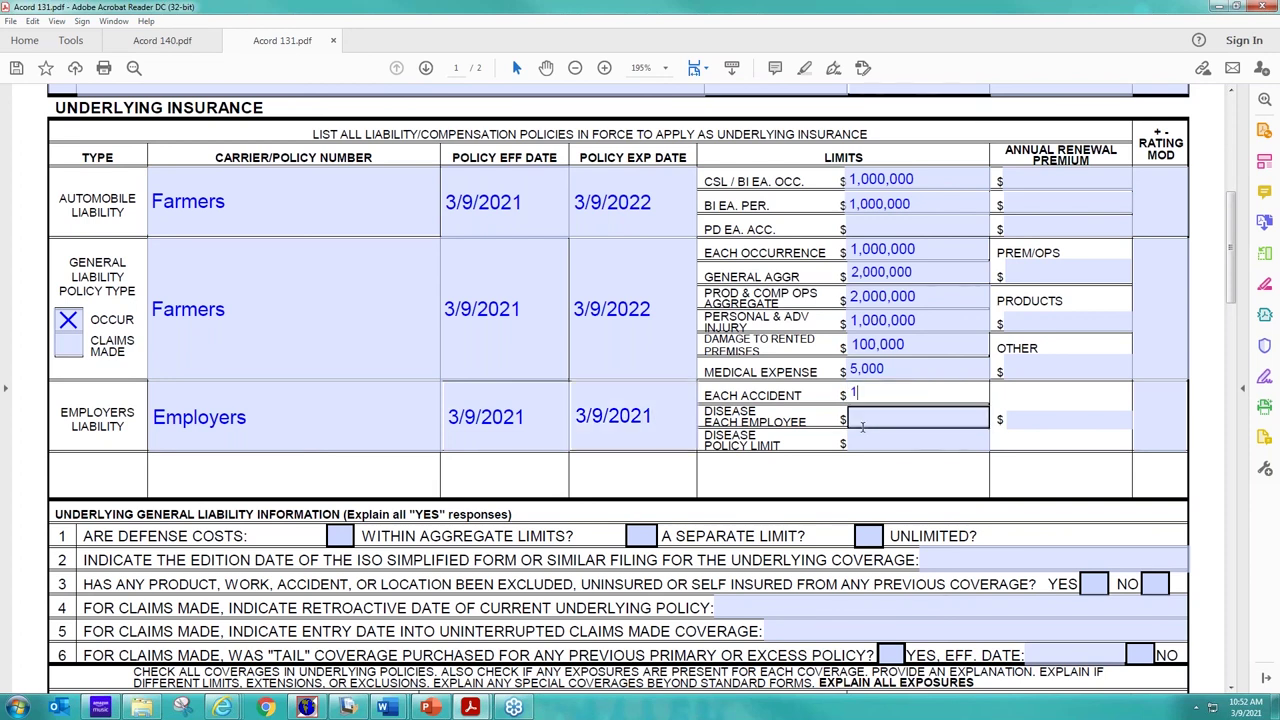
pyautogui.write(',000')
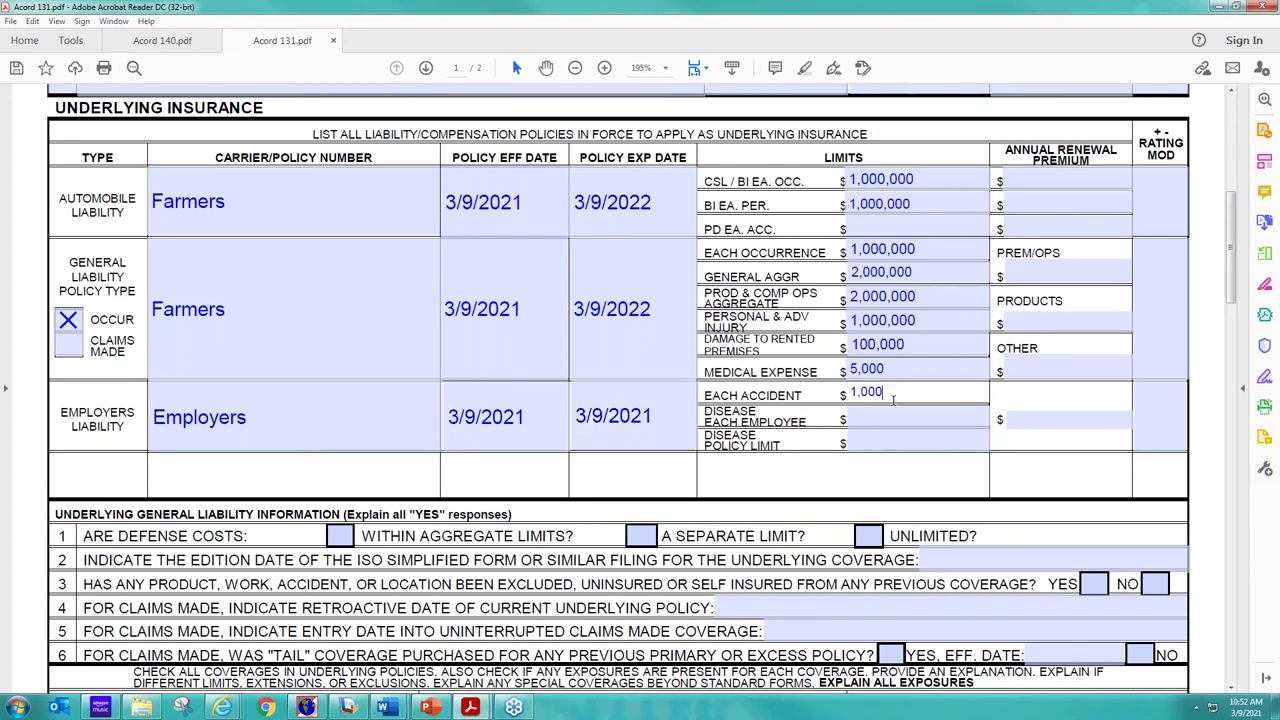
pyautogui.write(',000')
pyautogui.click(881, 421)
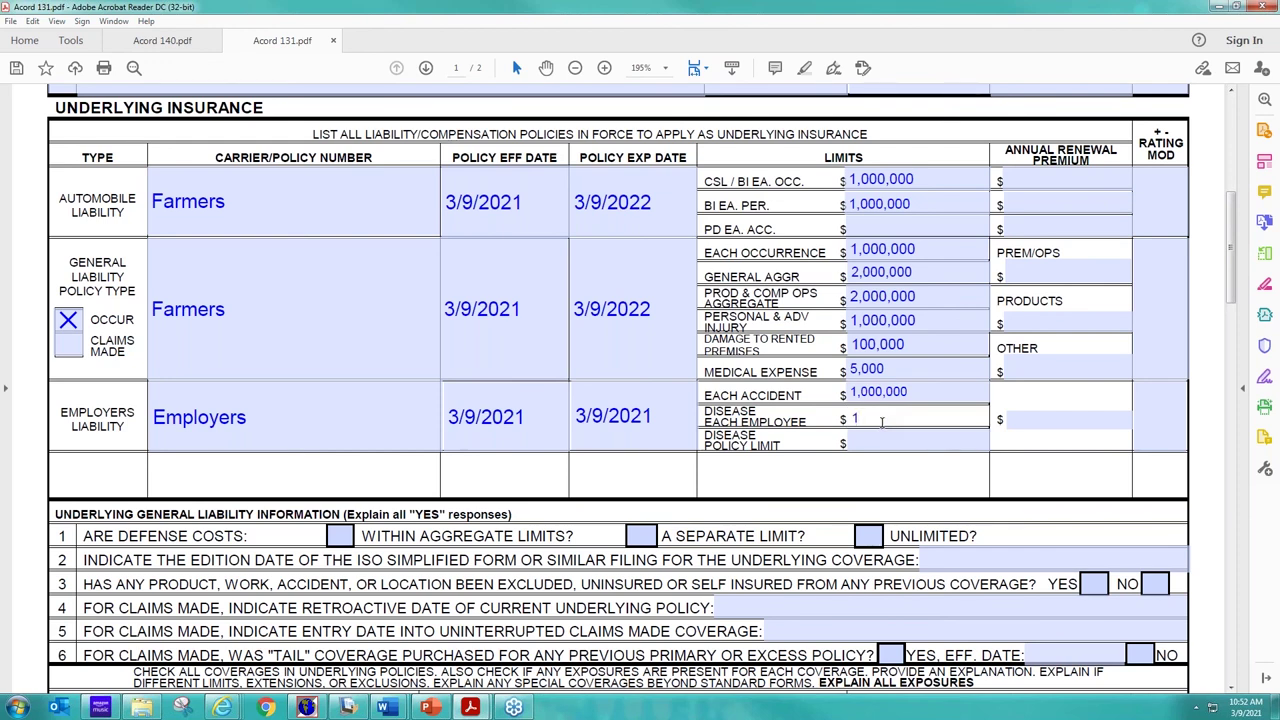
pyautogui.write('1,000,000')
# - Review the carriers and the effective and expiration dates across the automobile, general and employers liability rows
pyautogui.click(234, 209)
pyautogui.click(504, 263)
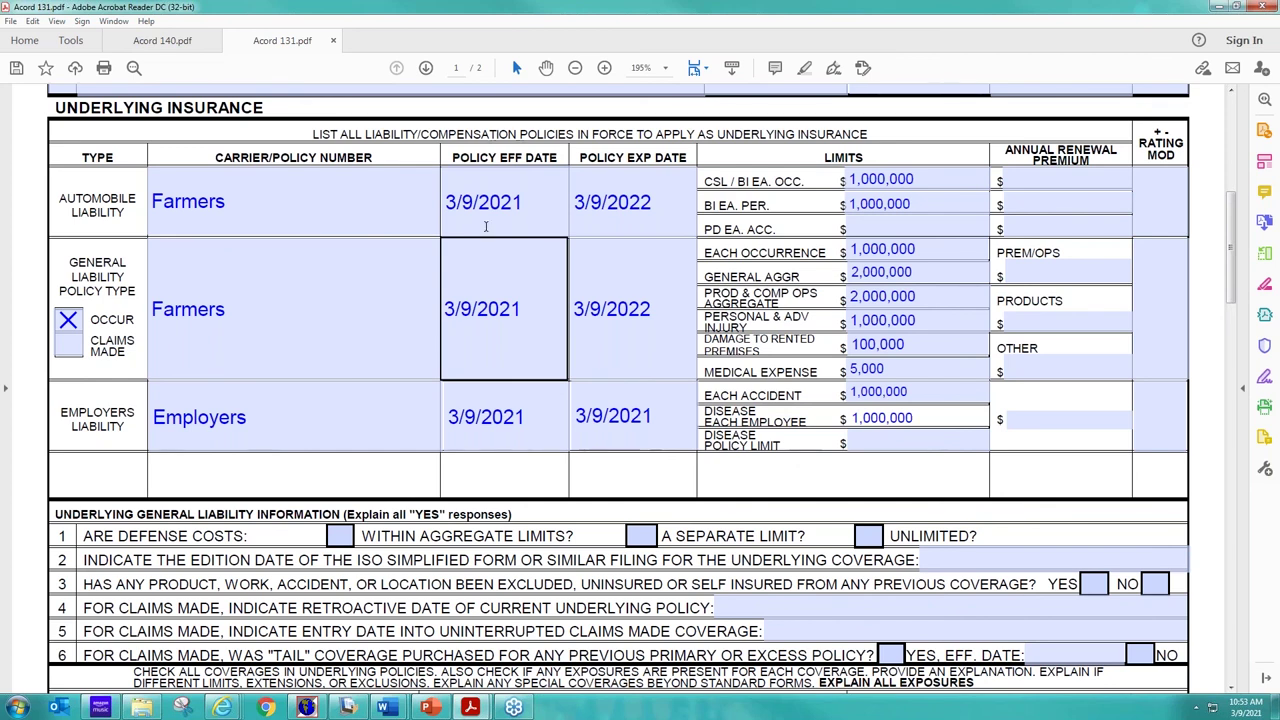
pyautogui.click(656, 309)
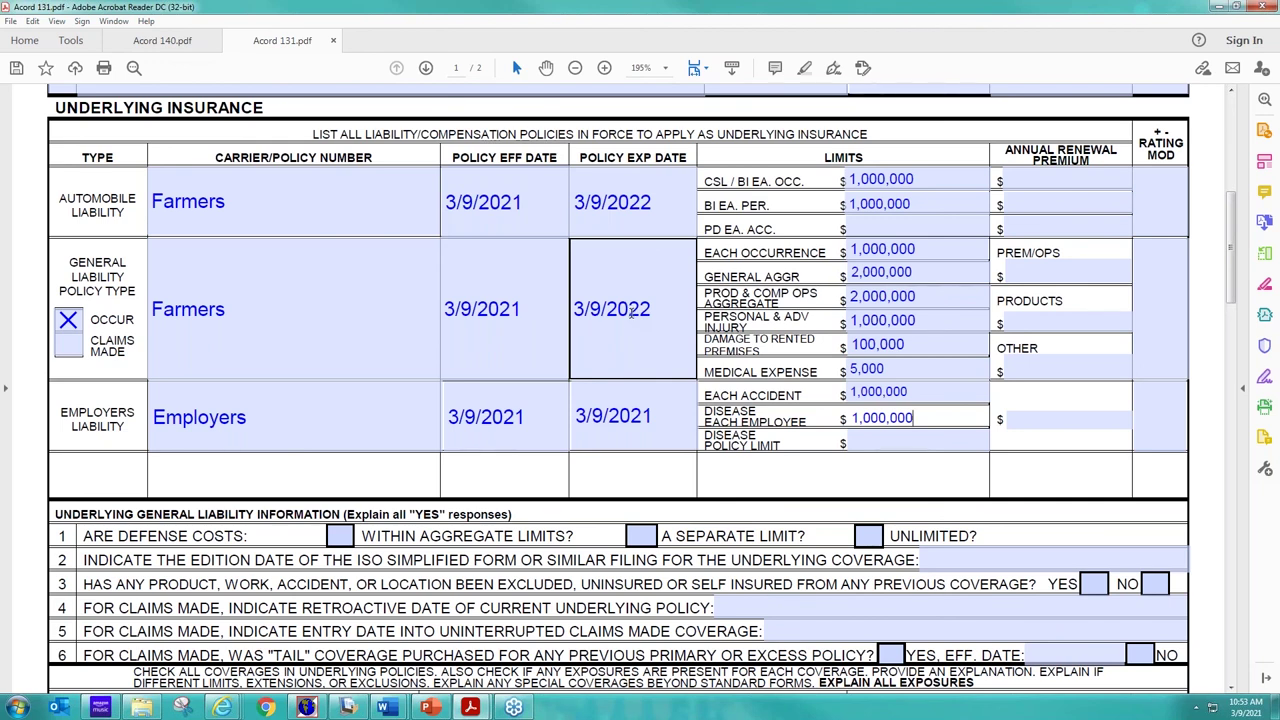
pyautogui.click(491, 285)
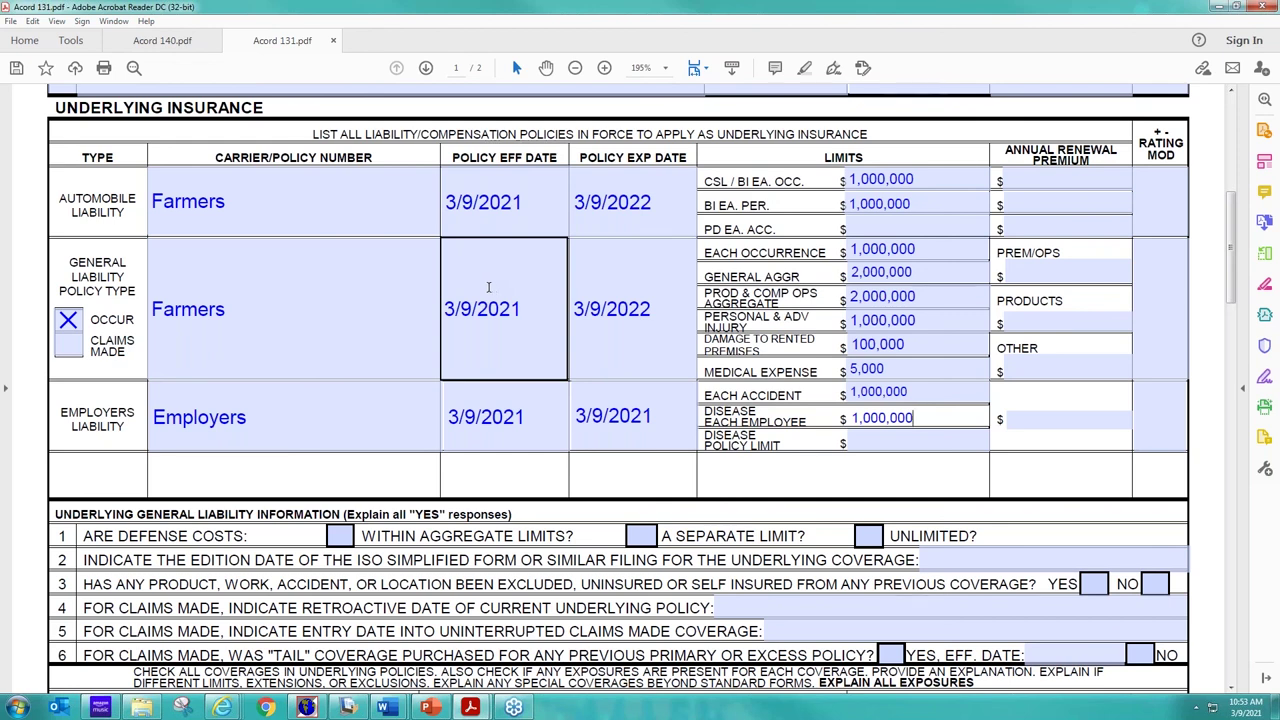
pyautogui.click(298, 332)
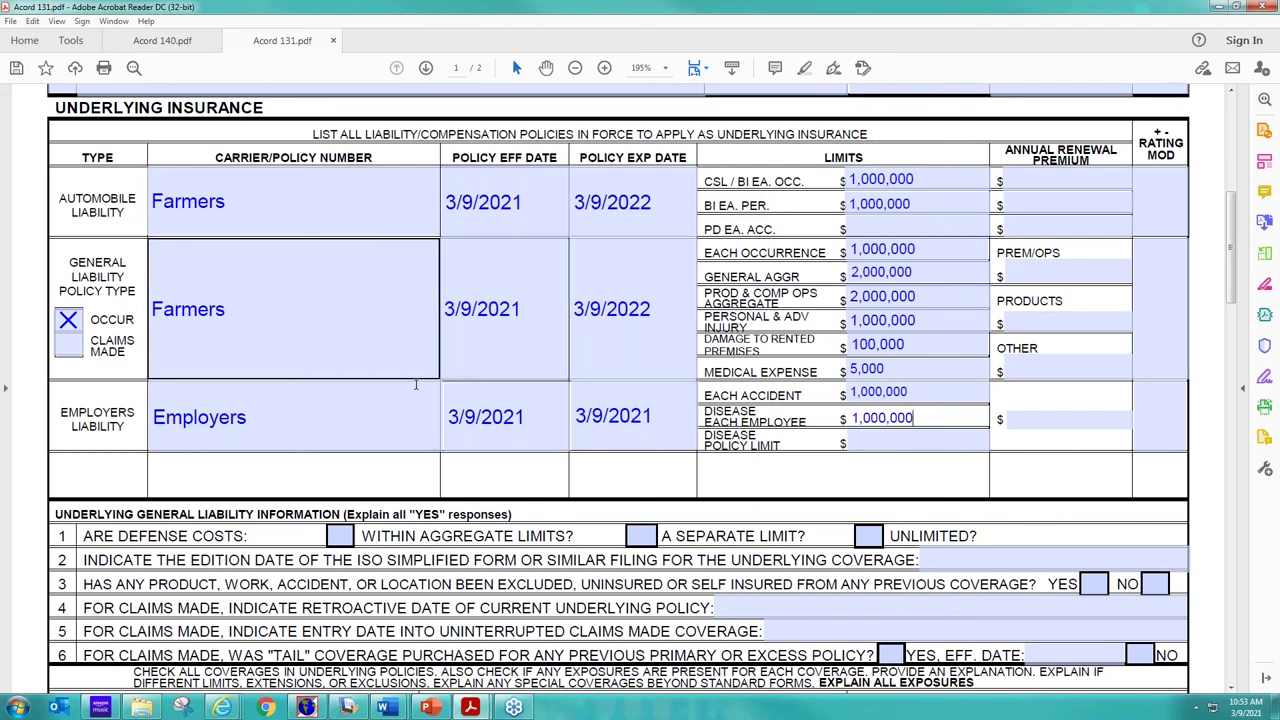
pyautogui.scroll(3, 445, 357)
pyautogui.scroll(-4, 445, 357)
pyautogui.scroll(-2, 440, 392)
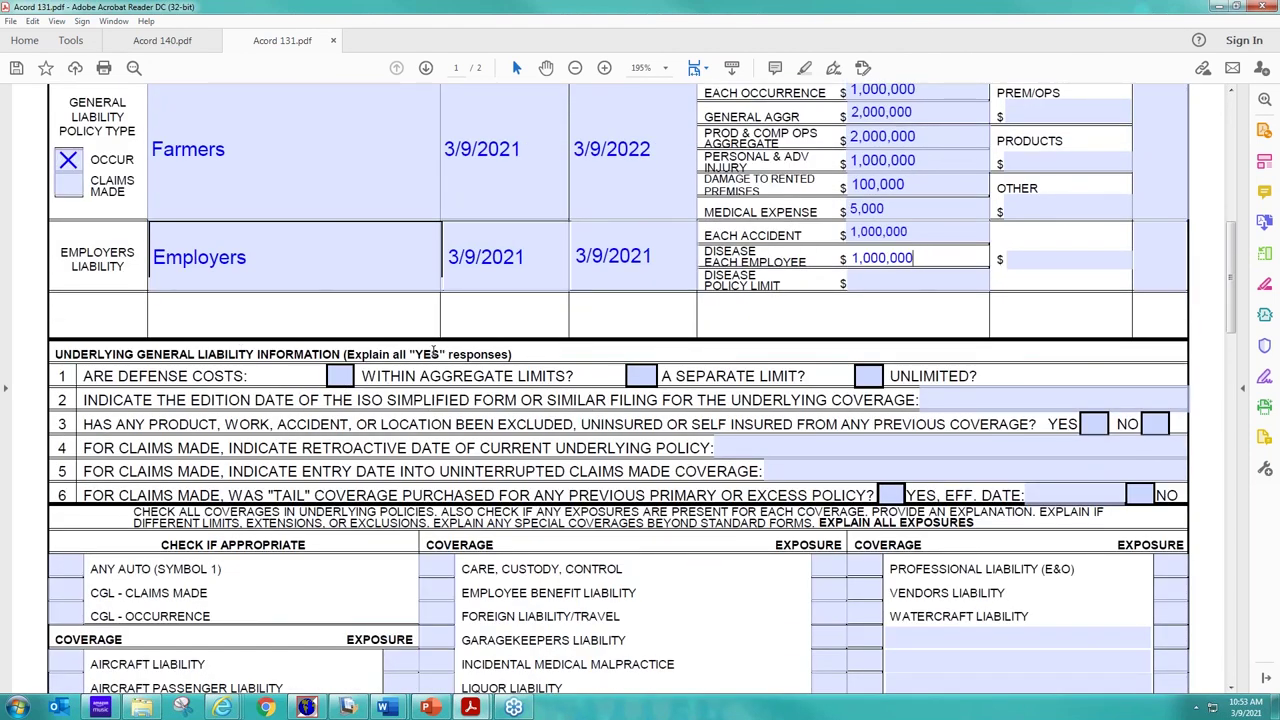
pyautogui.scroll(3, 540, 348)
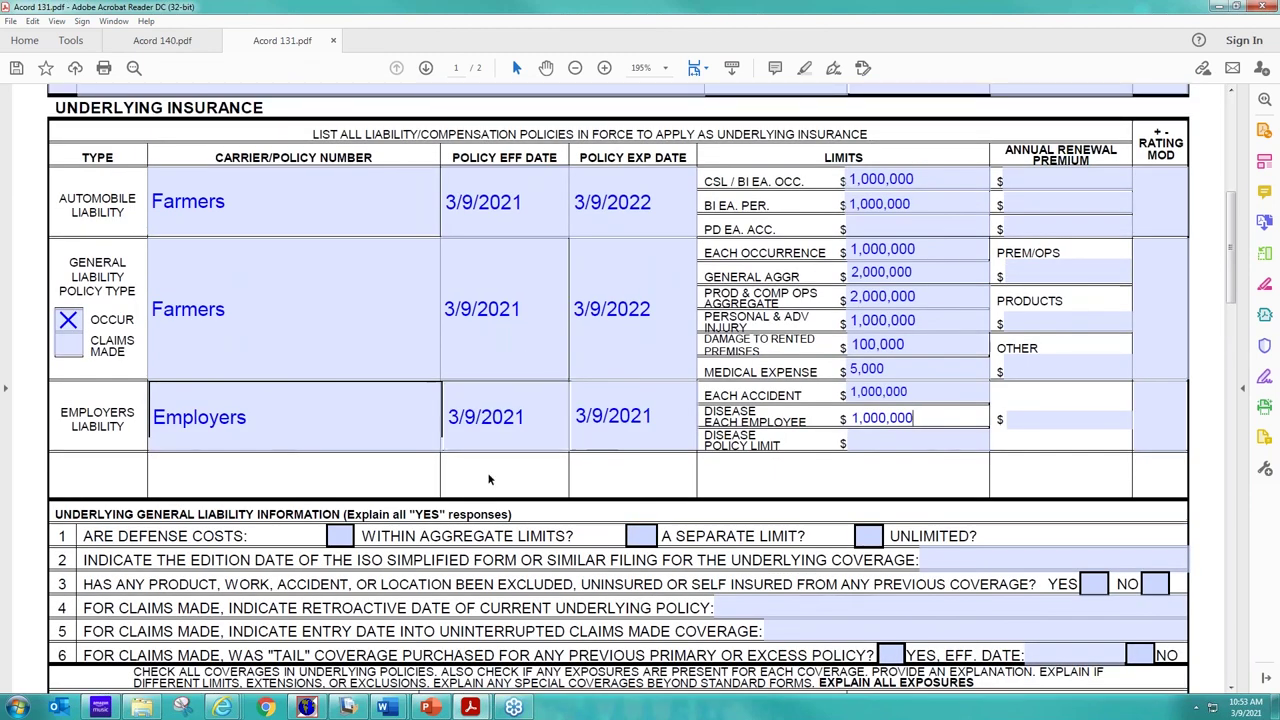
pyautogui.click(332, 215)
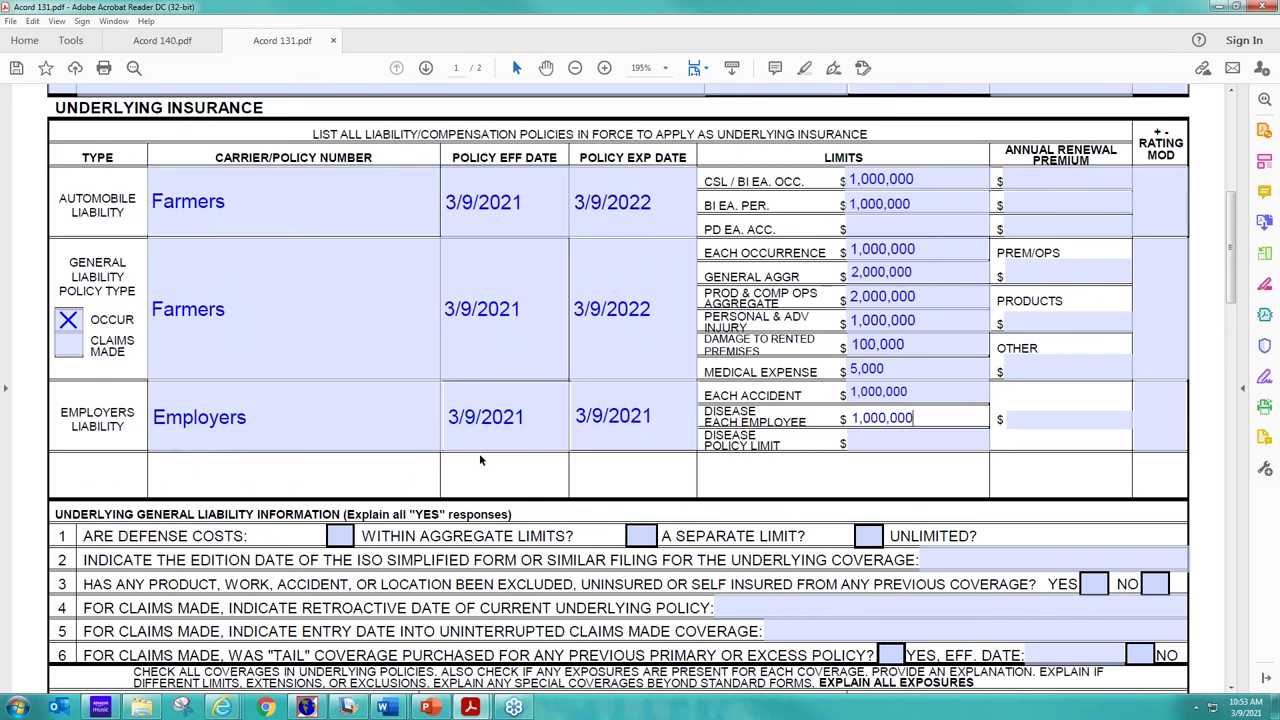
# - Look through the remaining Acord 131 sections, from the underlying general liability information to the additional exposures and vehicles on page 2
pyautogui.scroll(-2, 494, 470)
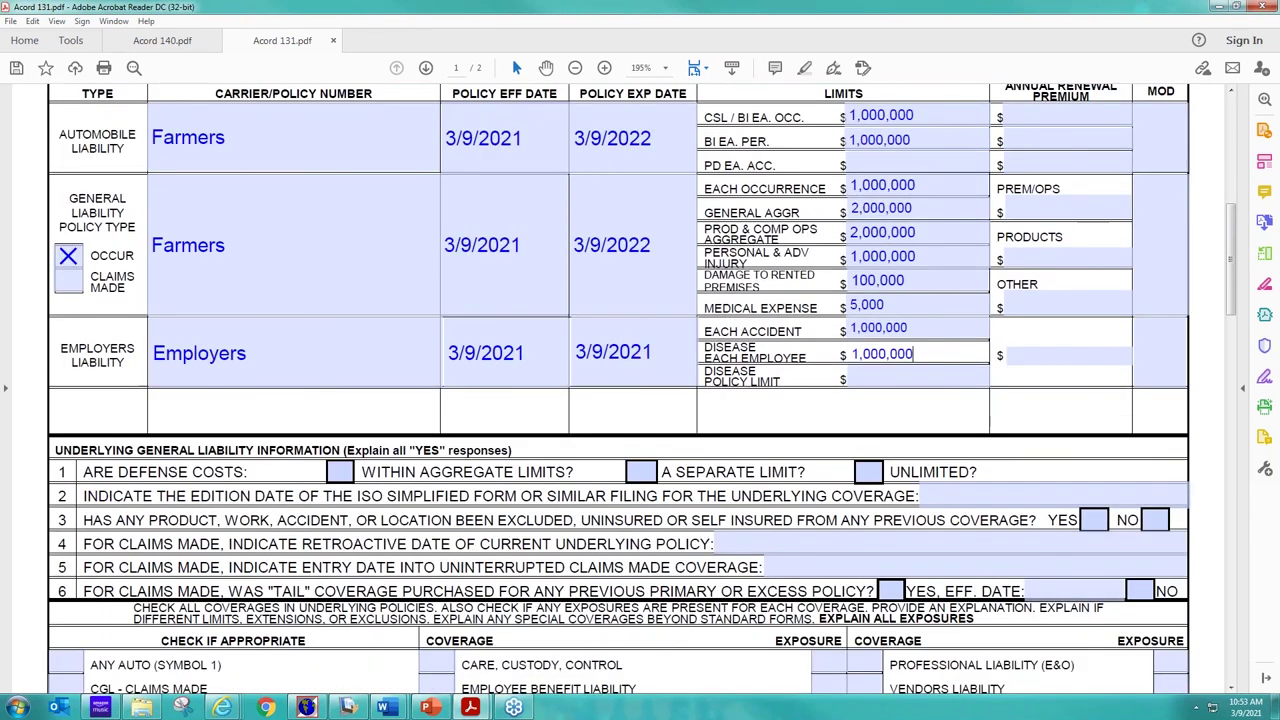
pyautogui.scroll(-3, 630, 480)
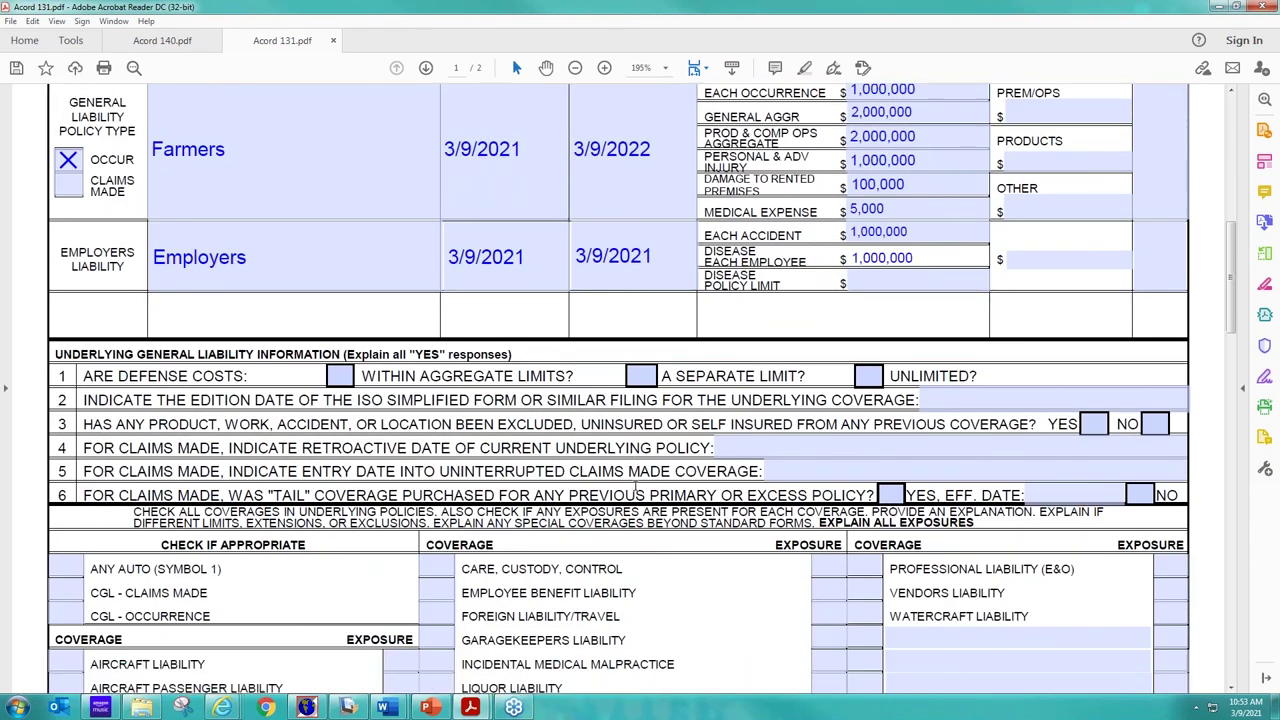
pyautogui.scroll(-12, 610, 460)
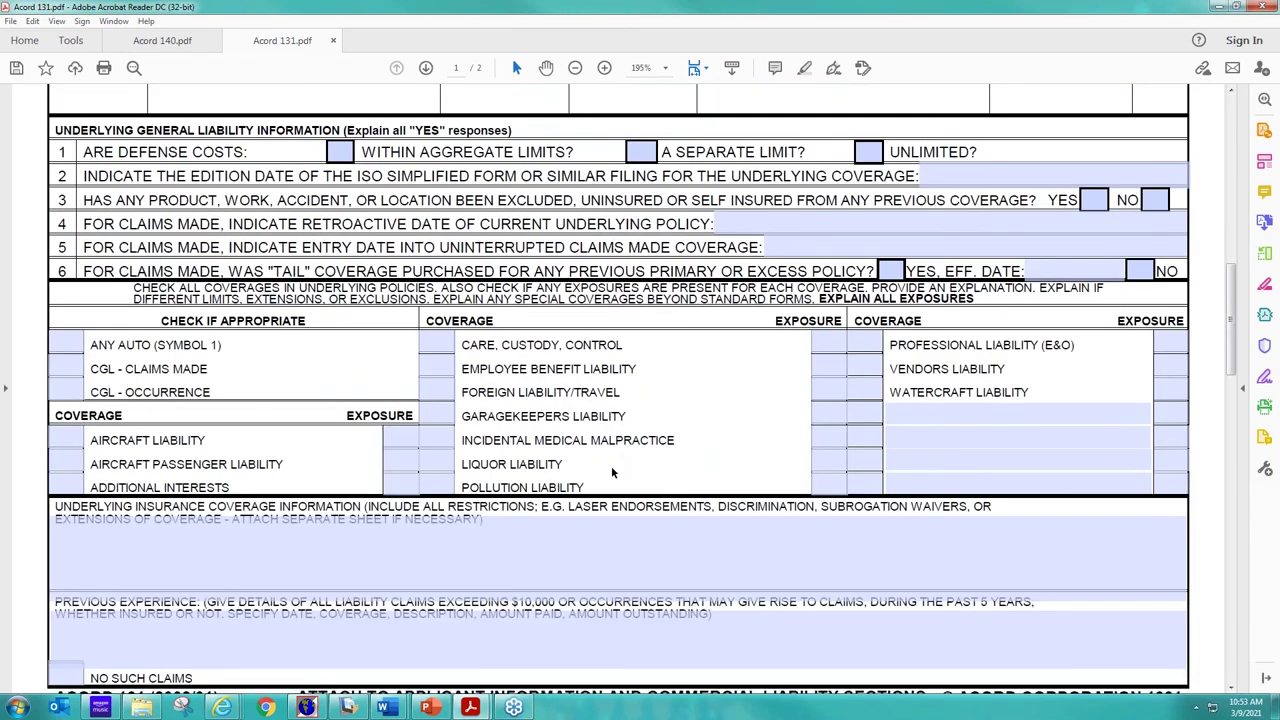
pyautogui.scroll(-15, 612, 485)
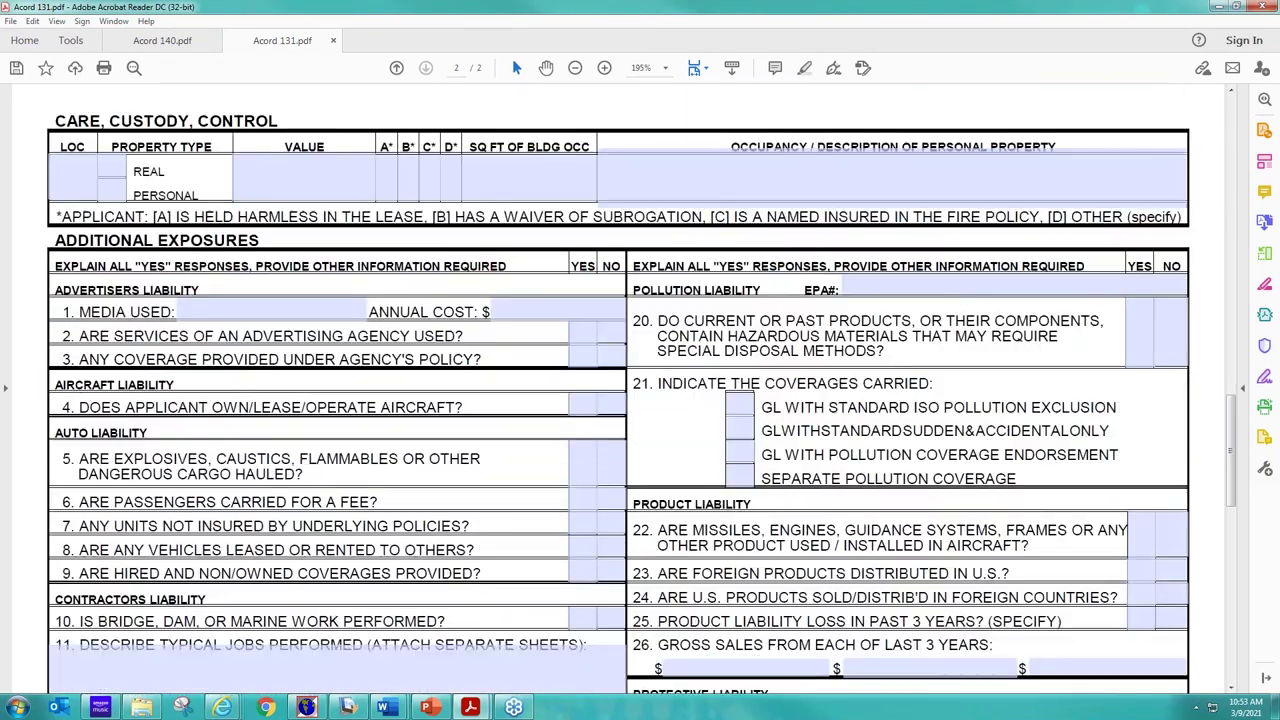
pyautogui.scroll(-4, 618, 390)
pyautogui.scroll(20, 618, 390)
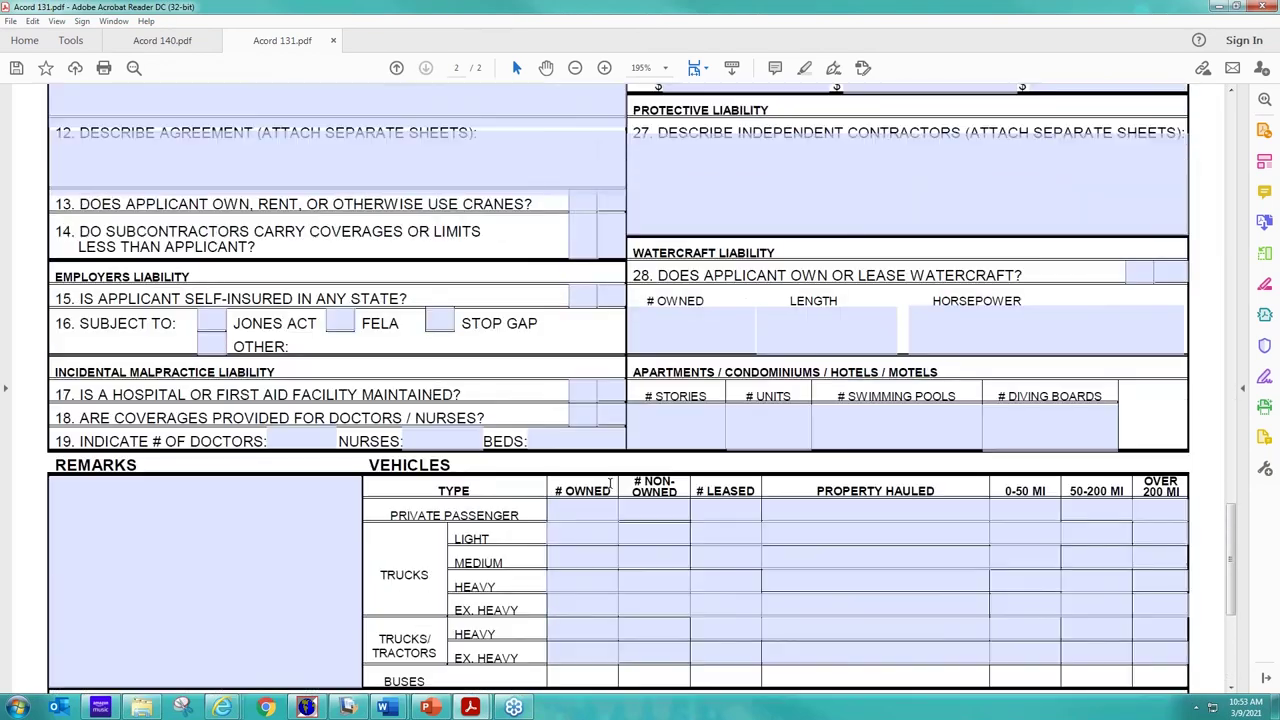
pyautogui.scroll(3, 618, 390)
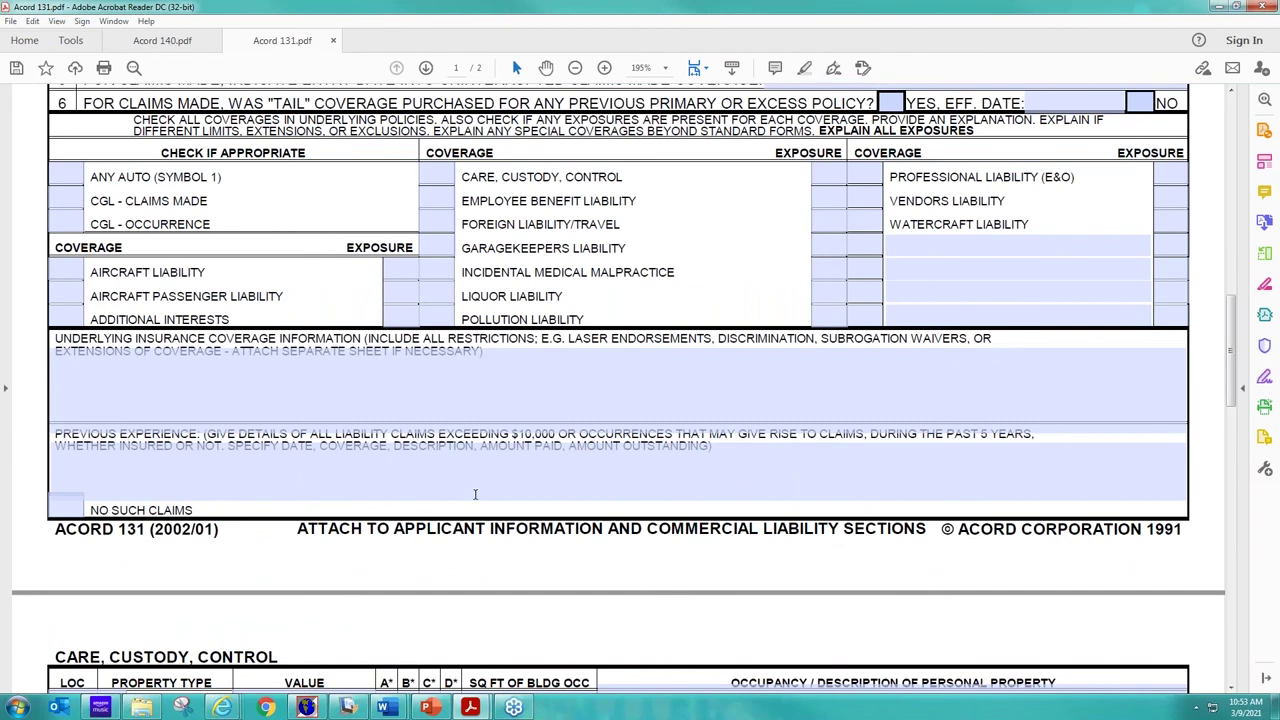
pyautogui.scroll(10, 475, 494)
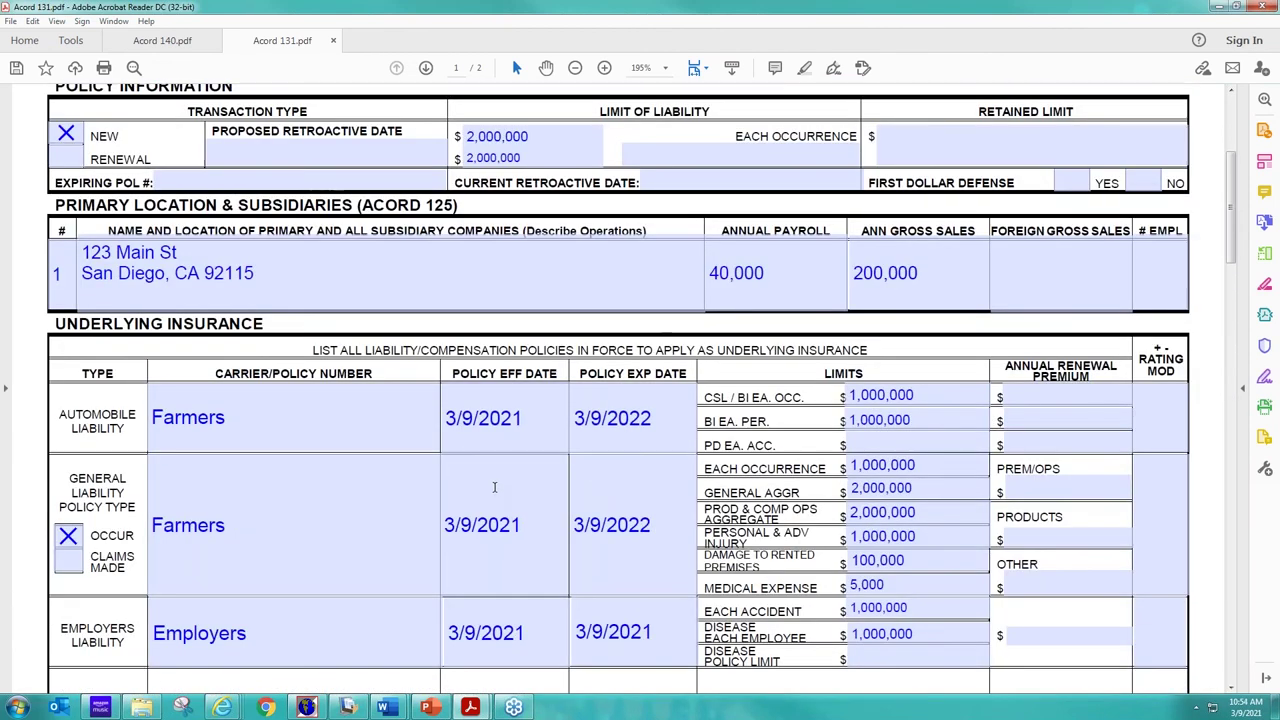
# - Recheck the policy information, primary location and completed underlying insurance entries on page 1 of the Acord 131
pyautogui.scroll(3, 519, 328)
pyautogui.scroll(-2, 519, 328)
pyautogui.scroll(-3, 520, 330)
pyautogui.click(660, 353)
pyautogui.press('Tab')
pyautogui.press('Tab')
pyautogui.press('Tab')
pyautogui.press('Tab')
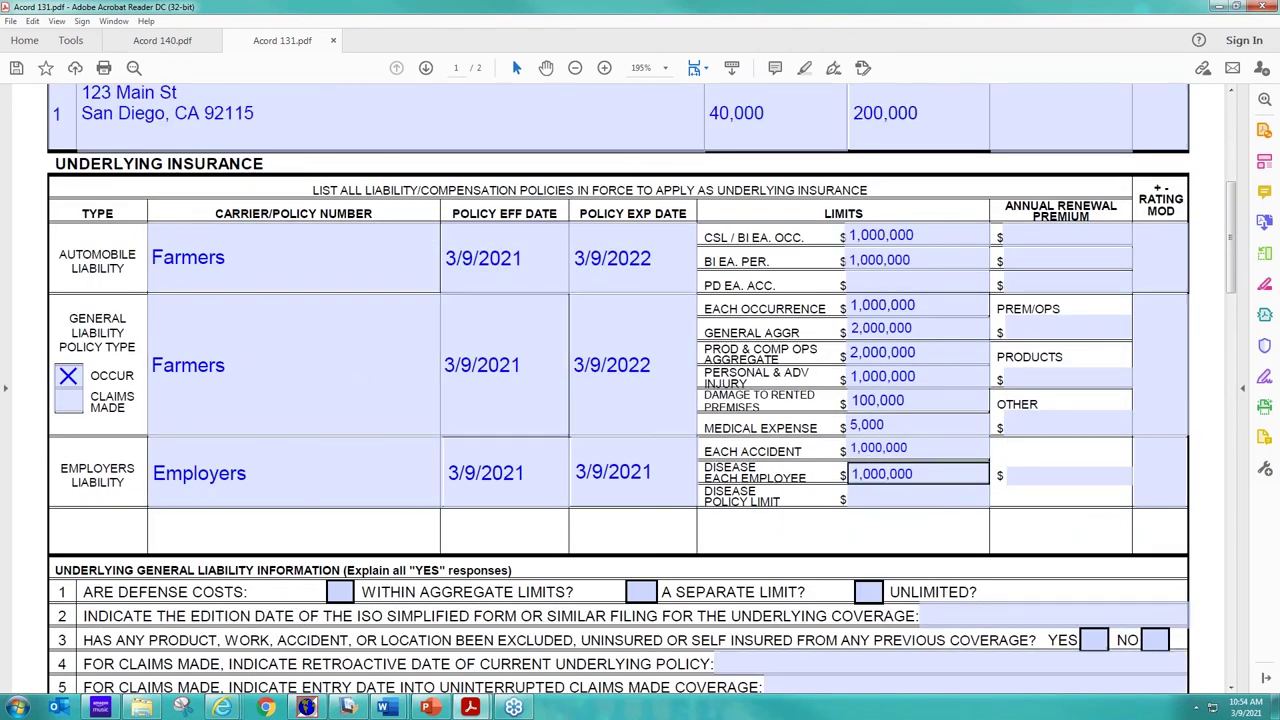
pyautogui.click(736, 491)
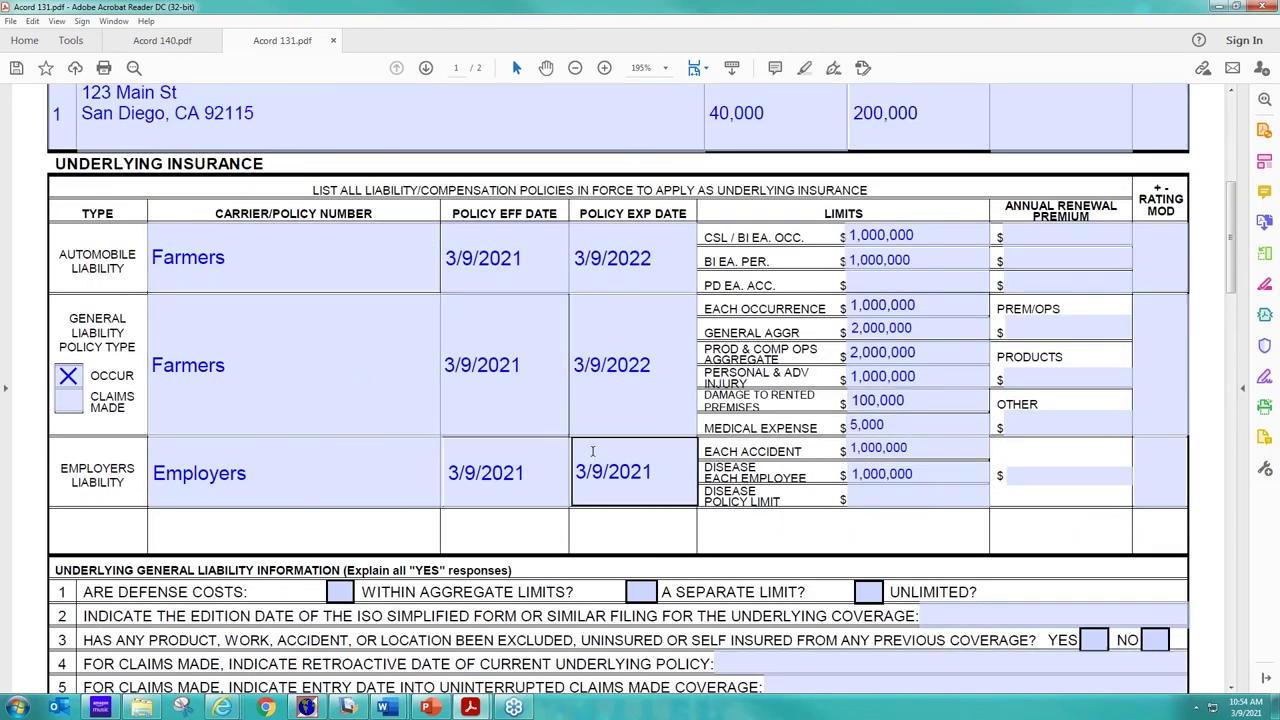
pyautogui.scroll(3, 585, 445)
pyautogui.scroll(-5, 618, 389)
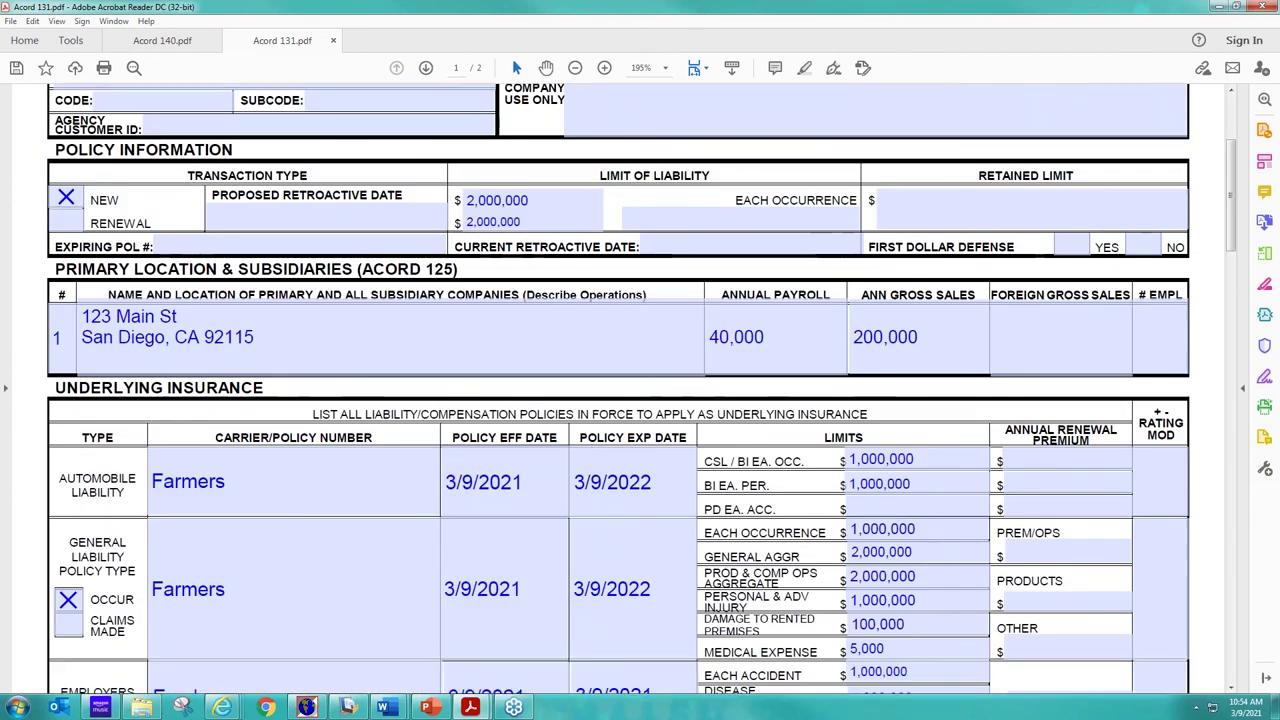
pyautogui.scroll(-3, 797, 427)
pyautogui.scroll(2, 797, 427)
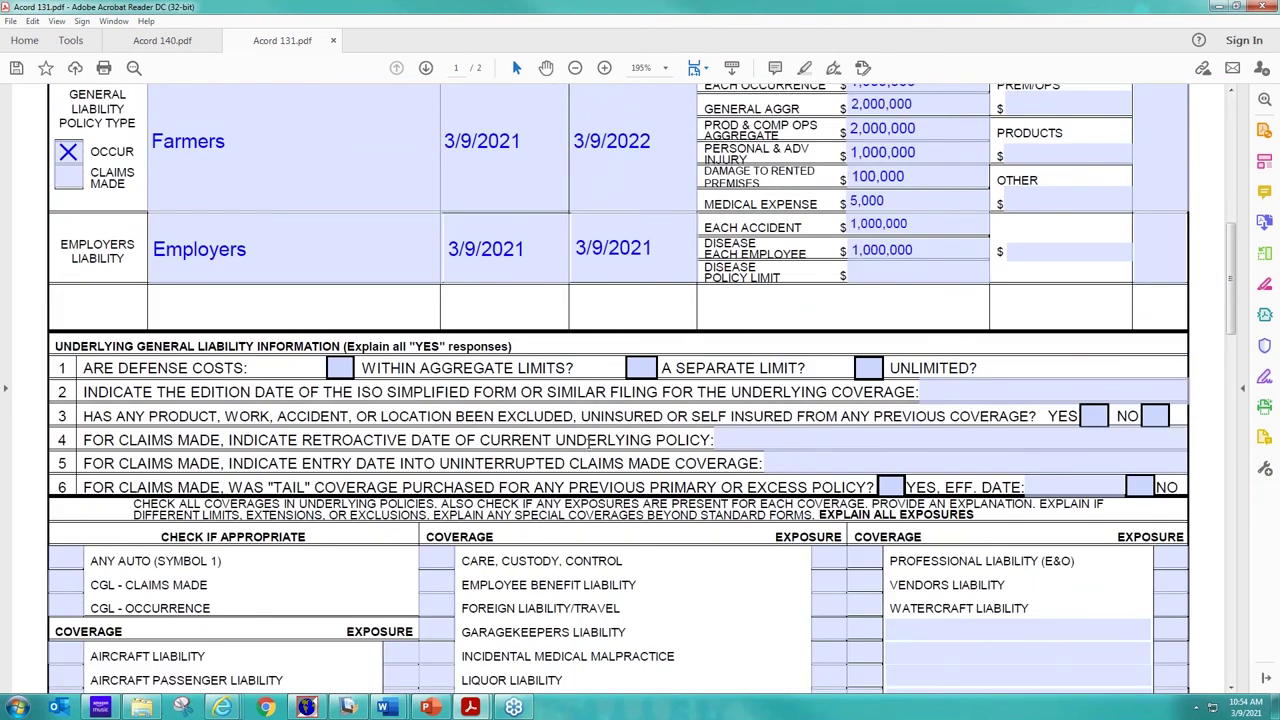